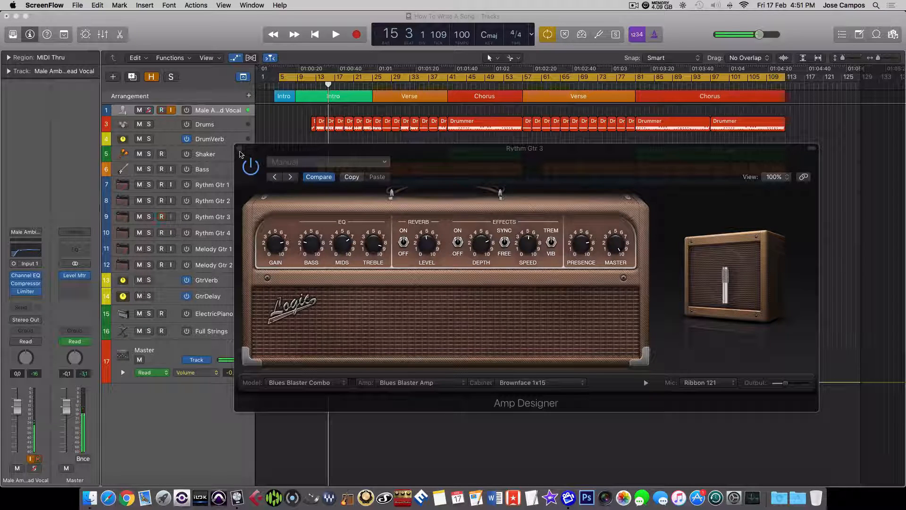
Step: Close the Rythm Gtr 3 Amp Designer, turn off cycle mode and play the song from bar 12
{"action": "left_click", "coordinate": [240, 149]}
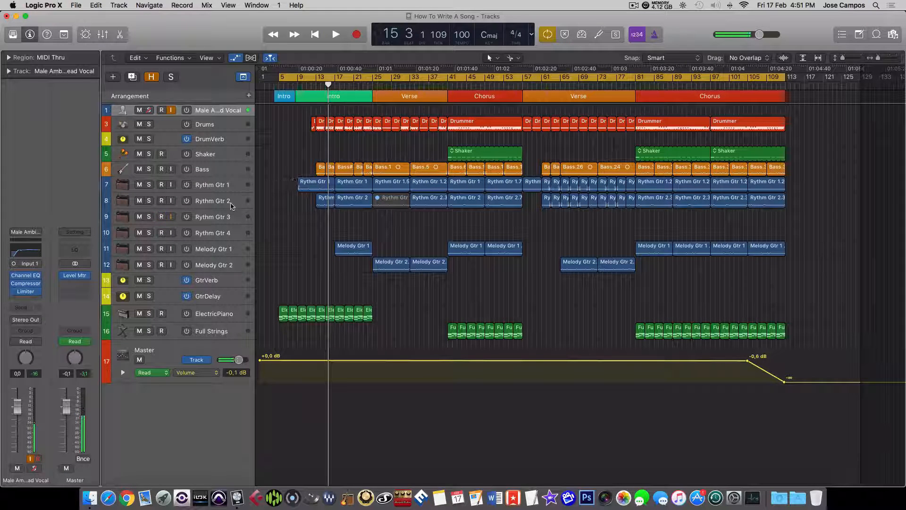
{"action": "left_click_drag", "start_coordinate": [327, 84], "coordinate": [311, 85]}
{"action": "key", "text": "c"}
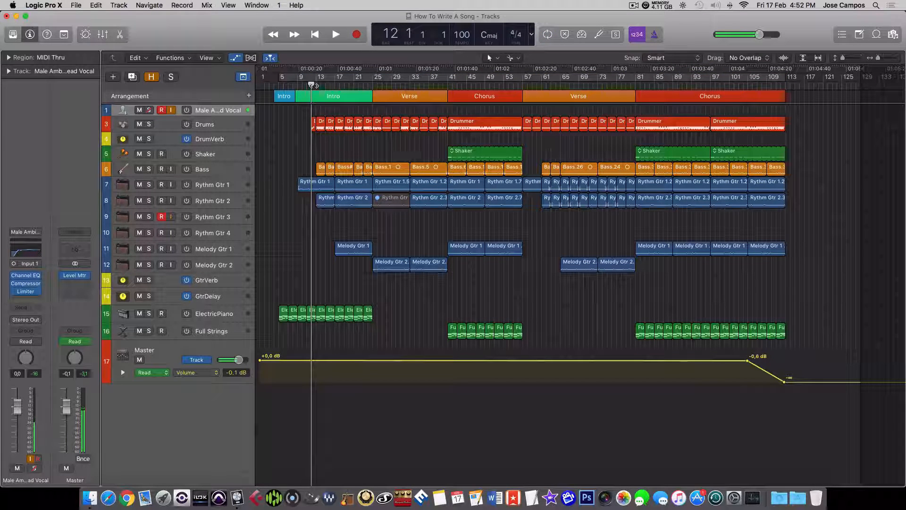
{"action": "key", "text": "space"}
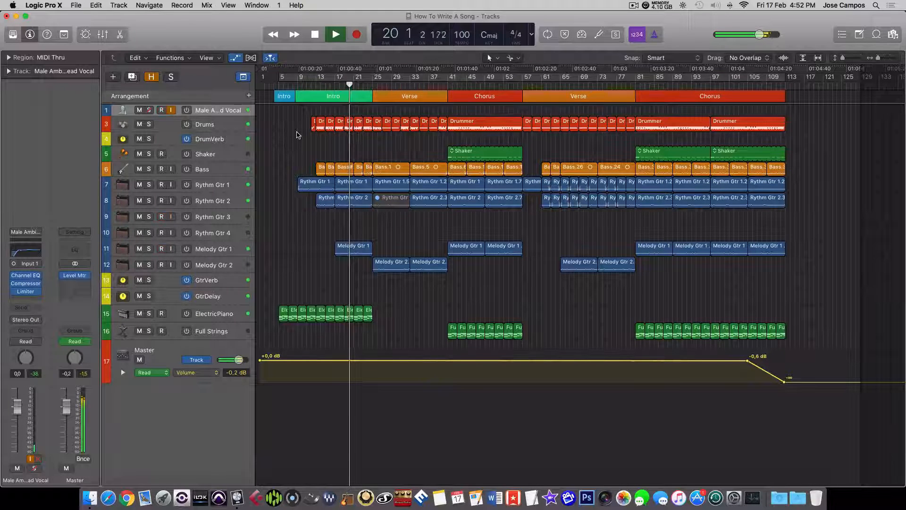
{"action": "key", "text": "space"}
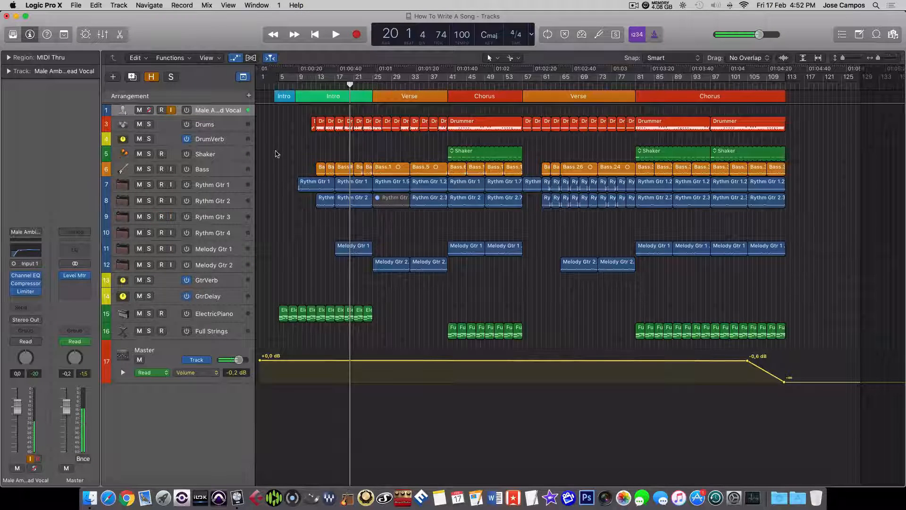
Step: Solo the Bass and Drums tracks and listen to them in the intro from bar 13
{"action": "left_click", "coordinate": [149, 169]}
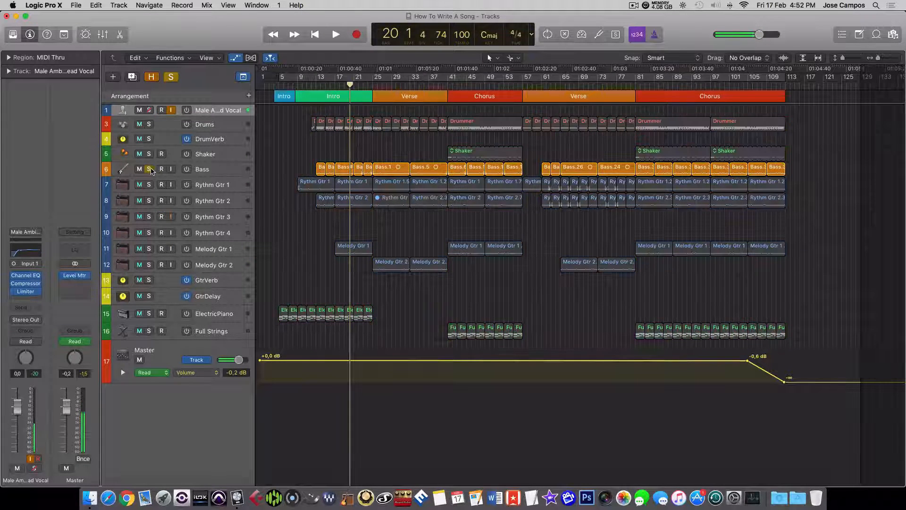
{"action": "left_click", "coordinate": [149, 125]}
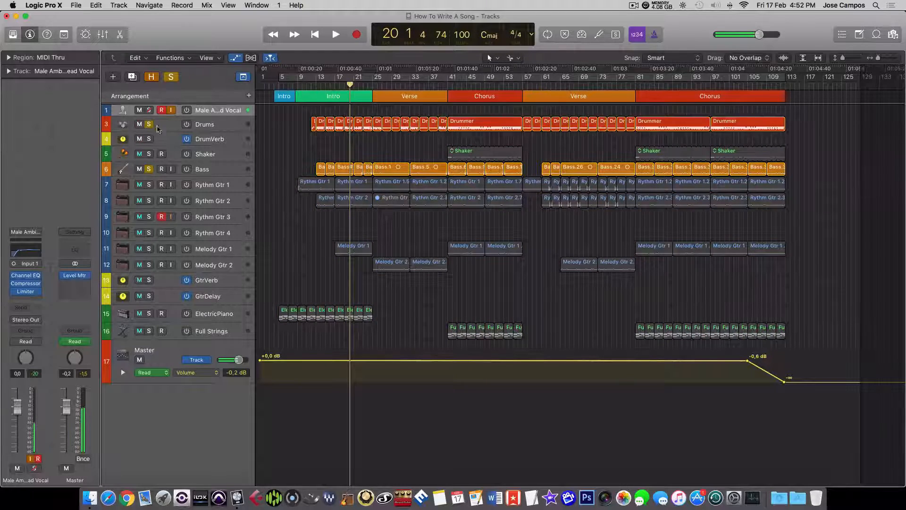
{"action": "left_click_drag", "start_coordinate": [350, 86], "coordinate": [316, 86]}
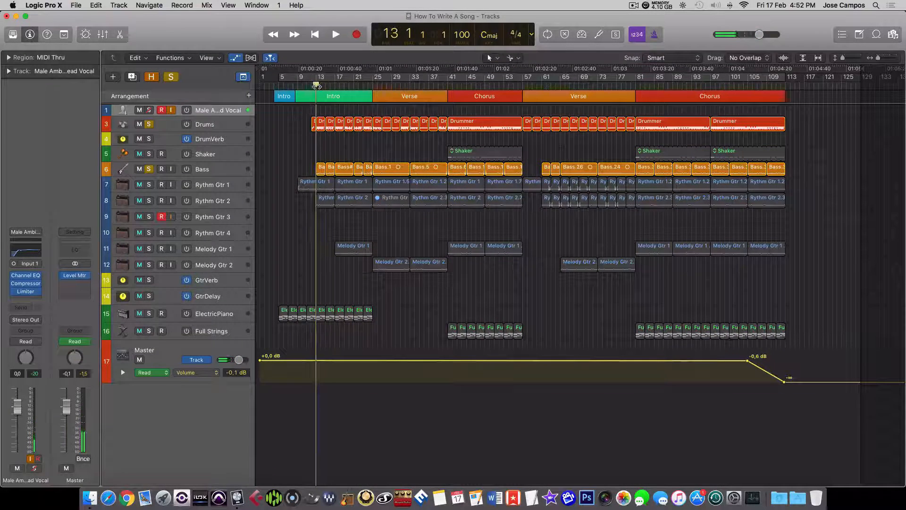
{"action": "key", "text": "space"}
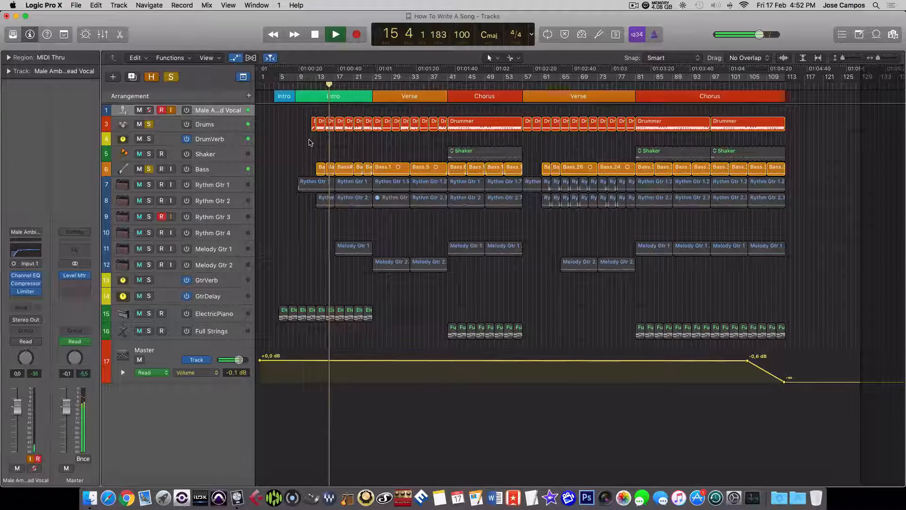
{"action": "key", "text": "space"}
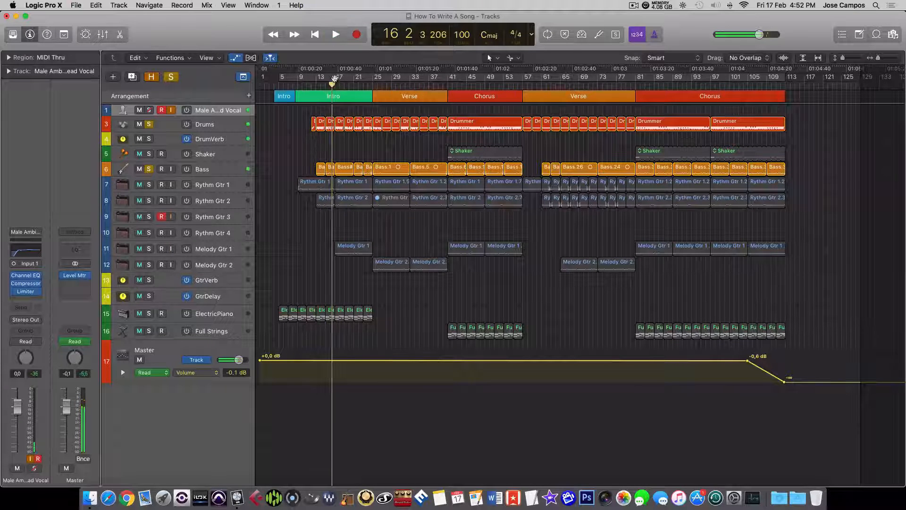
Step: Listen to the soloed bass and drums at the start of the first verse, bar 25
{"action": "left_click_drag", "start_coordinate": [332, 85], "coordinate": [372, 87]}
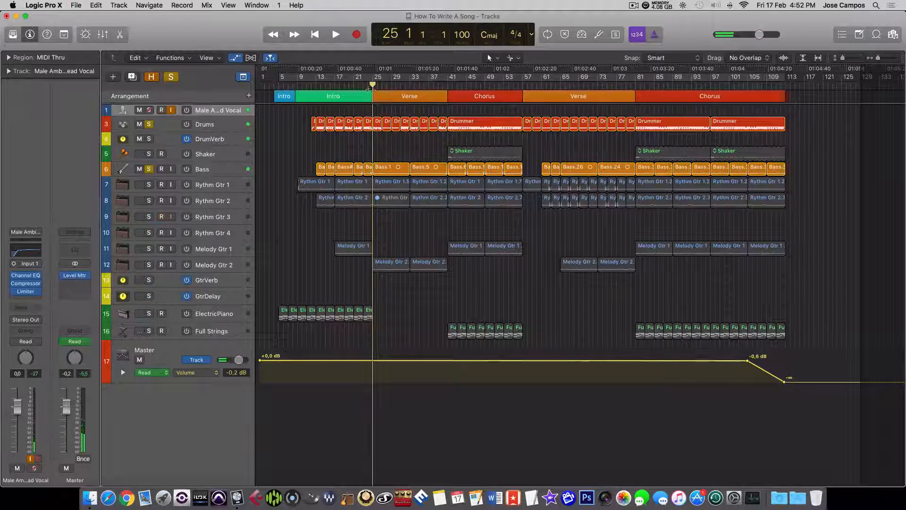
{"action": "key", "text": "space"}
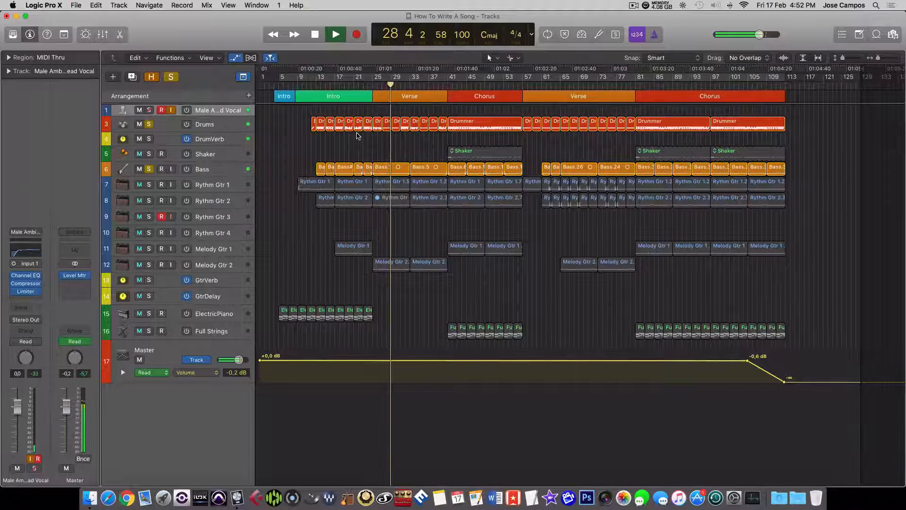
{"action": "key", "text": "space"}
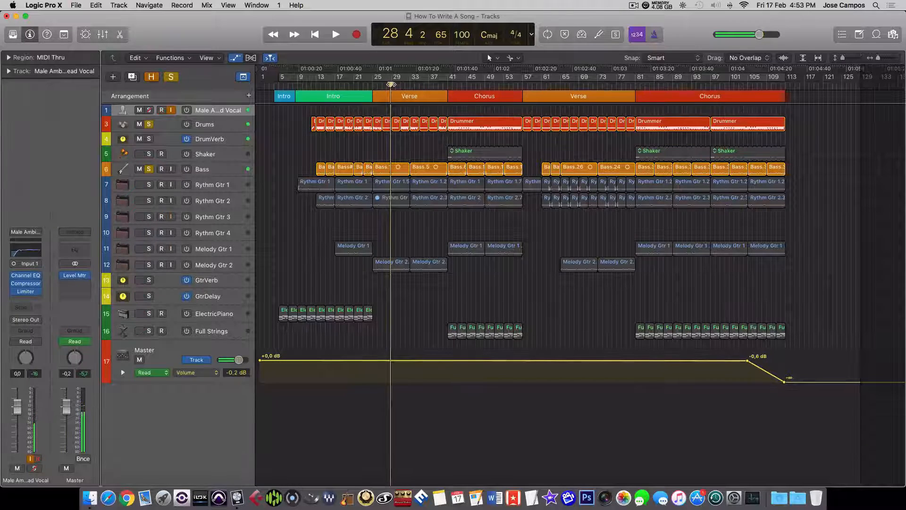
Step: Listen to the soloed bass and drums in the first chorus from bar 41
{"action": "left_click_drag", "start_coordinate": [391, 84], "coordinate": [447, 85]}
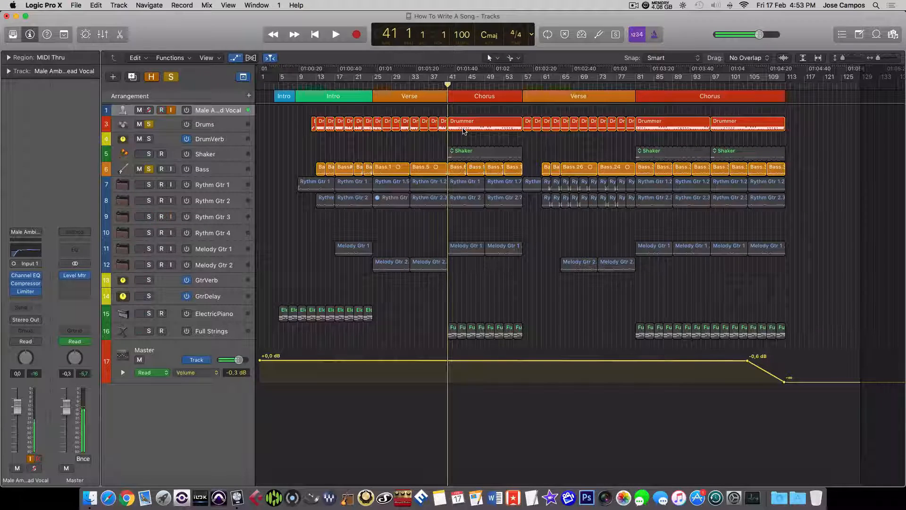
{"action": "key", "text": "space"}
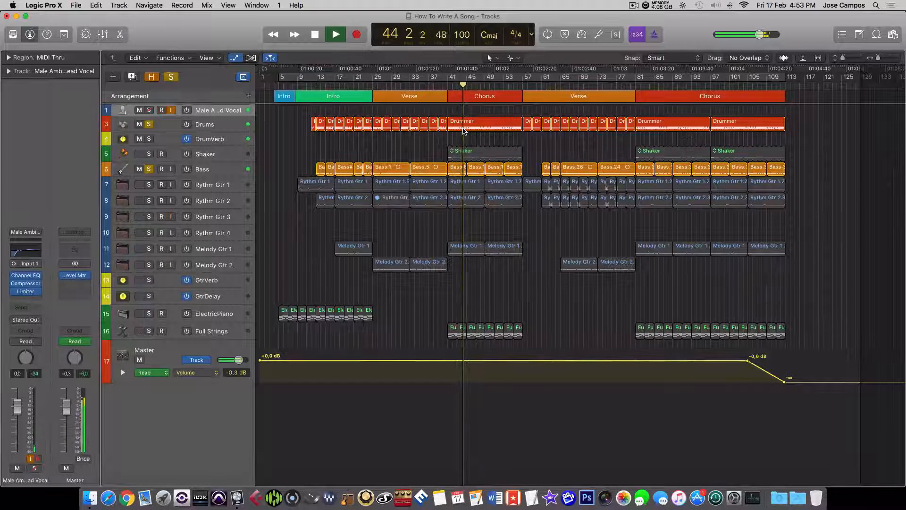
{"action": "key", "text": "space"}
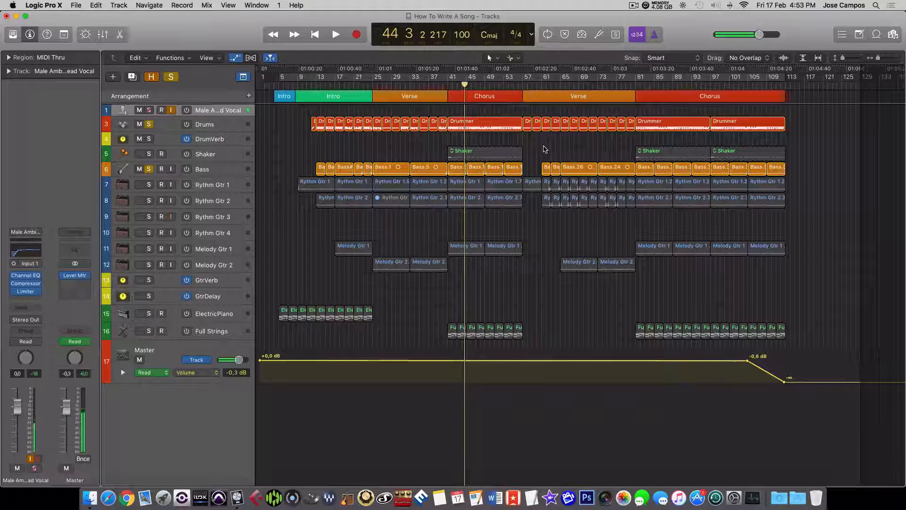
Step: Unsolo the Bass and Drums tracks and play the full mix of the first chorus from bar 41
{"action": "left_click_drag", "start_coordinate": [464, 89], "coordinate": [448, 86]}
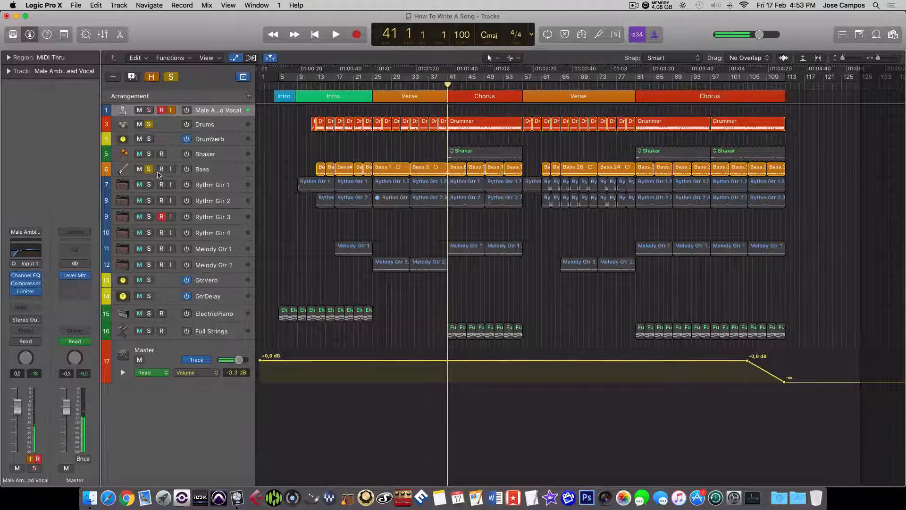
{"action": "left_click", "coordinate": [148, 169]}
{"action": "left_click", "coordinate": [148, 124]}
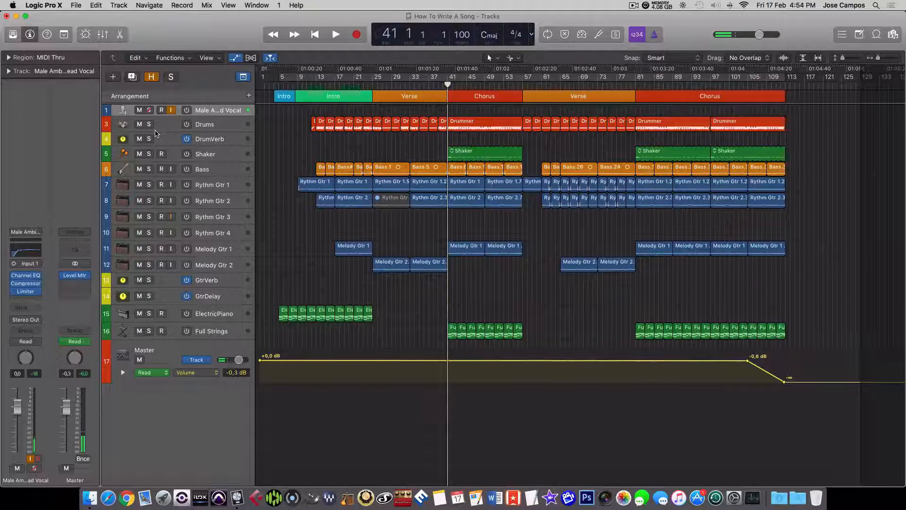
{"action": "key", "text": "space"}
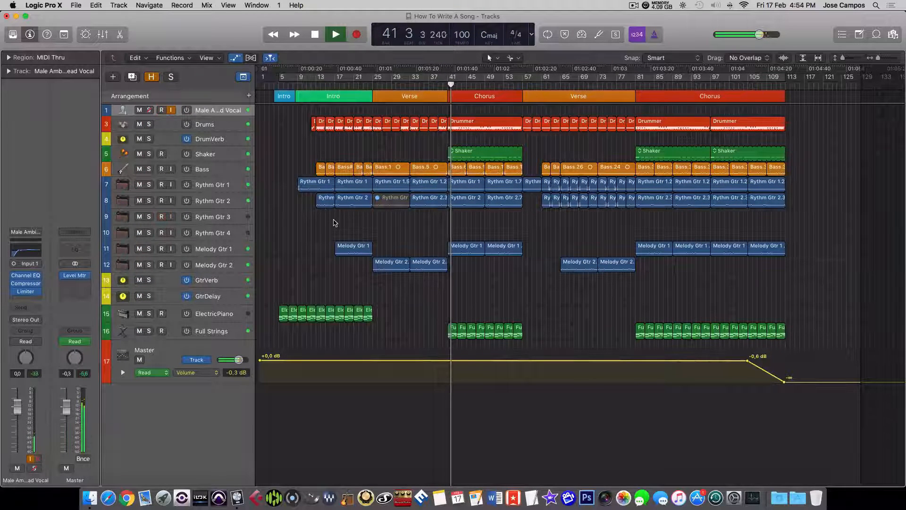
Step: Select the Bass track, stop playback and review the settings of its Bass Amp Designer plug-in
{"action": "left_click", "coordinate": [219, 172]}
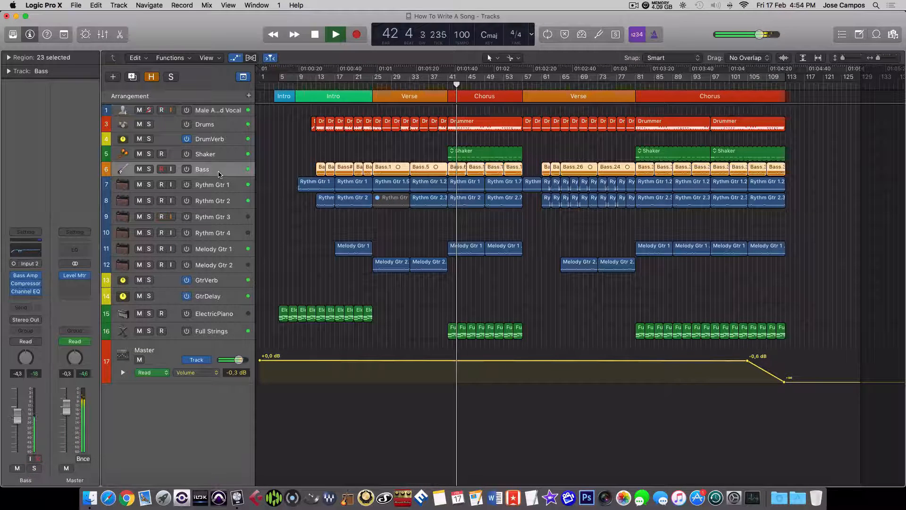
{"action": "left_click", "coordinate": [306, 218]}
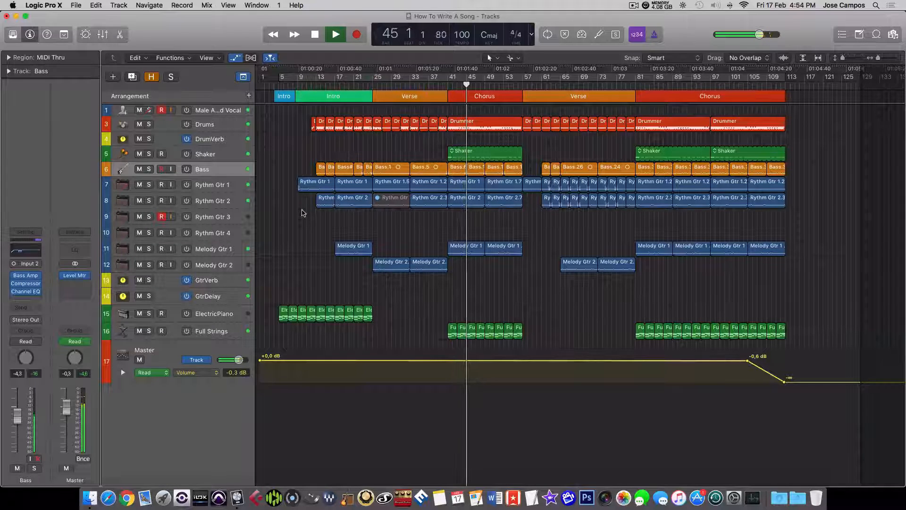
{"action": "key", "text": "space"}
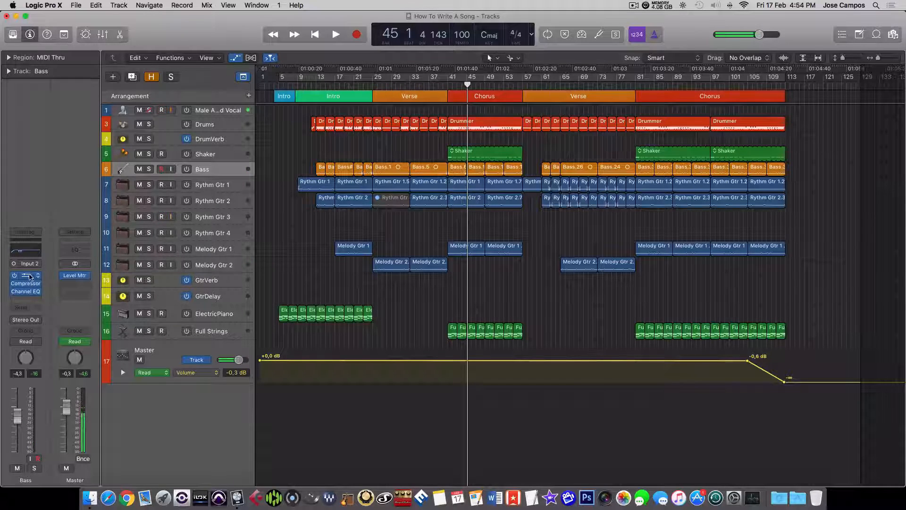
{"action": "left_click", "coordinate": [28, 276]}
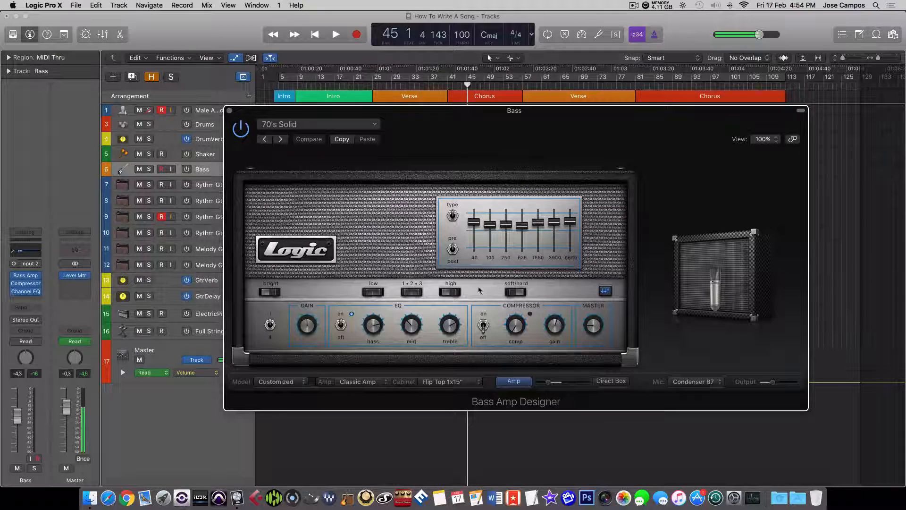
{"action": "left_click", "coordinate": [229, 110]}
Step: Open the Bass track's Compressor and watch its gain reduction in the Graph display while the chorus plays
{"action": "left_click", "coordinate": [25, 283]}
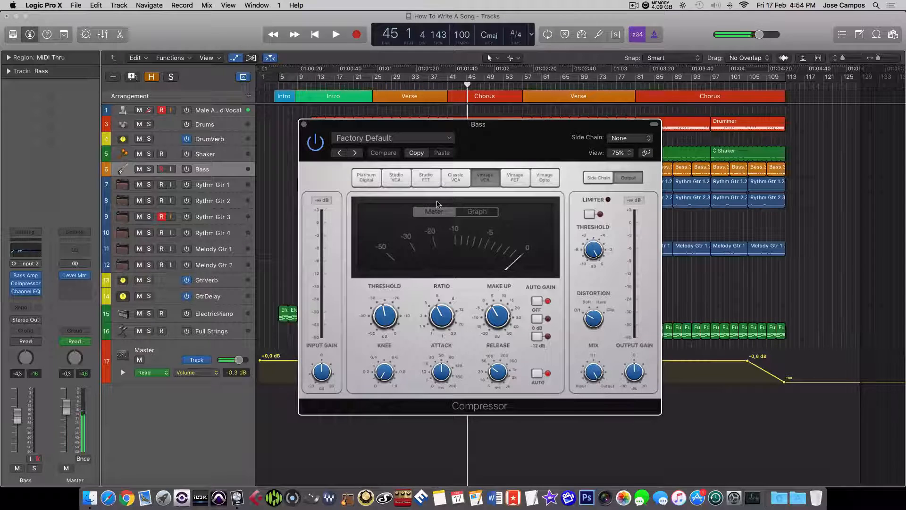
{"action": "left_click", "coordinate": [476, 214]}
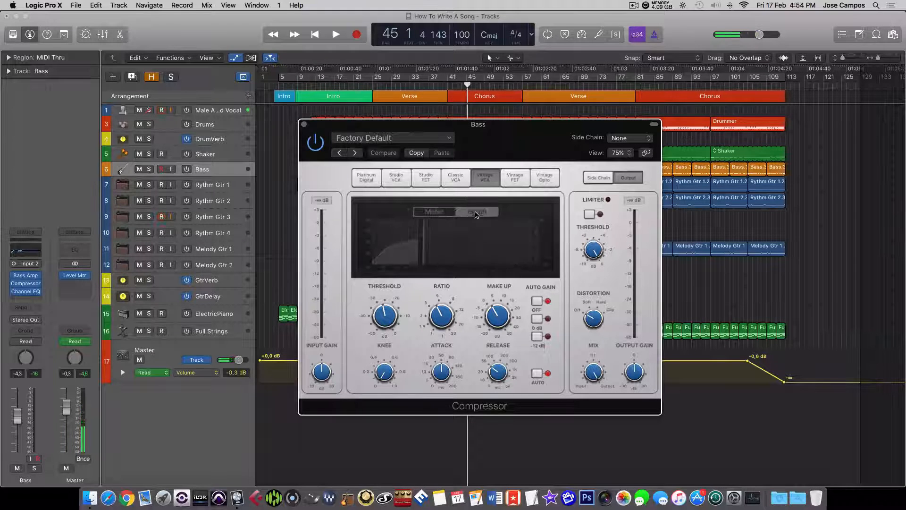
{"action": "key", "text": "space"}
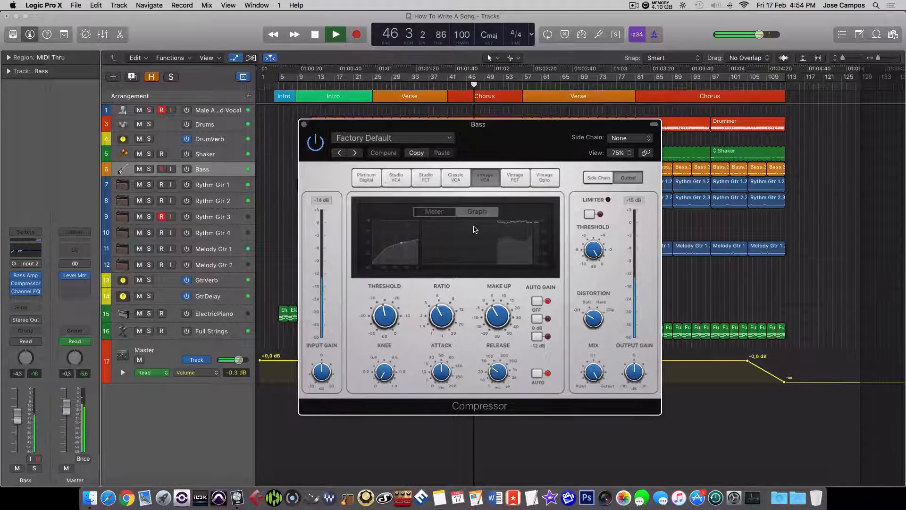
{"action": "key", "text": "space"}
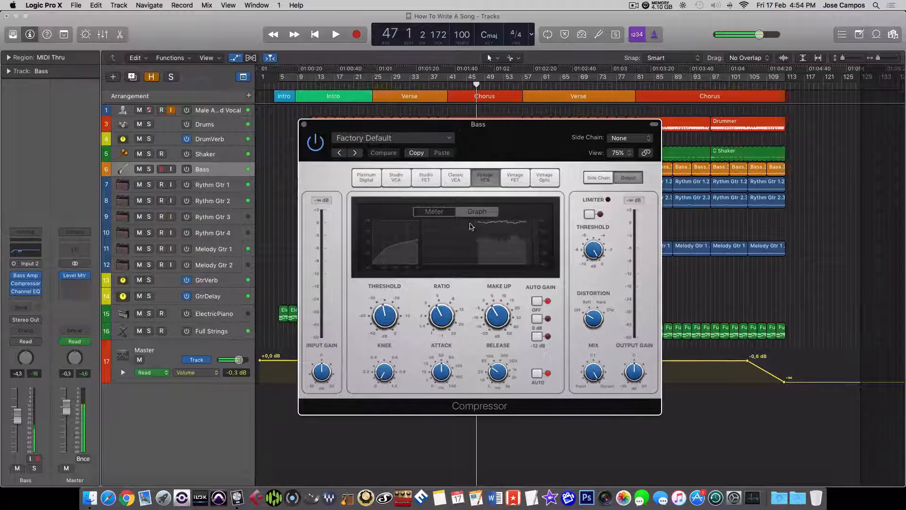
Step: Switch the Bass Compressor to the Meter display and set its make-up gain to 3.0 dB during playback
{"action": "left_click", "coordinate": [428, 214]}
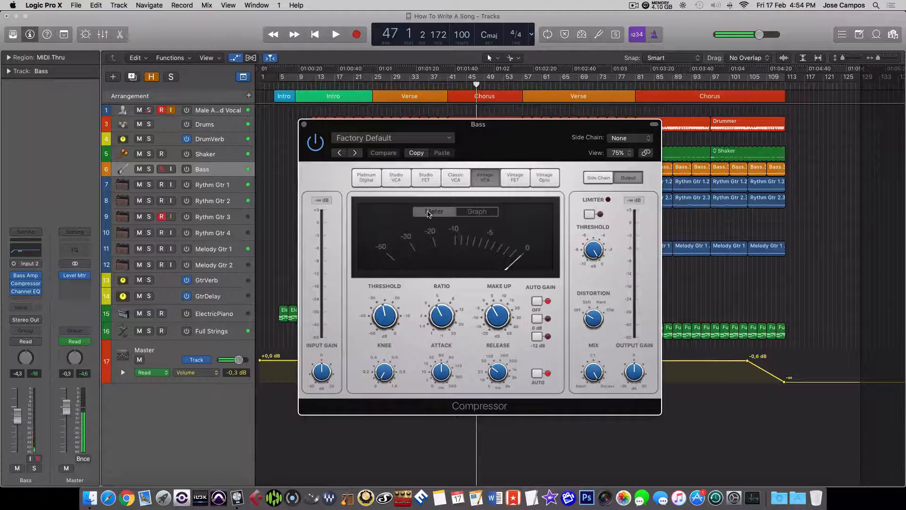
{"action": "key", "text": "space"}
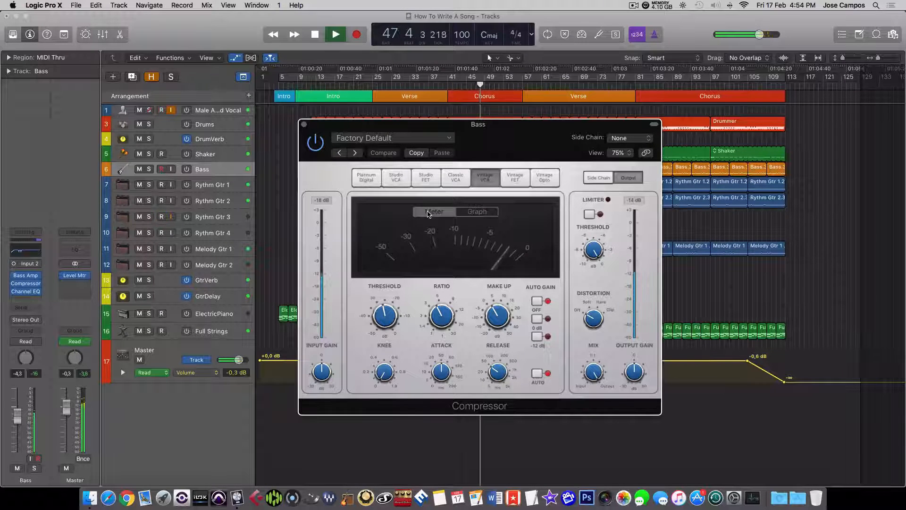
{"action": "left_click_drag", "start_coordinate": [499, 314], "coordinate": [494, 312]}
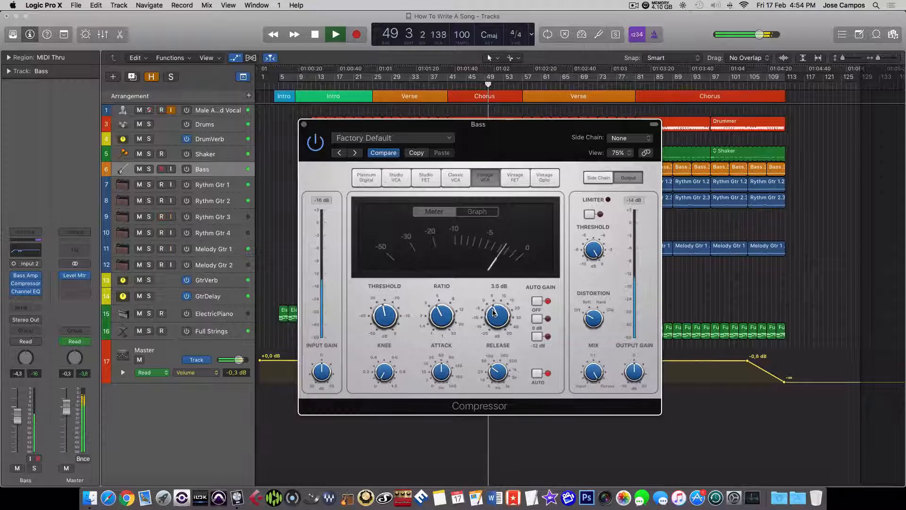
{"action": "key", "text": "space"}
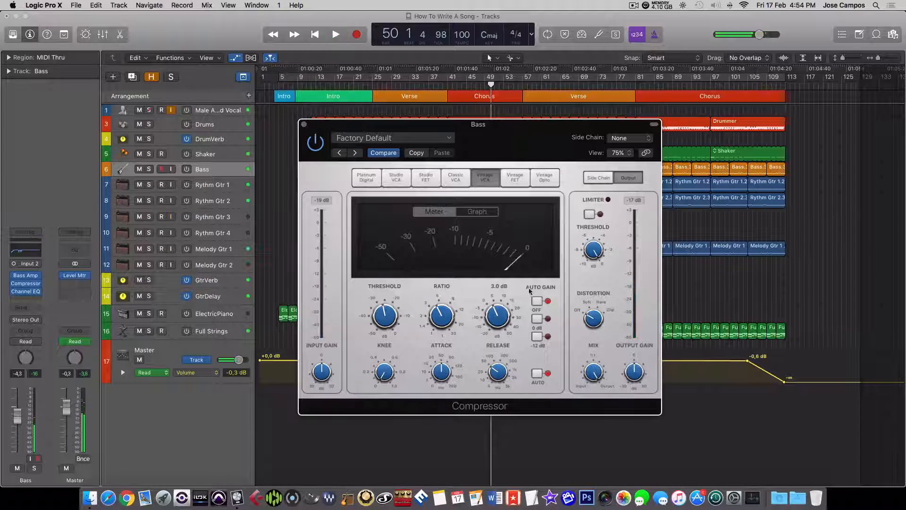
{"action": "left_click", "coordinate": [304, 124]}
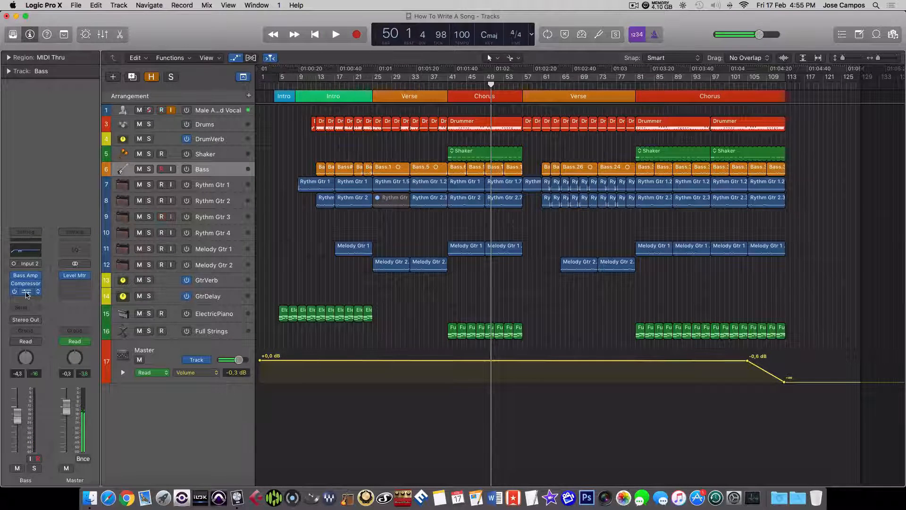
Step: Review the Bass track's Channel EQ curve and close the plug-in
{"action": "left_click", "coordinate": [28, 292]}
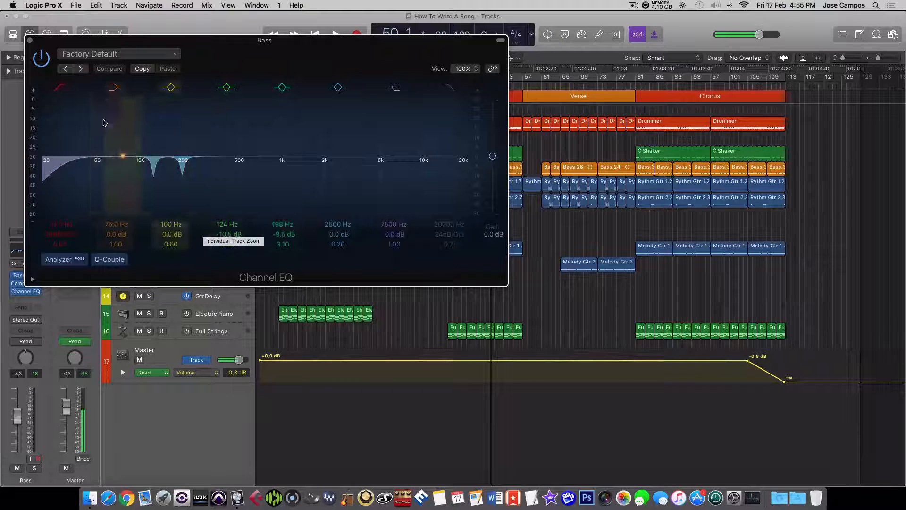
{"action": "key", "text": "super+w"}
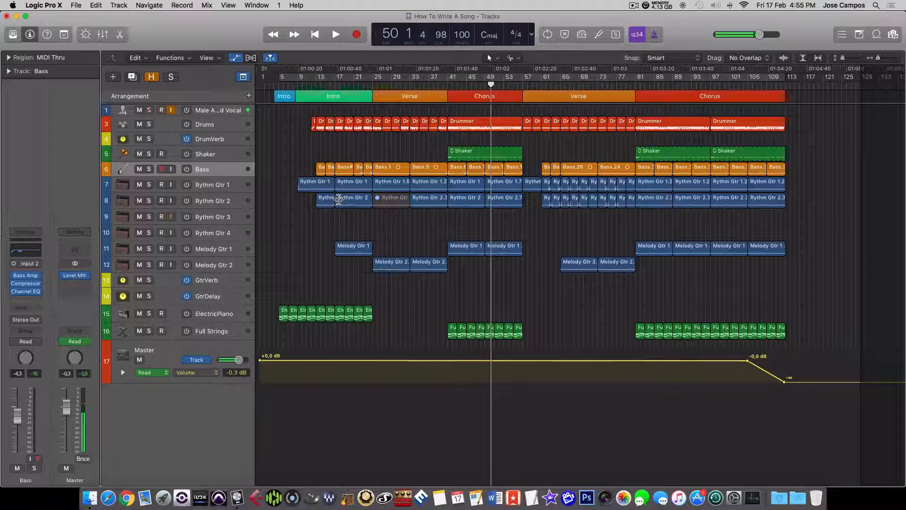
Step: Turn on the cycle range across the song and review the Amp Designer settings of the Rythm Gtr 3 track
{"action": "left_click", "coordinate": [313, 77]}
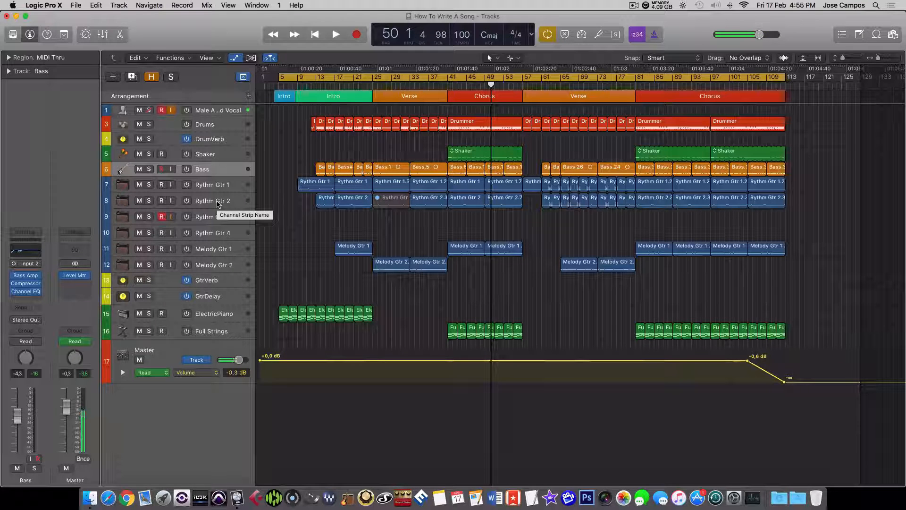
{"action": "left_click", "coordinate": [220, 217]}
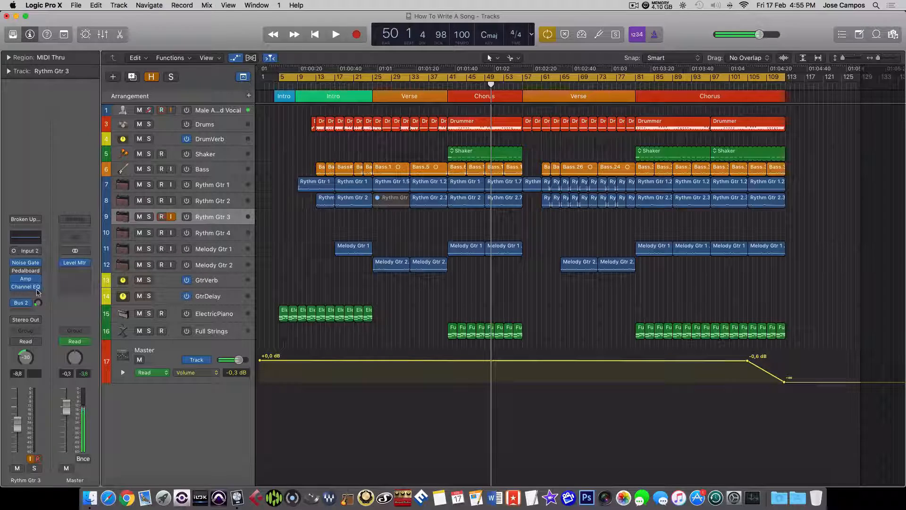
{"action": "left_click", "coordinate": [29, 280]}
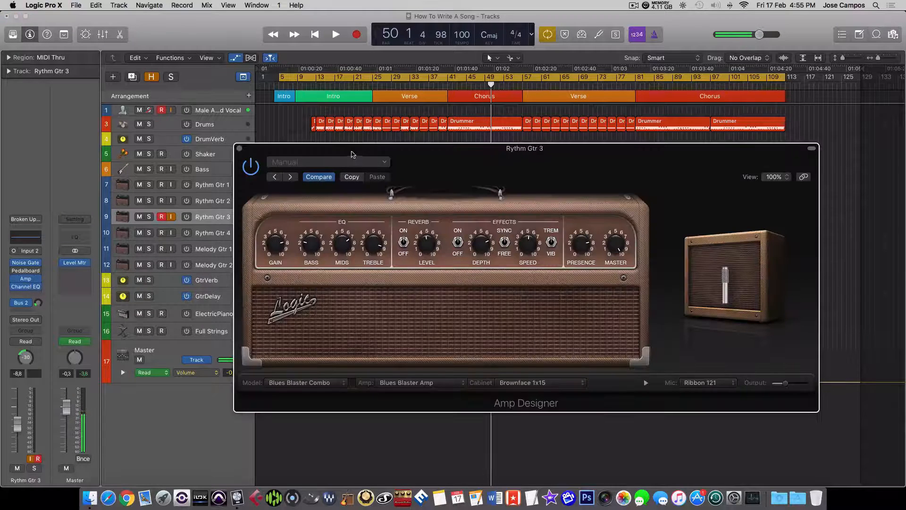
{"action": "left_click_drag", "start_coordinate": [351, 154], "coordinate": [389, 145]}
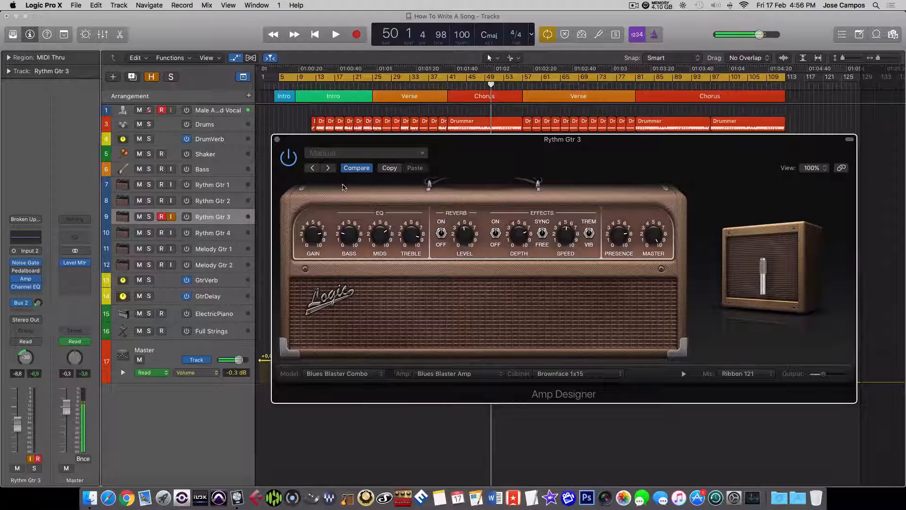
{"action": "left_click", "coordinate": [277, 139]}
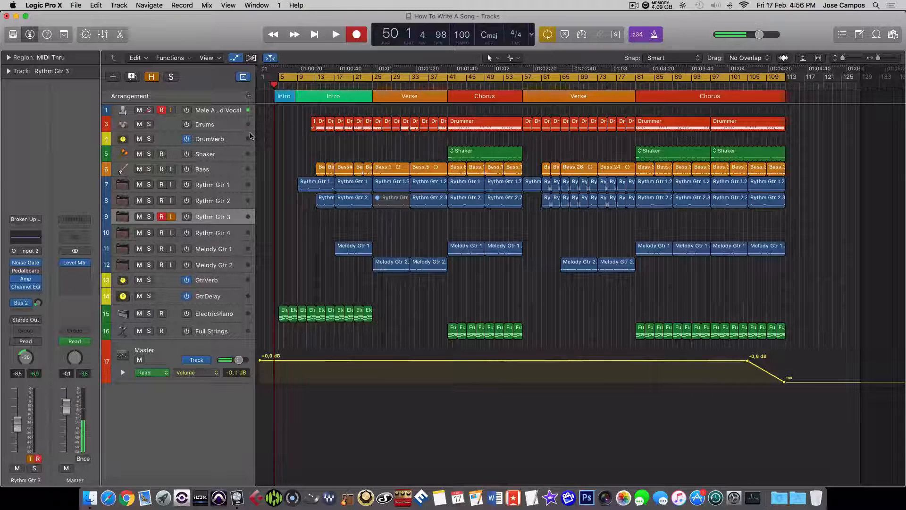
Step: Record a take on the armed Rythm Gtr 3 track through the intro, stop at bar 25 and deselect the recorded regions
{"action": "key", "text": "r"}
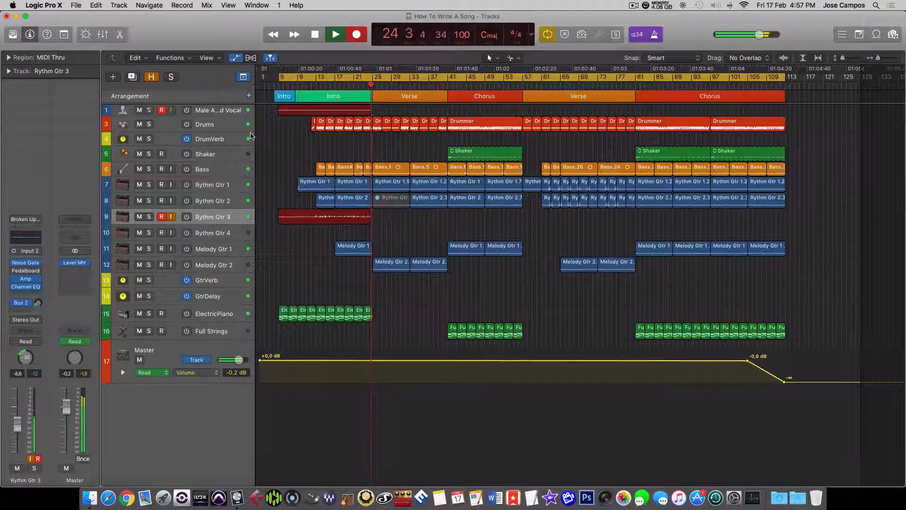
{"action": "key", "text": "space"}
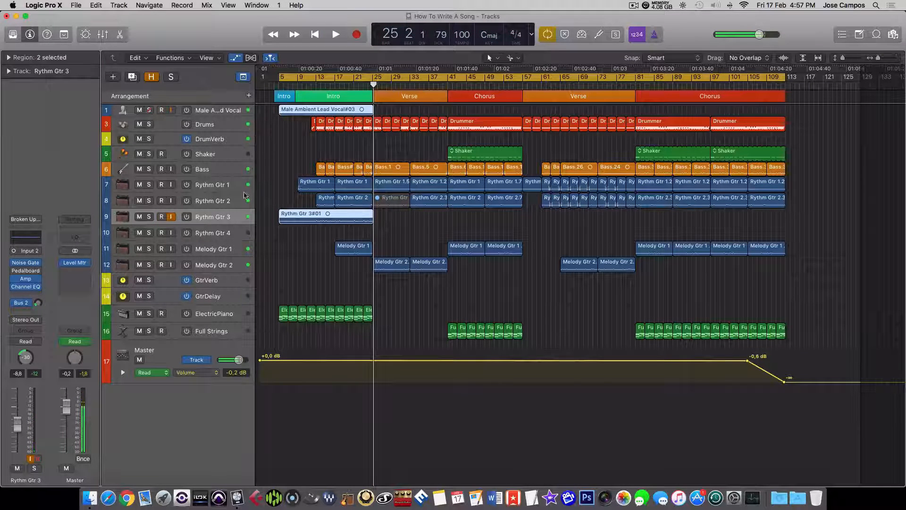
{"action": "left_click", "coordinate": [276, 180]}
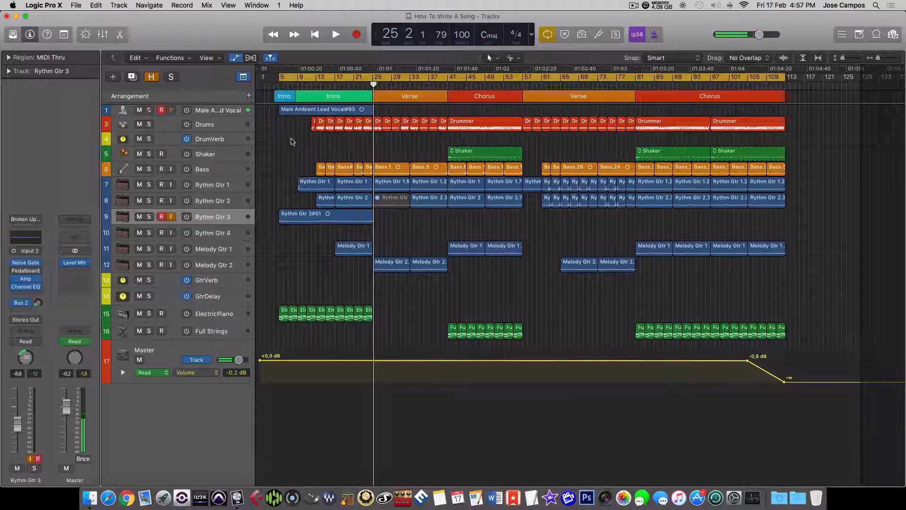
Step: Play the recording from the start, make the Rythm Gtr 3 track taller and split its region at bar 13
{"action": "key", "text": "Return"}
{"action": "key", "text": "space"}
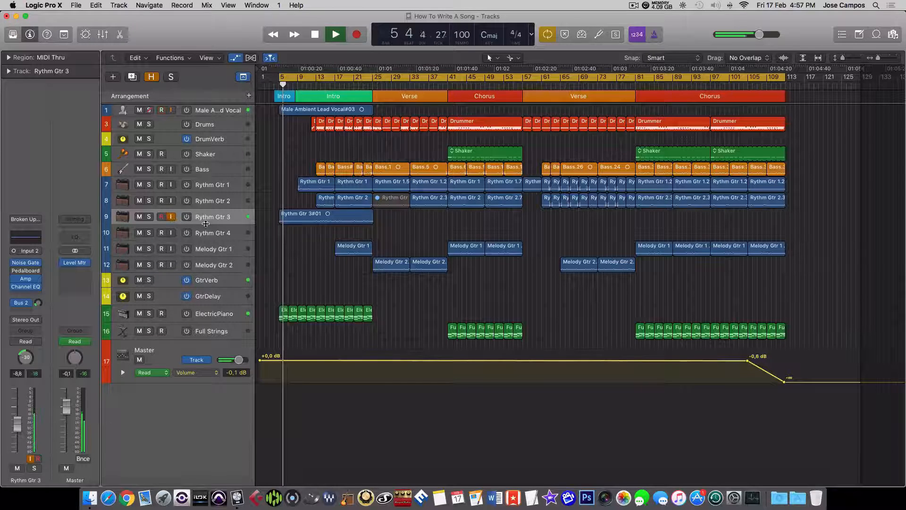
{"action": "left_click_drag", "start_coordinate": [208, 224], "coordinate": [208, 264]}
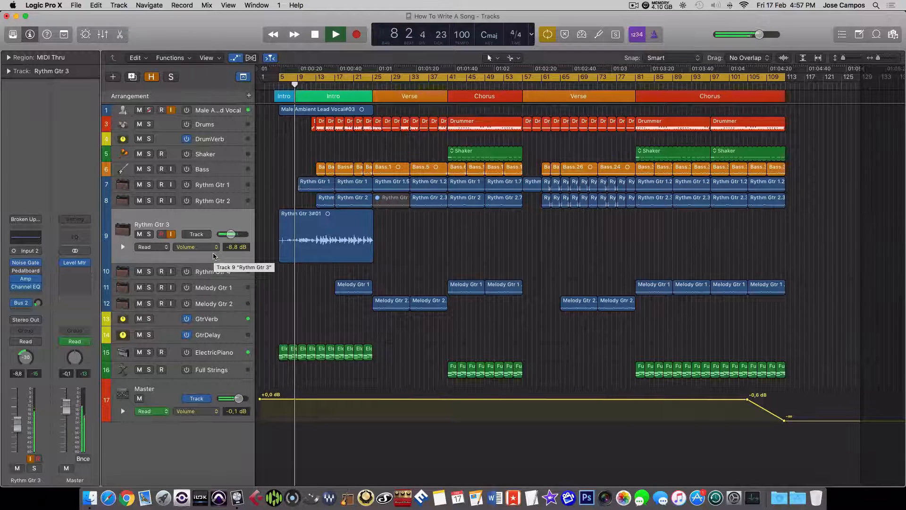
{"action": "key", "text": "super+Right"}
{"action": "key", "text": "super+Right"}
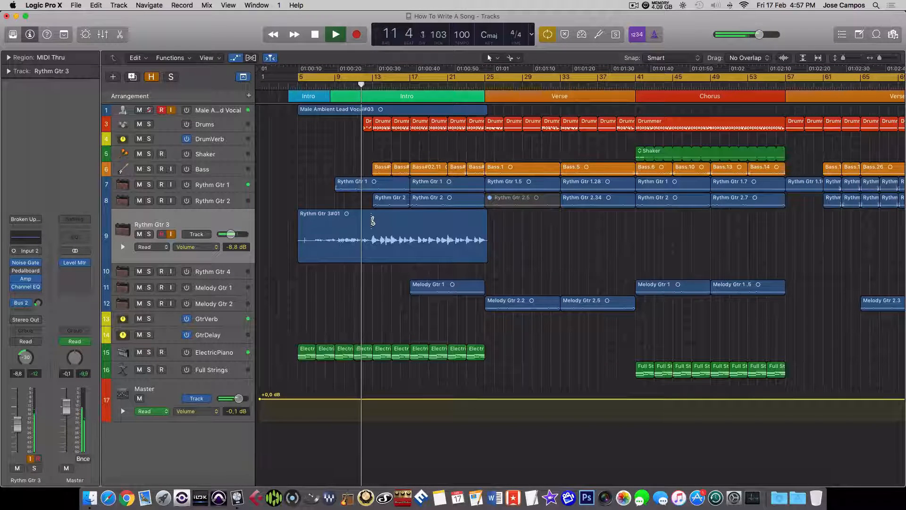
{"action": "left_click", "coordinate": [374, 219]}
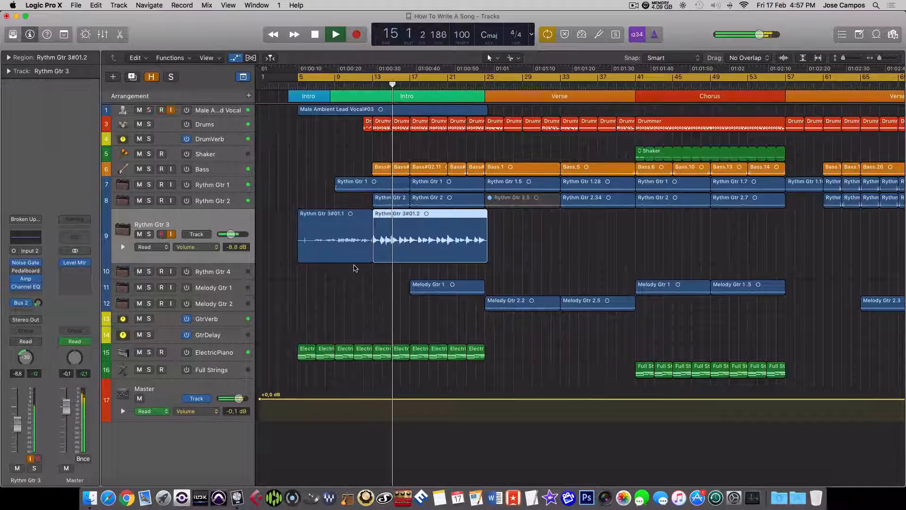
Step: Stop playback, trim the first Rythm Gtr 3 region to end before bar 8 and extend the second to start just before bar 13
{"action": "key", "text": "space"}
{"action": "left_click", "coordinate": [351, 252]}
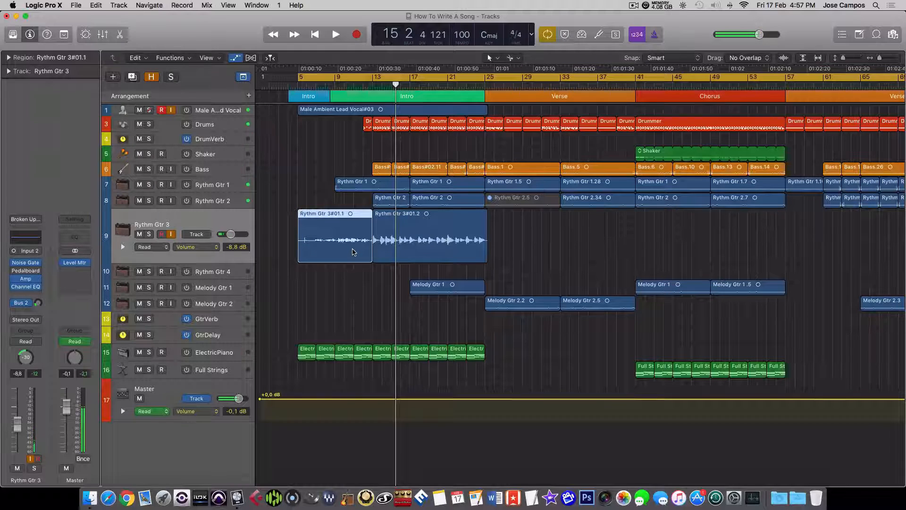
{"action": "left_click_drag", "start_coordinate": [368, 253], "coordinate": [319, 254]}
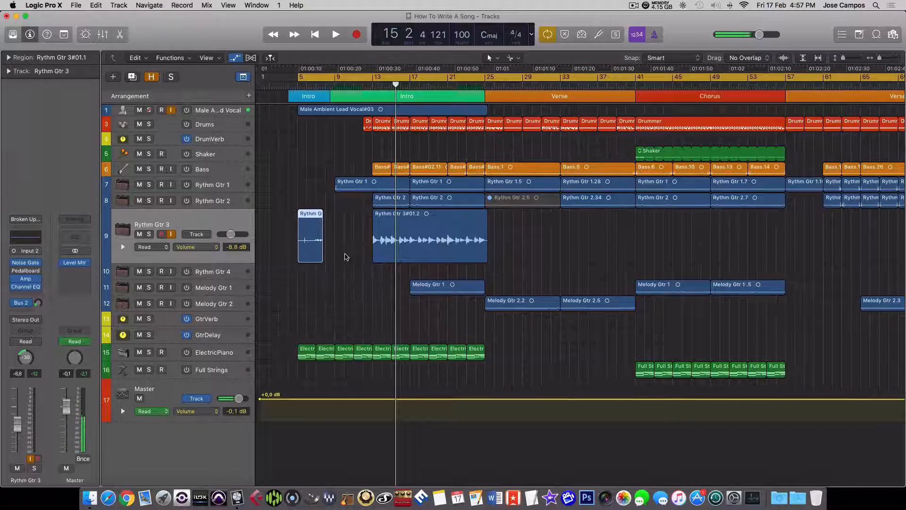
{"action": "key", "text": "super+Right"}
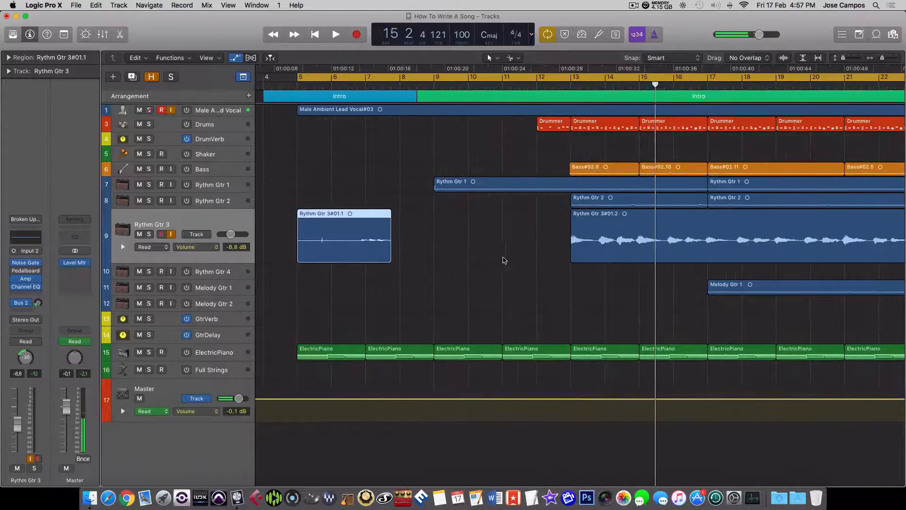
{"action": "key", "text": "super+Right"}
{"action": "left_click_drag", "start_coordinate": [676, 256], "coordinate": [670, 256]}
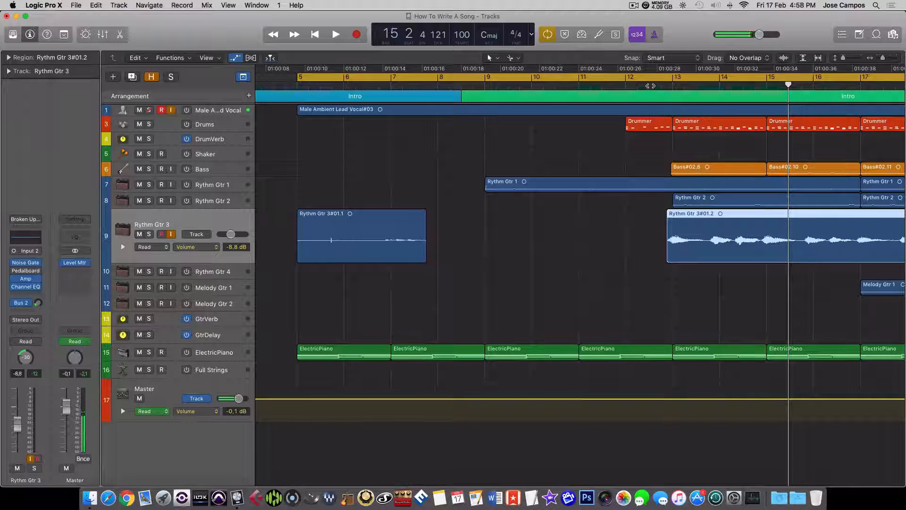
Step: Listen to the Rythm Gtr 3 edit from just before bar 13 and reduce the track back to a compact height
{"action": "left_click", "coordinate": [650, 86]}
{"action": "key", "text": "space"}
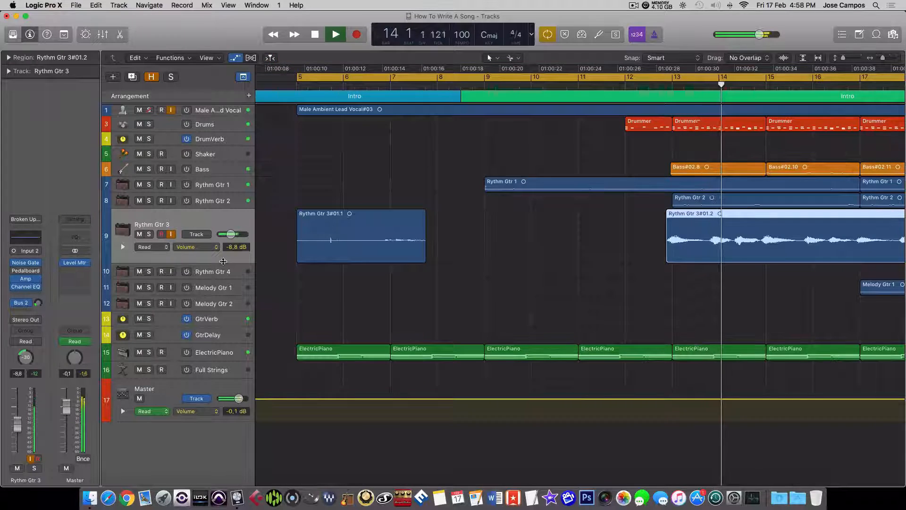
{"action": "left_click_drag", "start_coordinate": [223, 261], "coordinate": [225, 227]}
{"action": "key", "text": "space"}
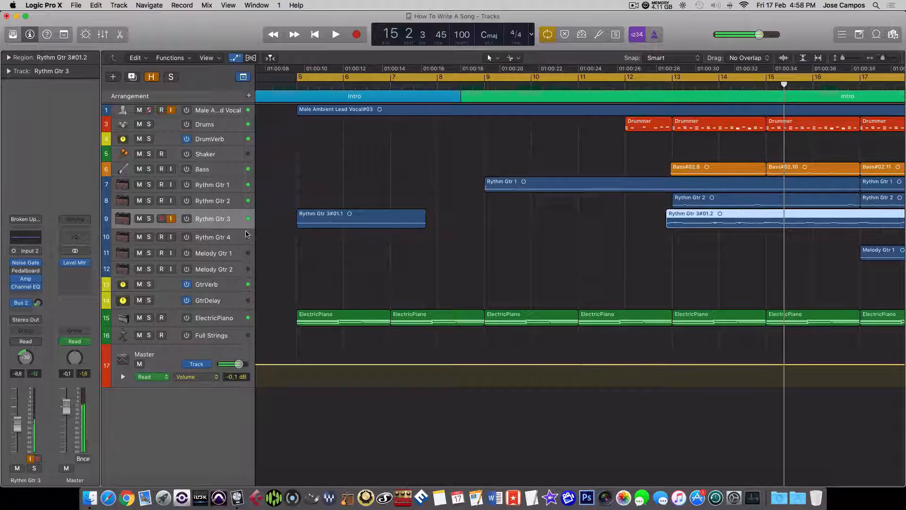
{"action": "key", "text": "super+Left"}
{"action": "key", "text": "super+Left"}
{"action": "key", "text": "super+Left"}
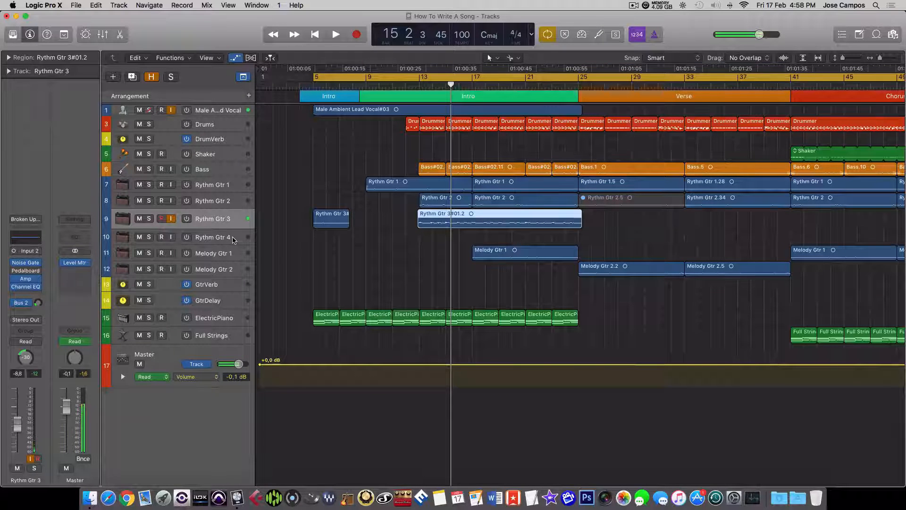
Step: Turn on input monitoring for the Rythm Gtr 4 track and set its volume to -6.0 dB and pan to +26
{"action": "left_click", "coordinate": [212, 240]}
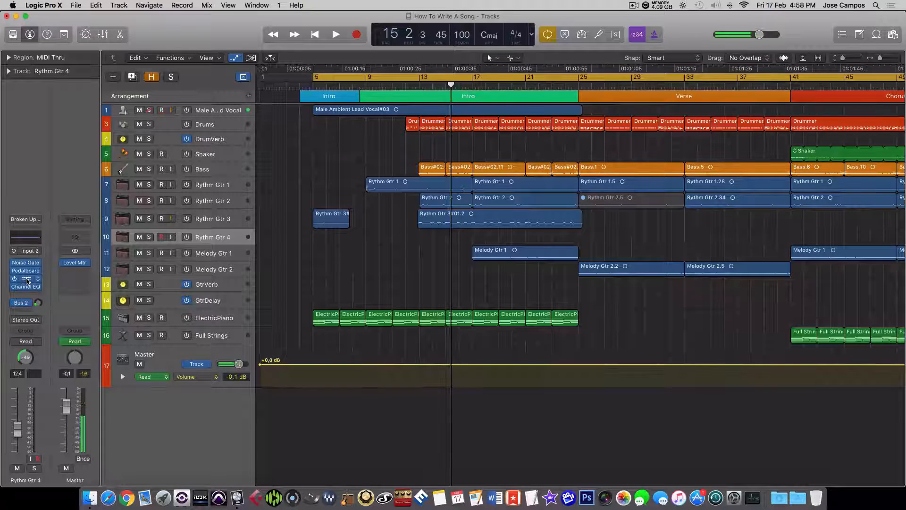
{"action": "left_click", "coordinate": [172, 239]}
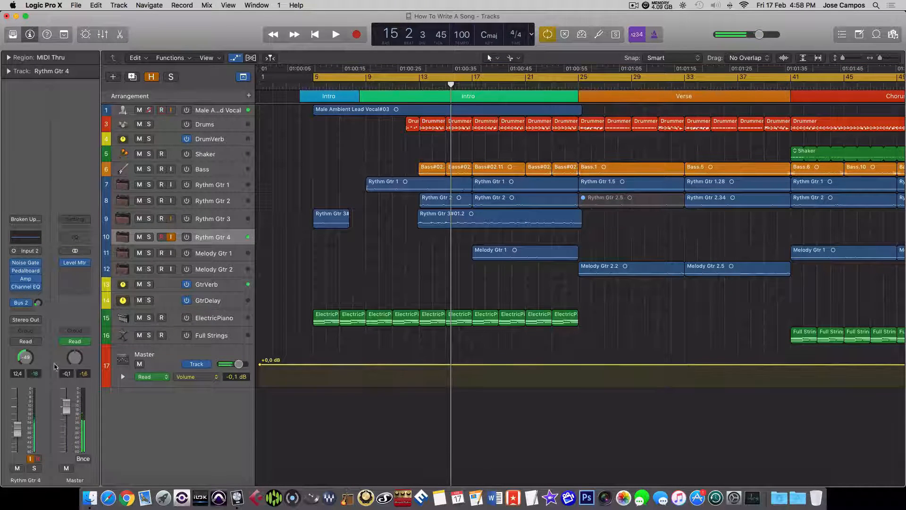
{"action": "left_click_drag", "start_coordinate": [17, 433], "coordinate": [16, 425]}
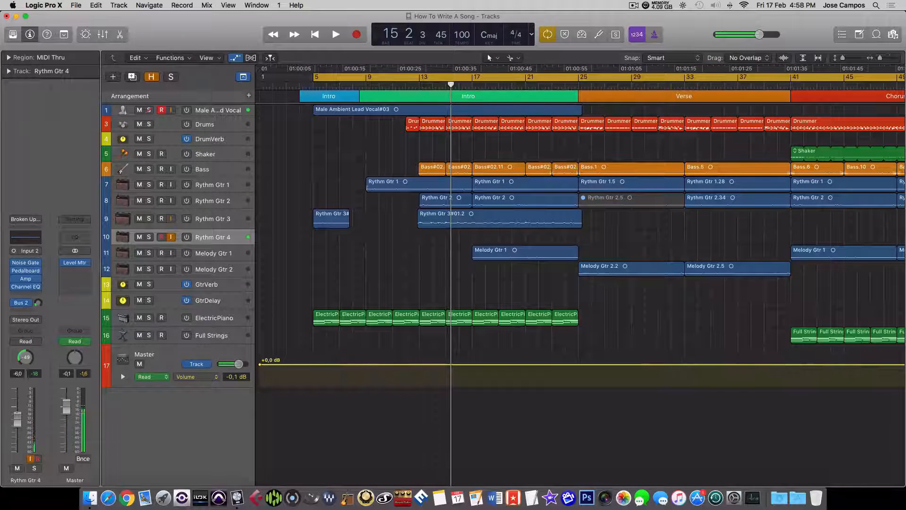
{"action": "left_click_drag", "start_coordinate": [21, 361], "coordinate": [21, 378]}
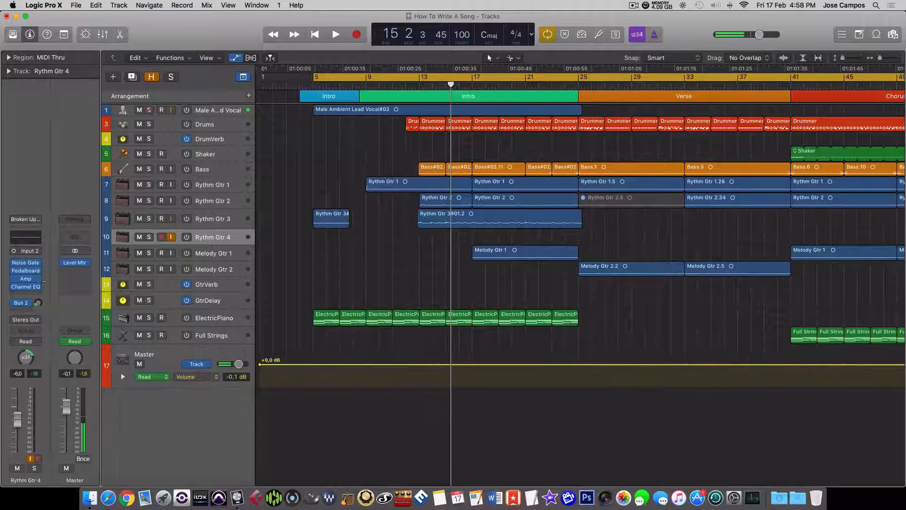
{"action": "left_click_drag", "start_coordinate": [26, 358], "coordinate": [26, 360]}
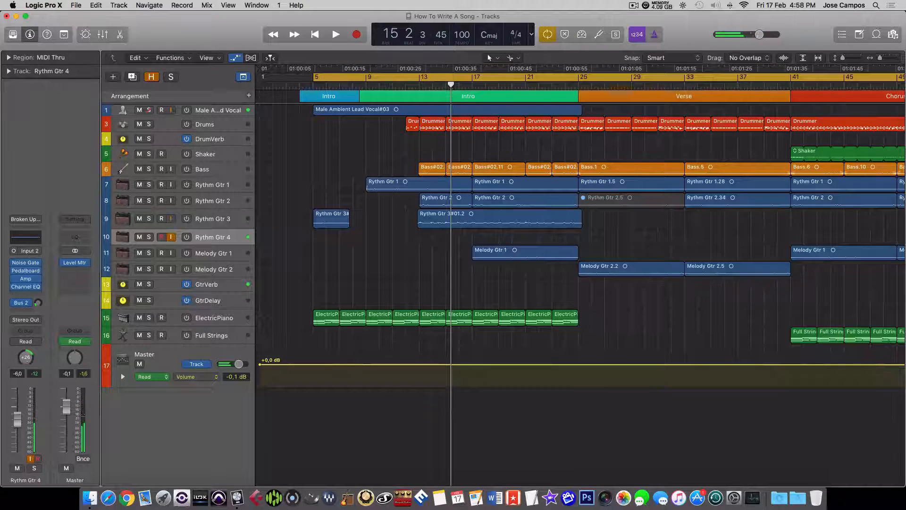
Step: Try the Large Tweed Combo and Mini Blackface Combo in Rythm Gtr 4's Amp Designer, and choose the Pawnshop Combo model
{"action": "left_click", "coordinate": [26, 278]}
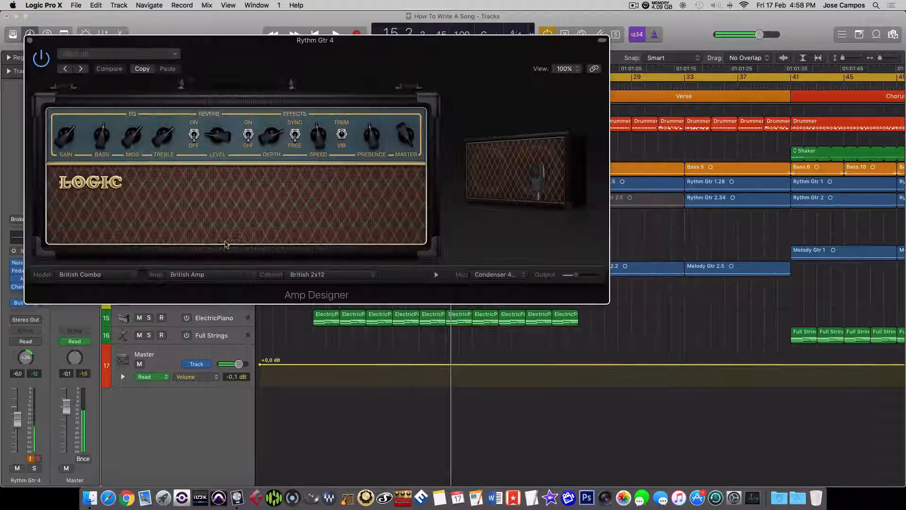
{"action": "left_click_drag", "start_coordinate": [261, 48], "coordinate": [442, 73]}
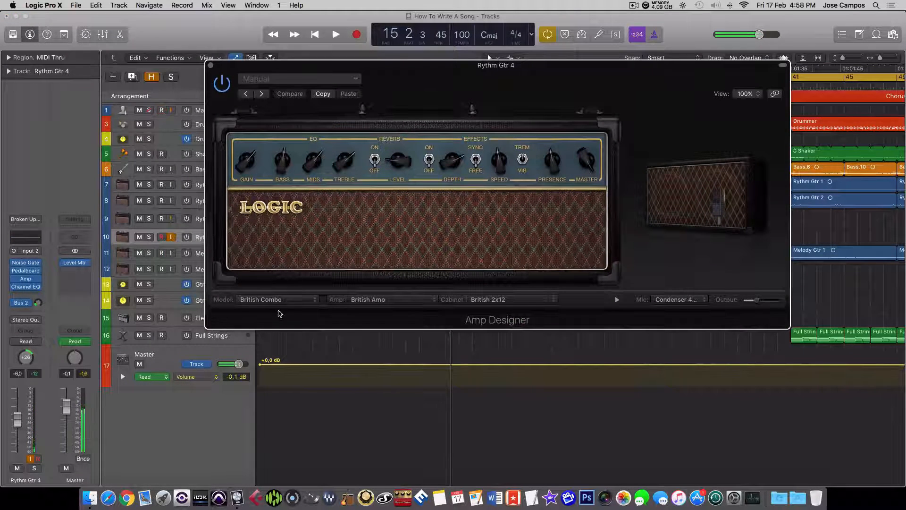
{"action": "left_click", "coordinate": [277, 299]}
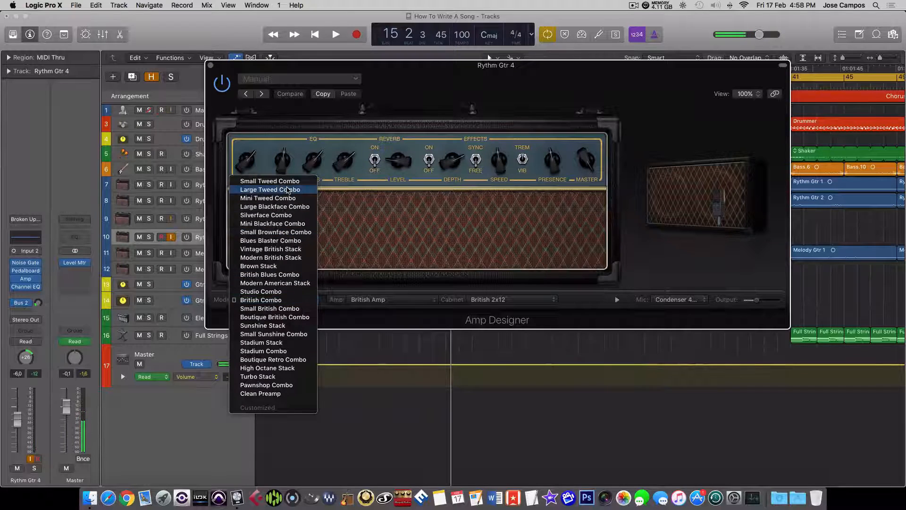
{"action": "left_click", "coordinate": [287, 190]}
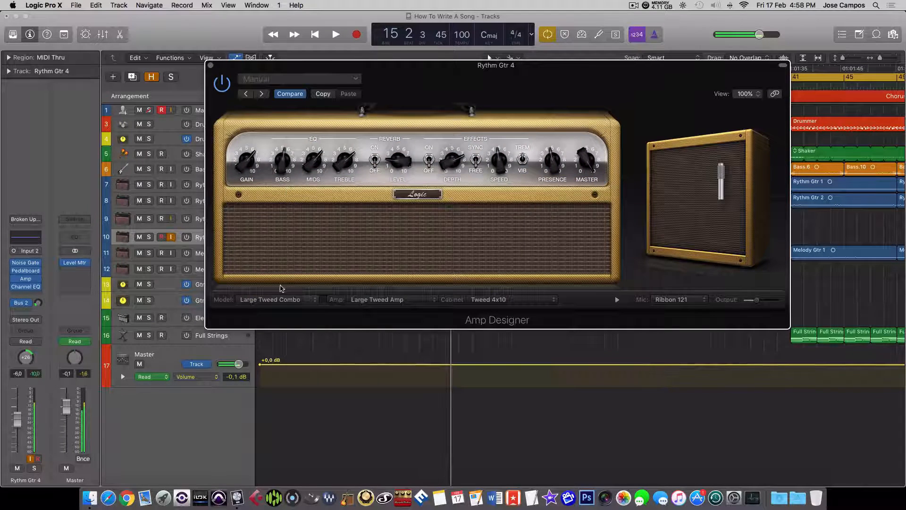
{"action": "left_click", "coordinate": [280, 299]}
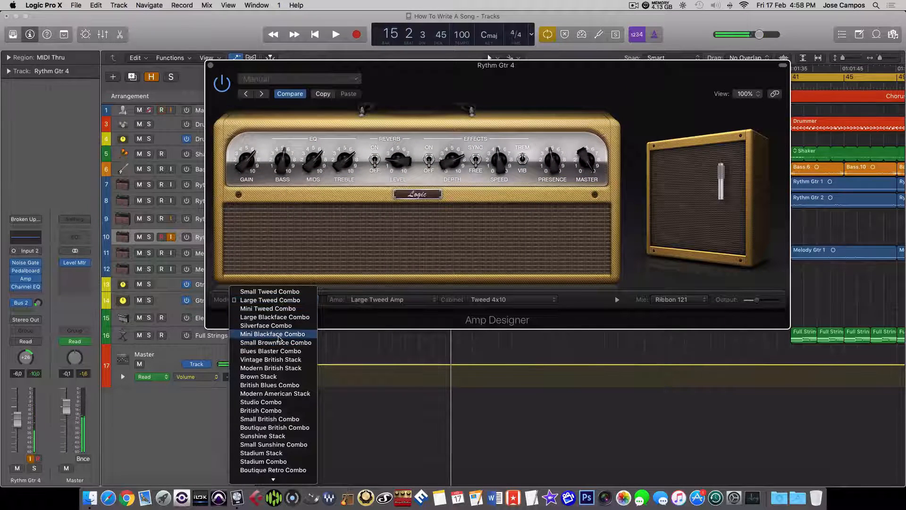
{"action": "left_click", "coordinate": [277, 334]}
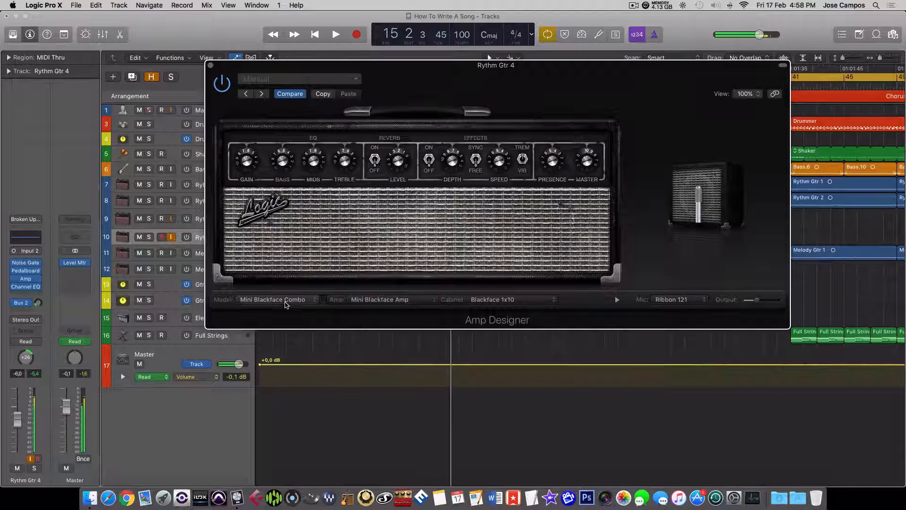
{"action": "left_click", "coordinate": [285, 301]}
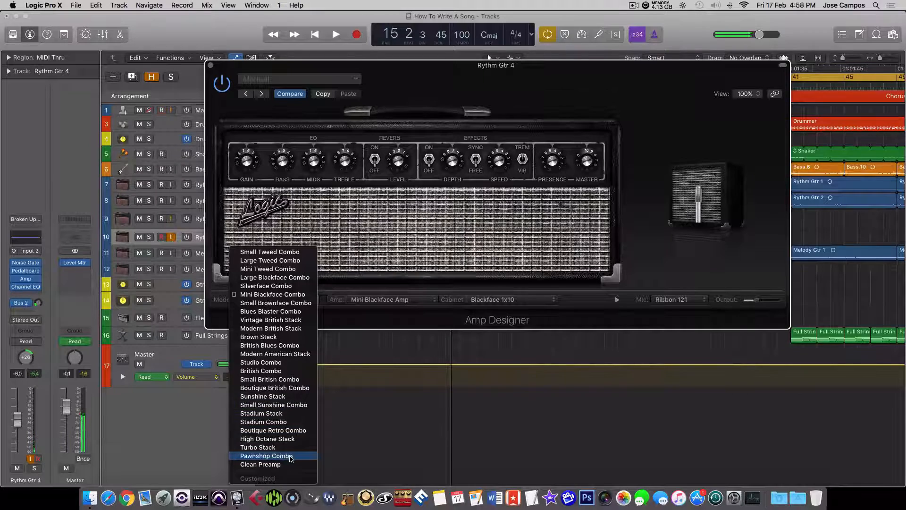
{"action": "left_click", "coordinate": [291, 456]}
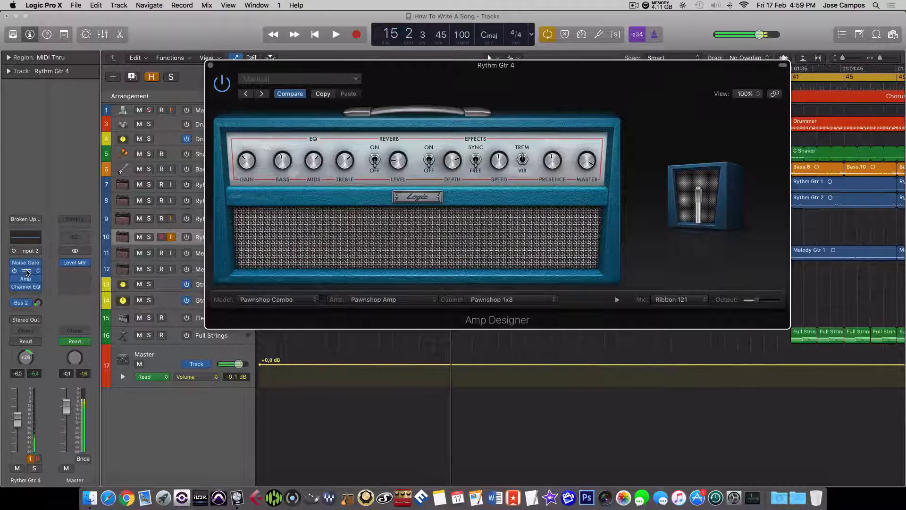
Step: Switch off the Vintage Drive pedal in Rythm Gtr 4's Pedalboard and add a Fuzz Machine pedal after it
{"action": "left_click", "coordinate": [27, 273]}
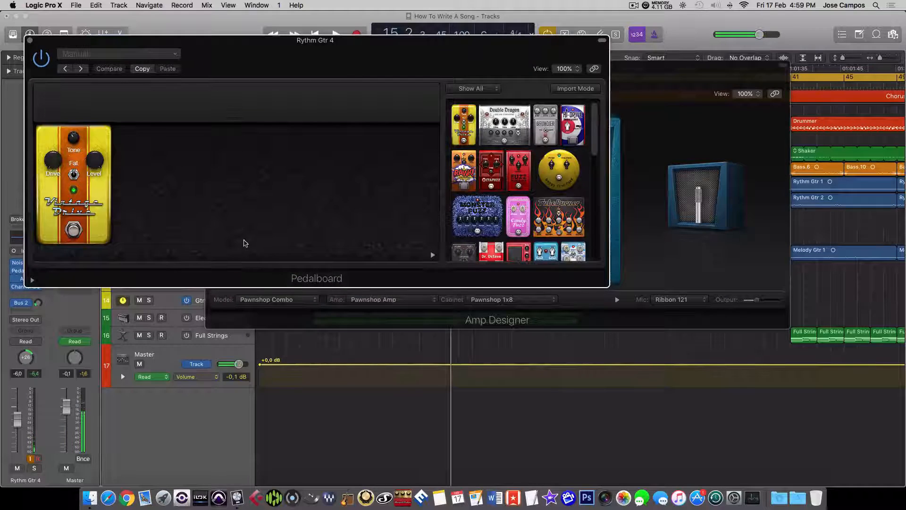
{"action": "left_click", "coordinate": [73, 230]}
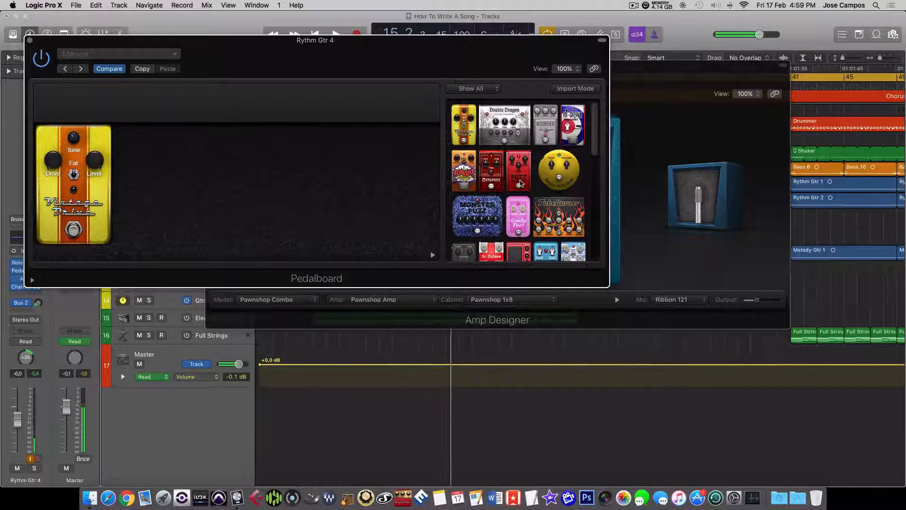
{"action": "left_click_drag", "start_coordinate": [520, 183], "coordinate": [196, 194]}
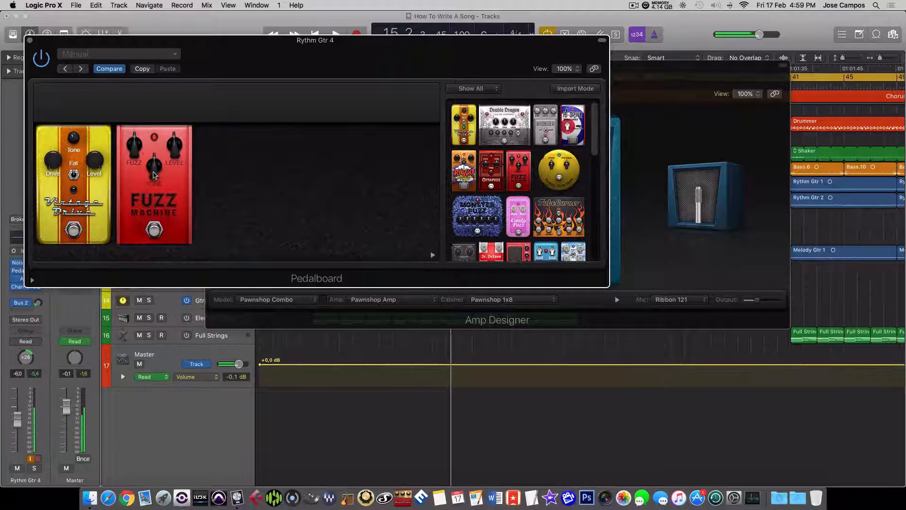
Step: Adjust the Level and Tone of Rythm Gtr 4's Fuzz Machine pedal and close the Pedalboard and Amp Designer windows
{"action": "mouse_move", "coordinate": [135, 156]}
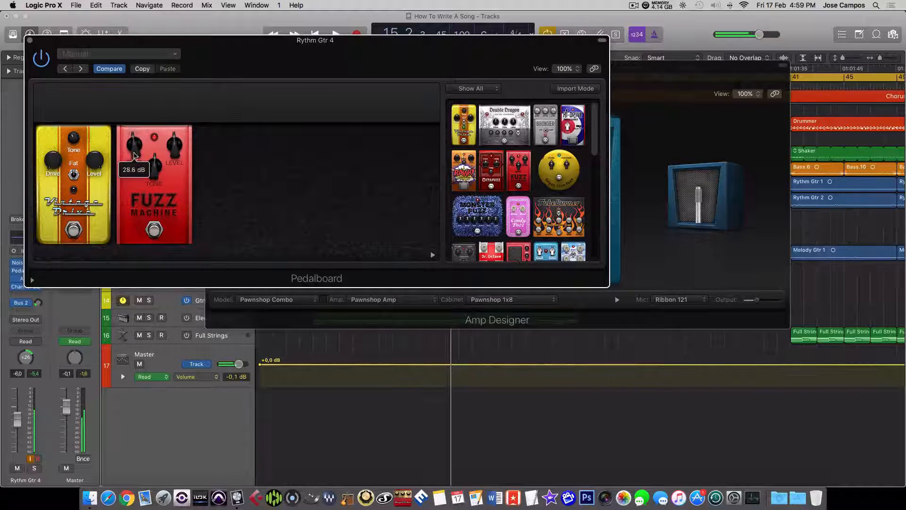
{"action": "left_click_drag", "start_coordinate": [174, 154], "coordinate": [153, 156]}
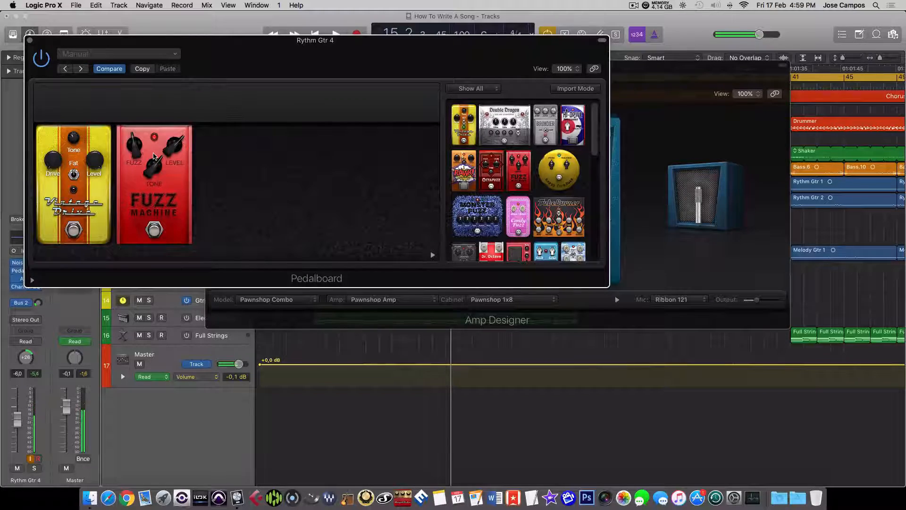
{"action": "key", "text": "ctrl+Up"}
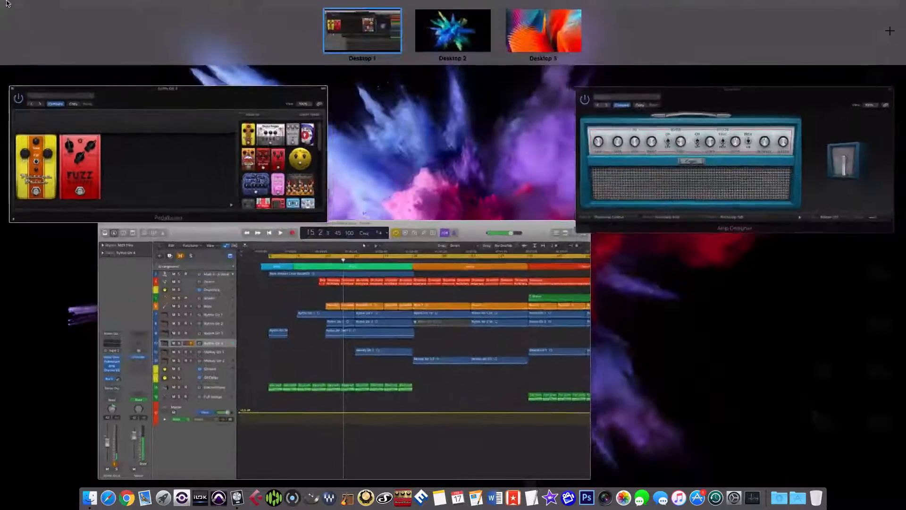
{"action": "key", "text": "ctrl+Up"}
{"action": "left_click", "coordinate": [30, 42]}
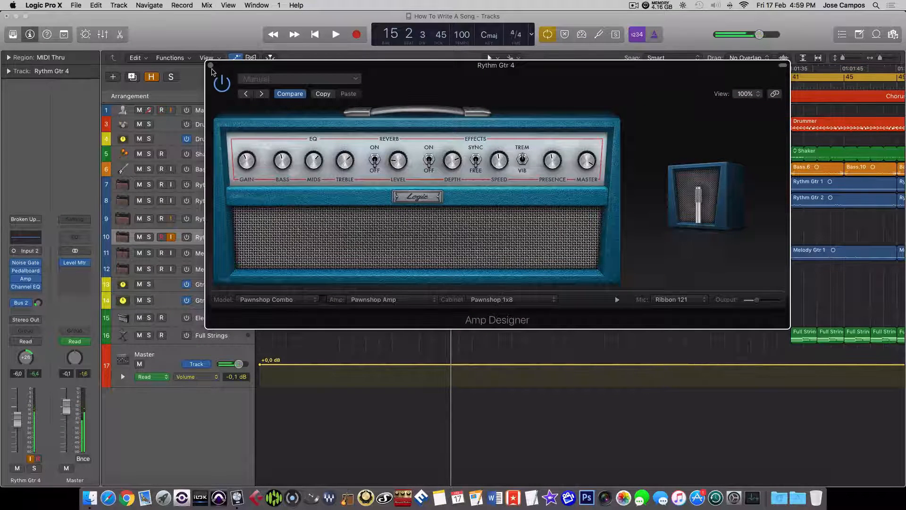
{"action": "left_click", "coordinate": [211, 65]}
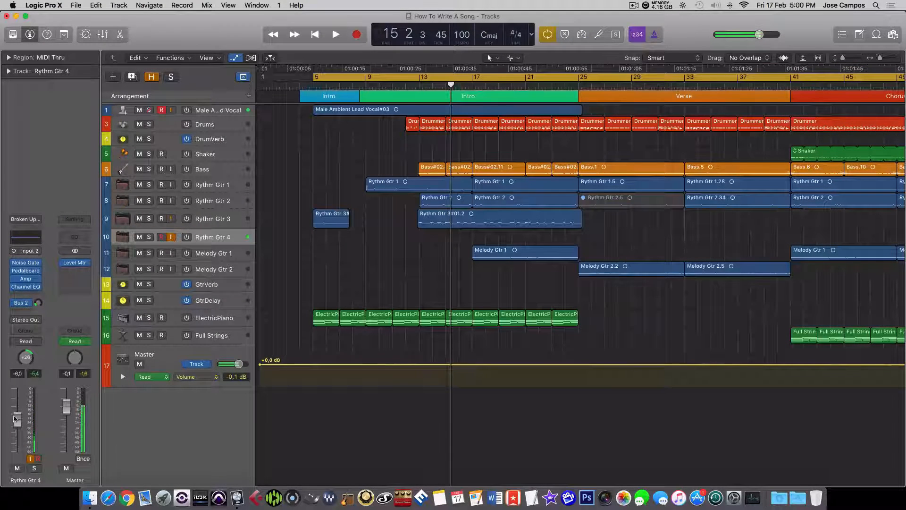
Step: Set Rythm Gtr 4's volume to -2.5 dB and play the intro to monitor the guitar sound against the mix
{"action": "left_click_drag", "start_coordinate": [14, 418], "coordinate": [14, 411]}
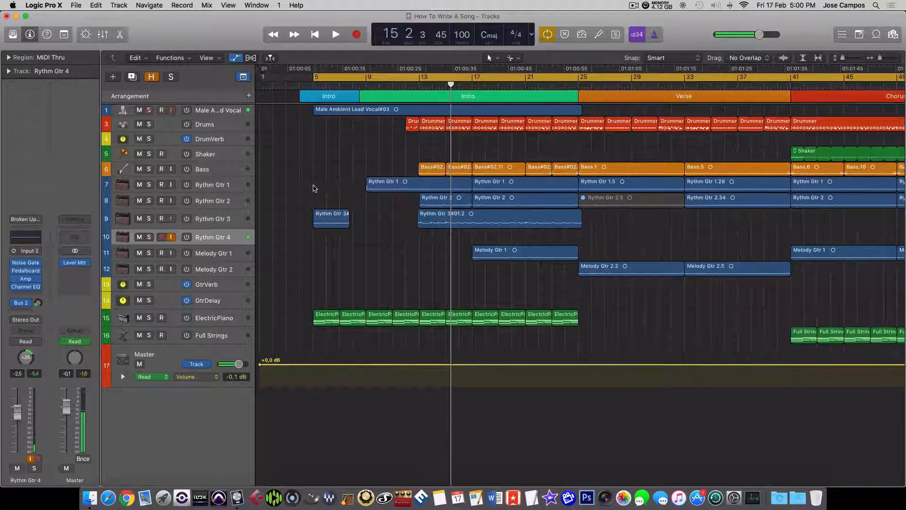
{"action": "key", "text": "space"}
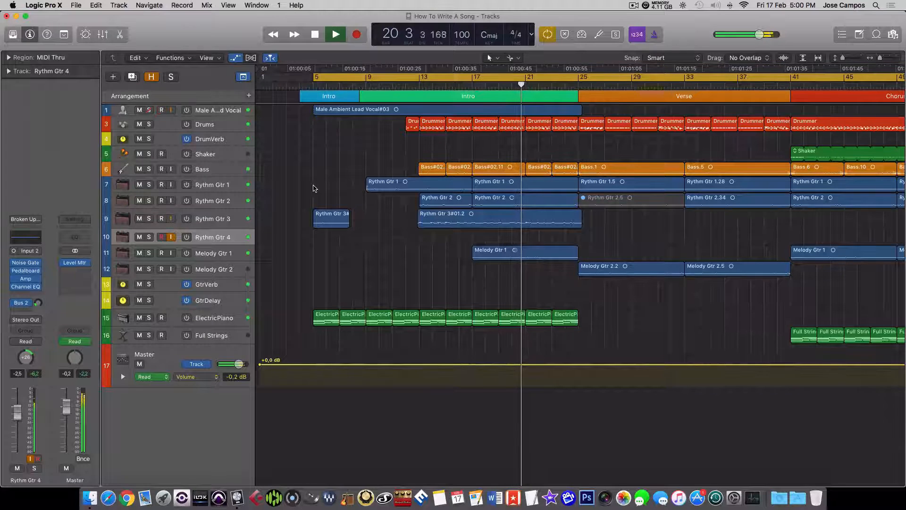
{"action": "key", "text": "space"}
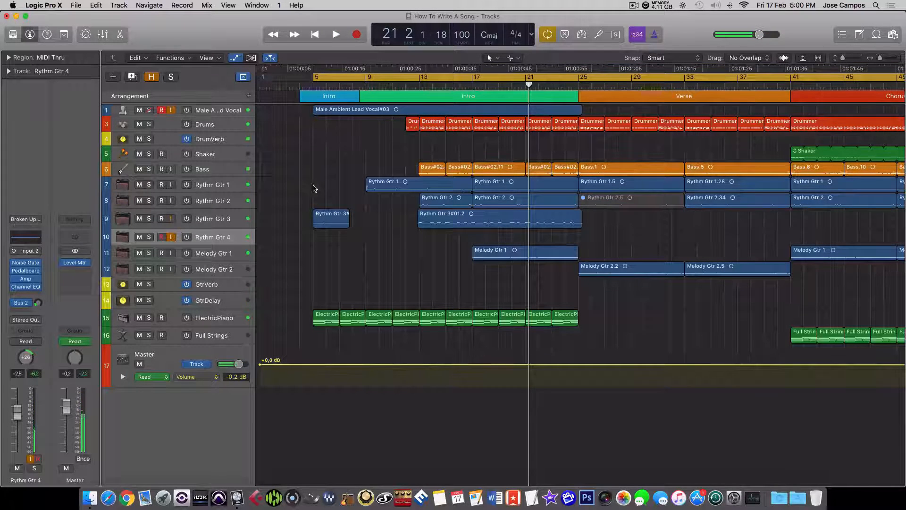
Step: Try to record the guitar part from bar 5 and stop shortly after bar 7
{"action": "key", "text": "space"}
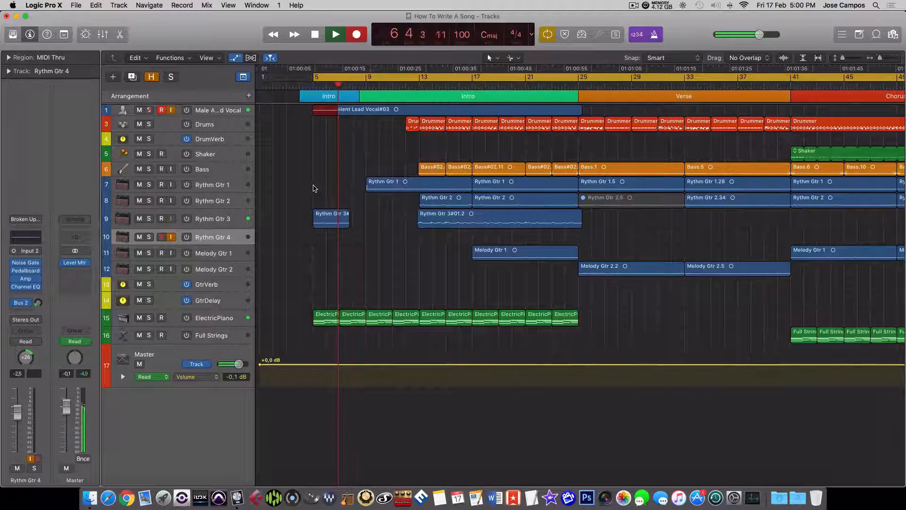
{"action": "key", "text": "space"}
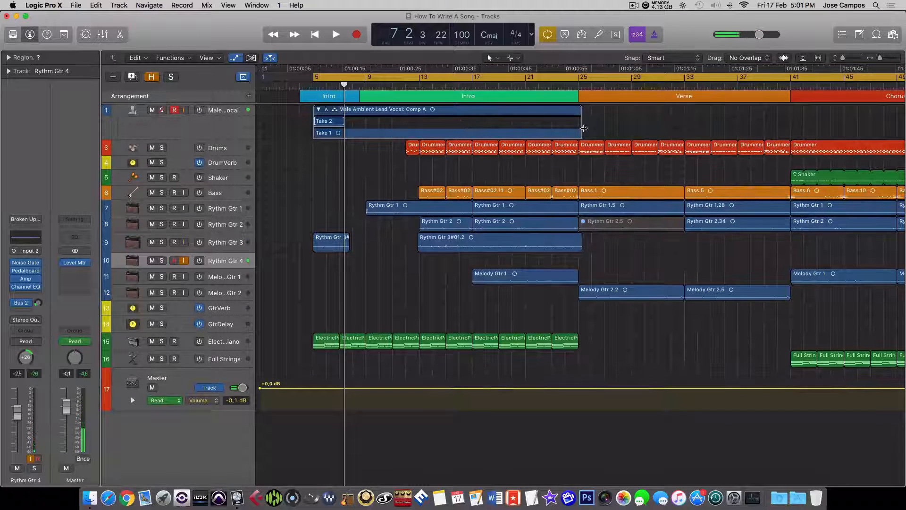
Step: Delete Take 1 and the remaining take folder from the Male Ambient Lead Vocal track, including their recorded audio files
{"action": "left_click", "coordinate": [566, 132]}
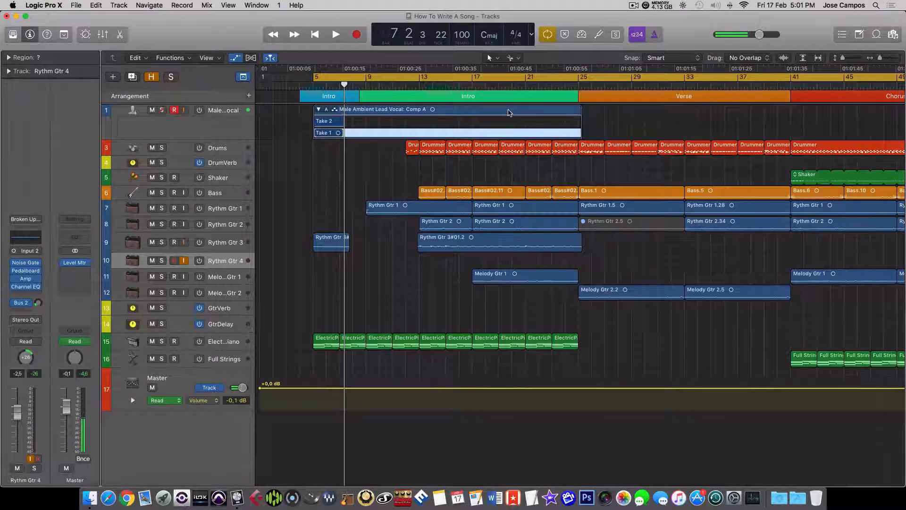
{"action": "scroll", "coordinate": [508, 112], "scroll_direction": "right", "scroll_amount": 2}
{"action": "key", "text": "Delete"}
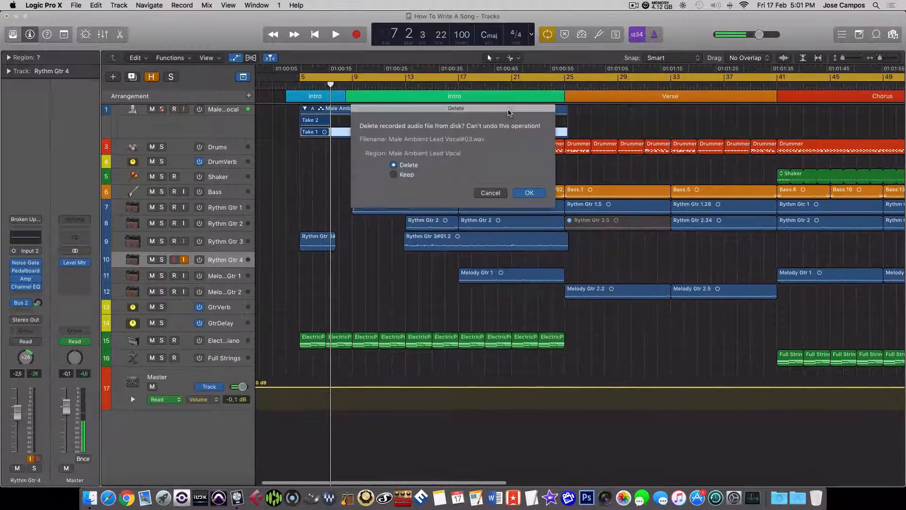
{"action": "left_click", "coordinate": [532, 196]}
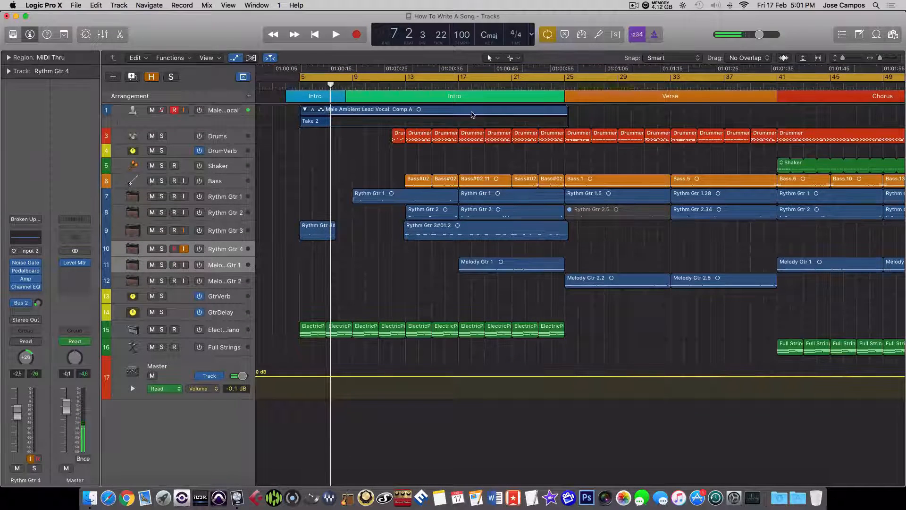
{"action": "left_click", "coordinate": [469, 111]}
{"action": "key", "text": "Delete"}
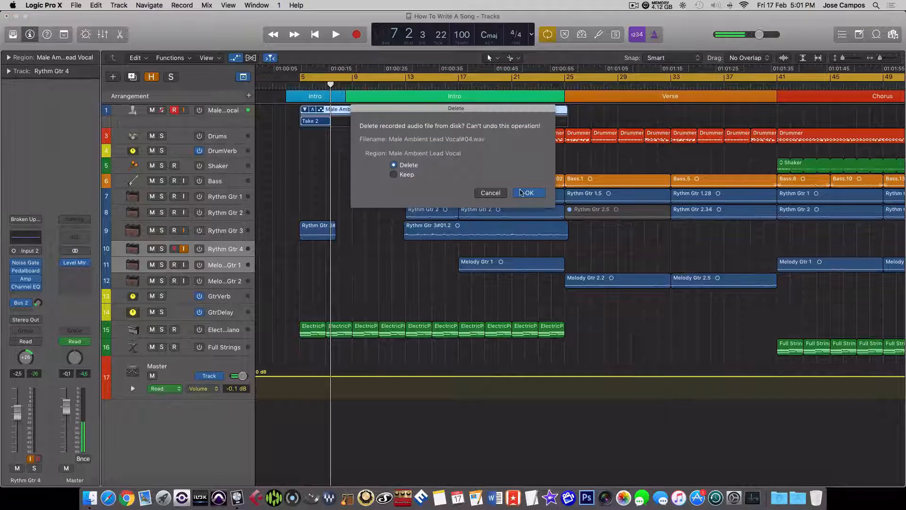
{"action": "left_click", "coordinate": [520, 193]}
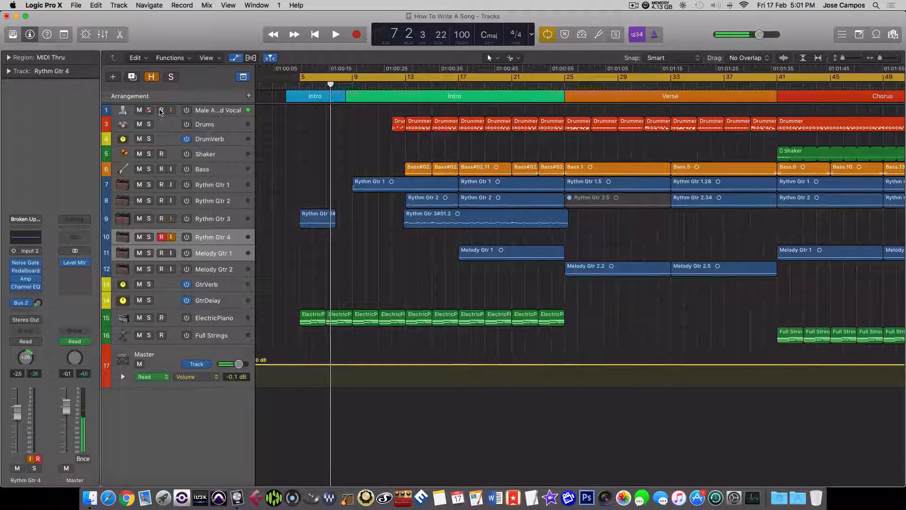
Step: Record the Rythm Gtr 4 part from bar 5 to bar 25, and turn off the track's record enable and input monitoring
{"action": "key", "text": "r"}
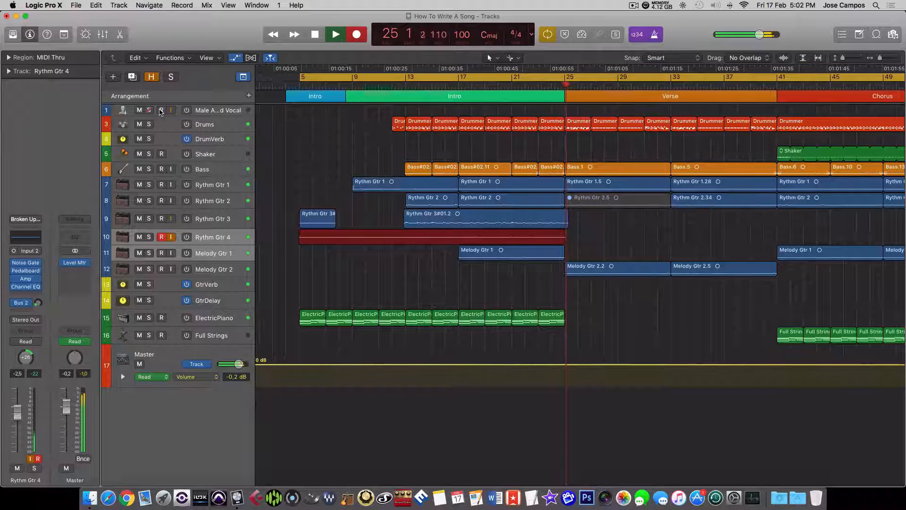
{"action": "key", "text": "space"}
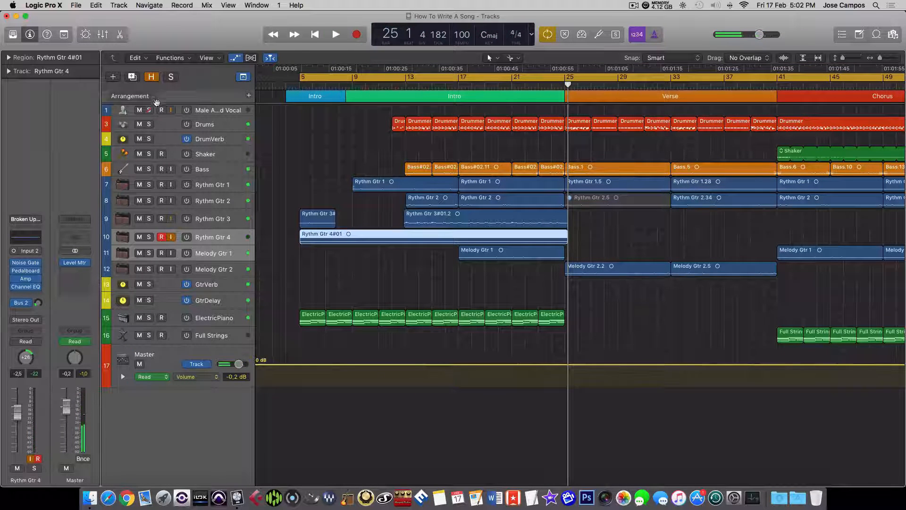
{"action": "left_click", "coordinate": [161, 111]}
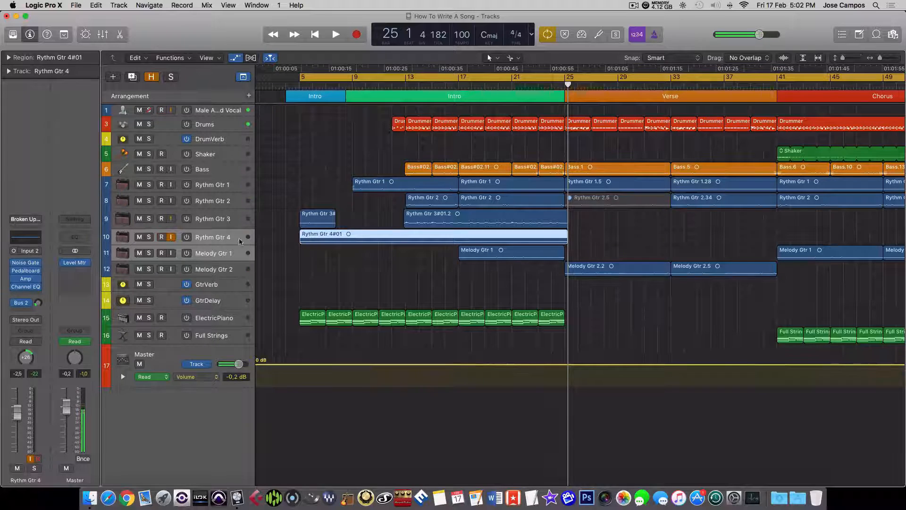
{"action": "left_click", "coordinate": [161, 237]}
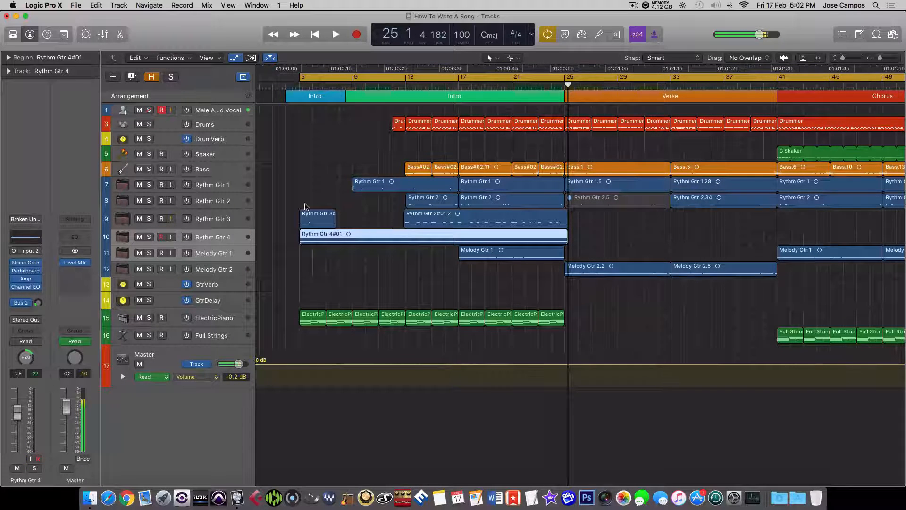
Step: Solo Rythm Gtr 3, Rythm Gtr 4 and Melody Gtr 1 and play them with the cycle range starting just before bar 13
{"action": "left_click", "coordinate": [149, 220]}
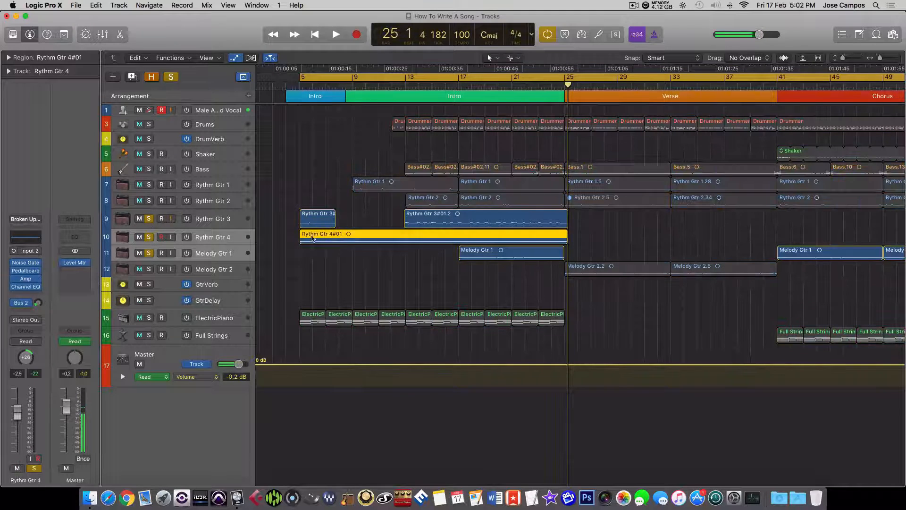
{"action": "left_click_drag", "start_coordinate": [301, 78], "coordinate": [403, 112]}
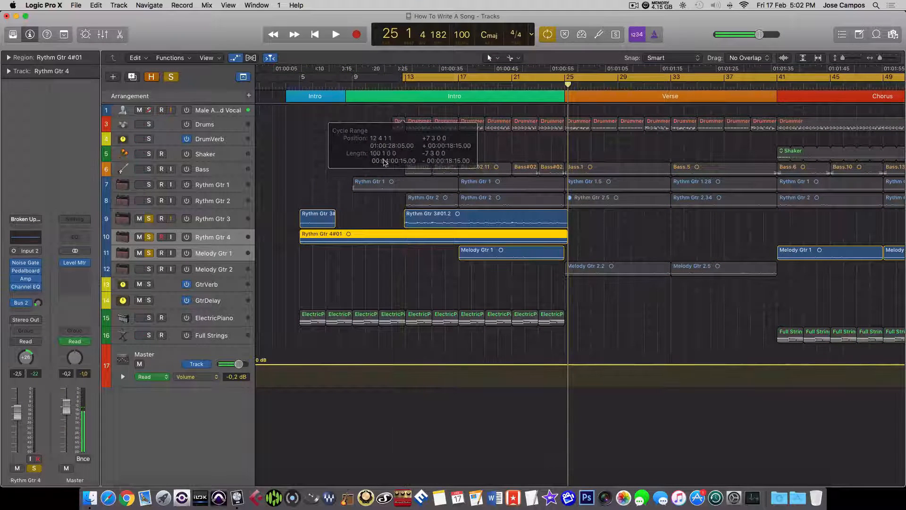
{"action": "key", "text": "space"}
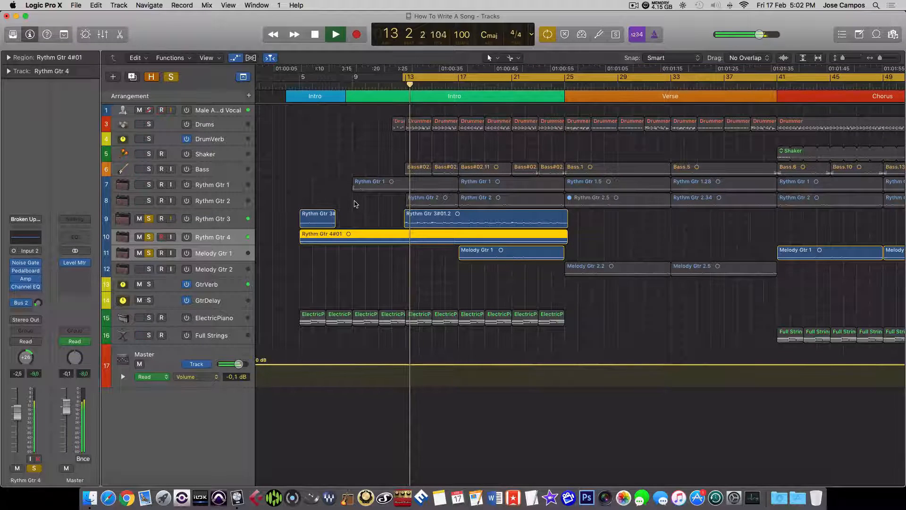
Step: Balance the guitars in the mixer: Rythm Gtr 1 -11.8, Gtr 2 -13.4, Gtr 3 -7.8, Gtr 4 -8.8 and Melody Gtr 1 -10.2 dB
{"action": "key", "text": "x"}
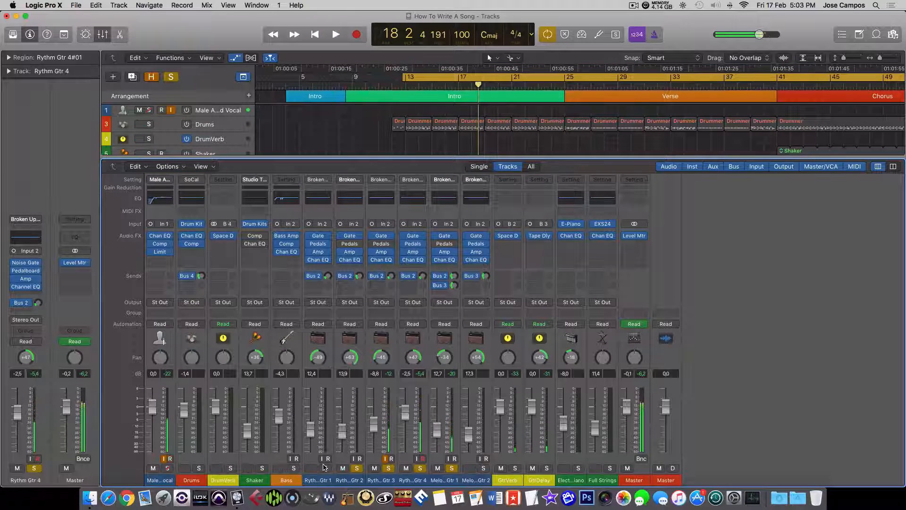
{"action": "key", "text": "space"}
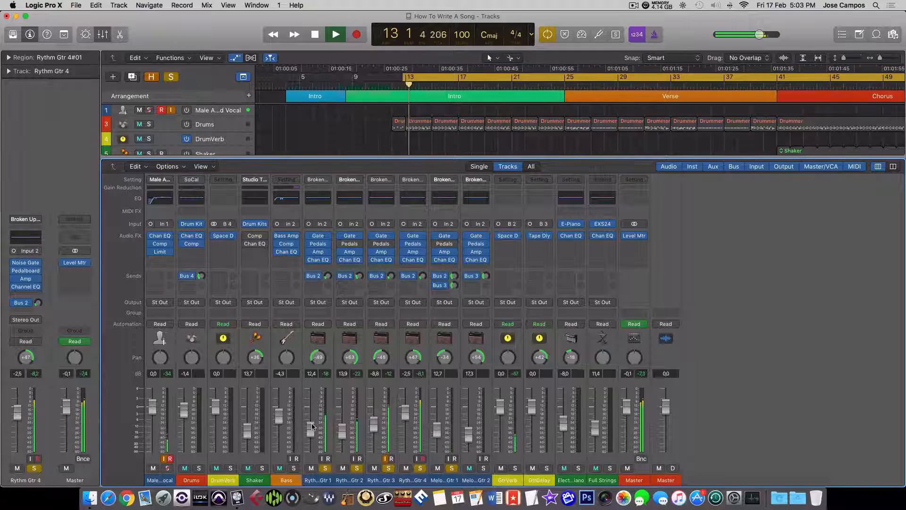
{"action": "left_click_drag", "start_coordinate": [311, 426], "coordinate": [312, 428]}
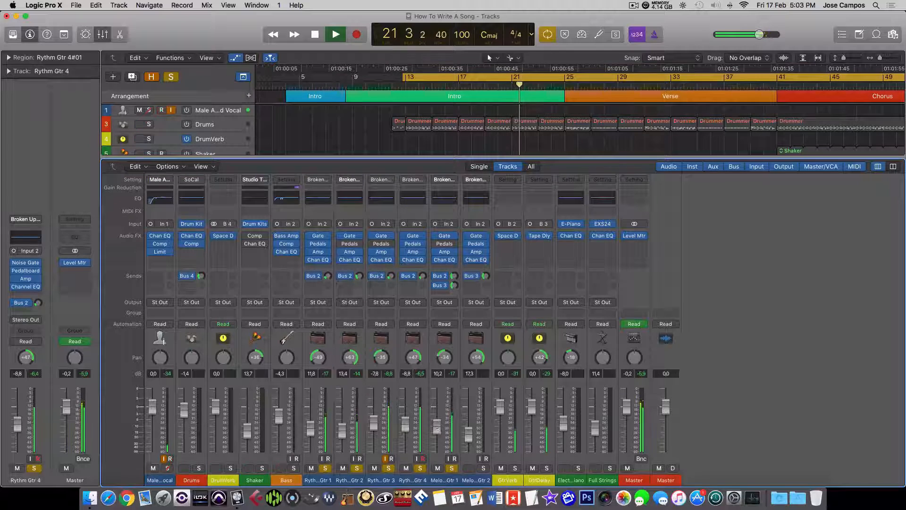
Step: Check the Master's peak level in its Level Meter, and close the meter and the mixer
{"action": "left_click", "coordinate": [635, 237]}
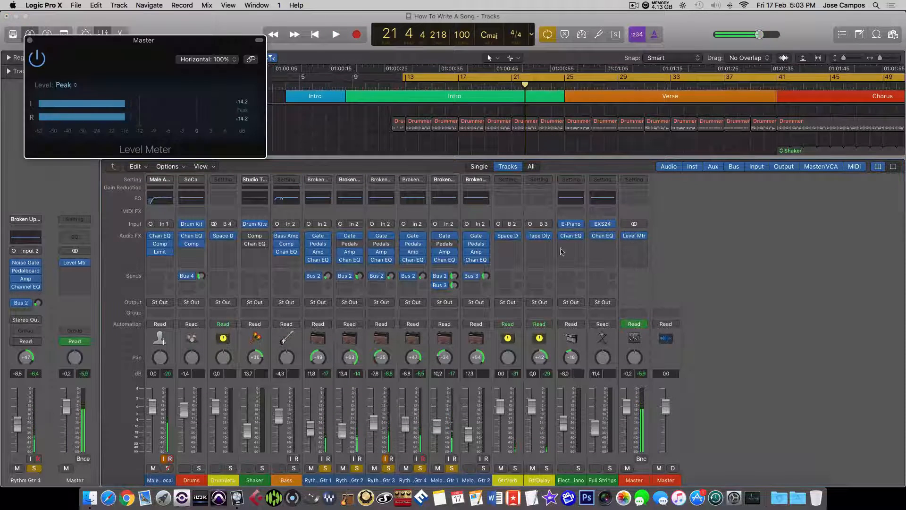
{"action": "left_click", "coordinate": [29, 42]}
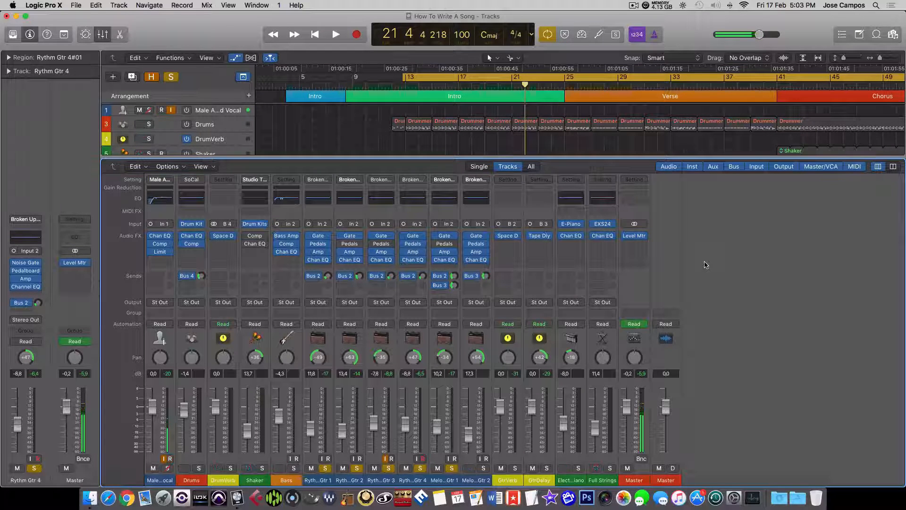
{"action": "key", "text": "x"}
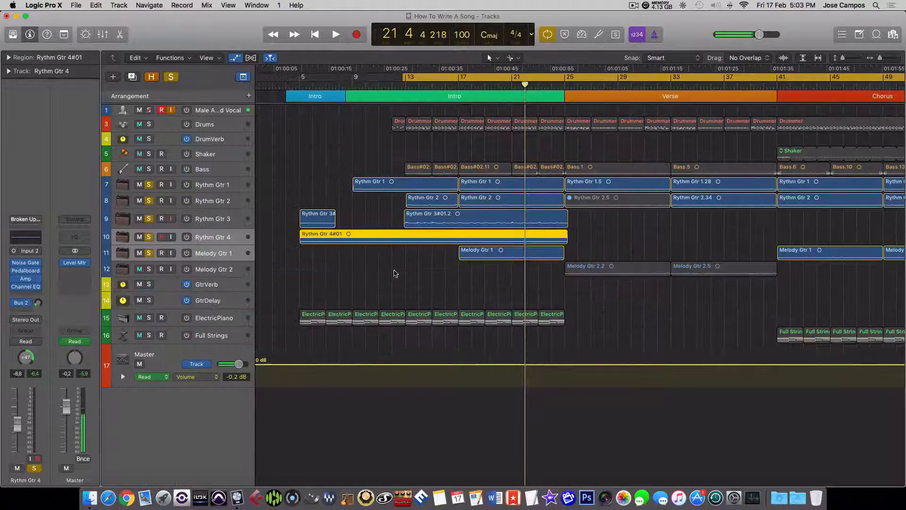
Step: Clear all track solos and play the full mix from bar 13 to bar 26, checking the channel levels in the mixer
{"action": "left_click", "coordinate": [368, 269]}
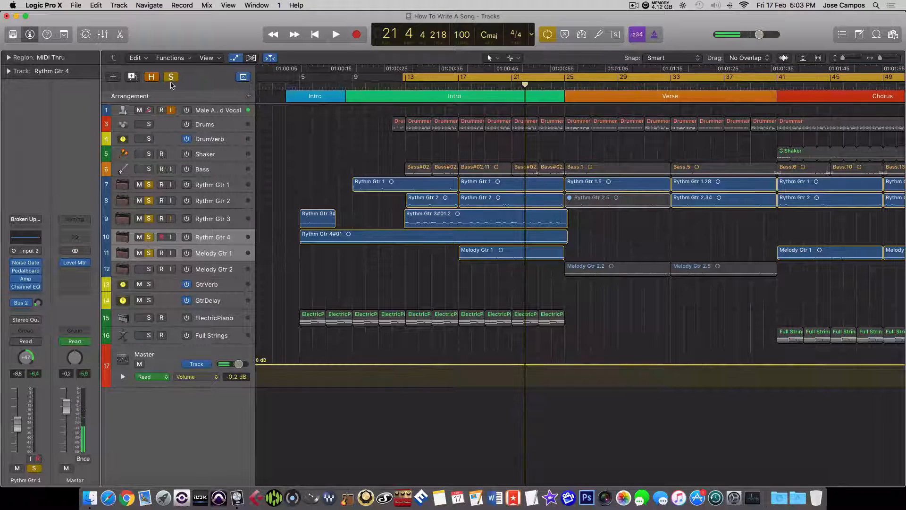
{"action": "left_click", "coordinate": [171, 80]}
{"action": "left_click", "coordinate": [396, 90]}
{"action": "key", "text": "space"}
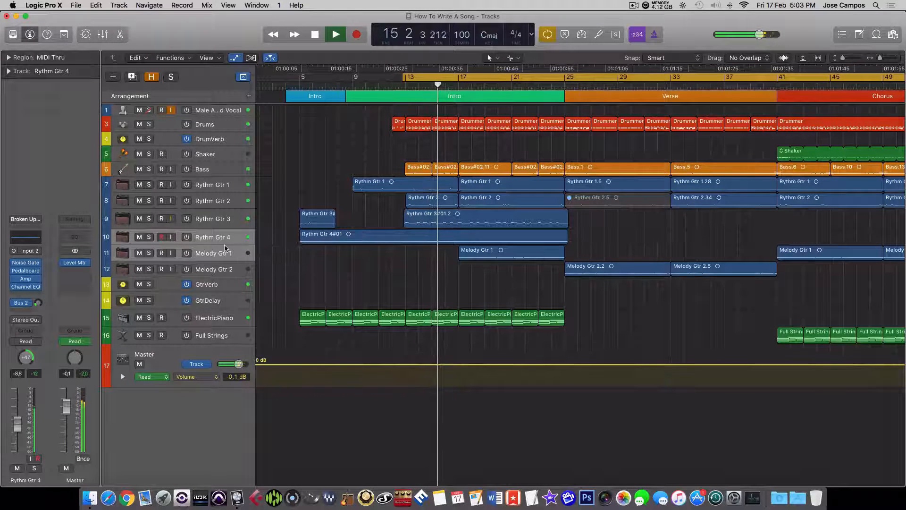
{"action": "key", "text": "x"}
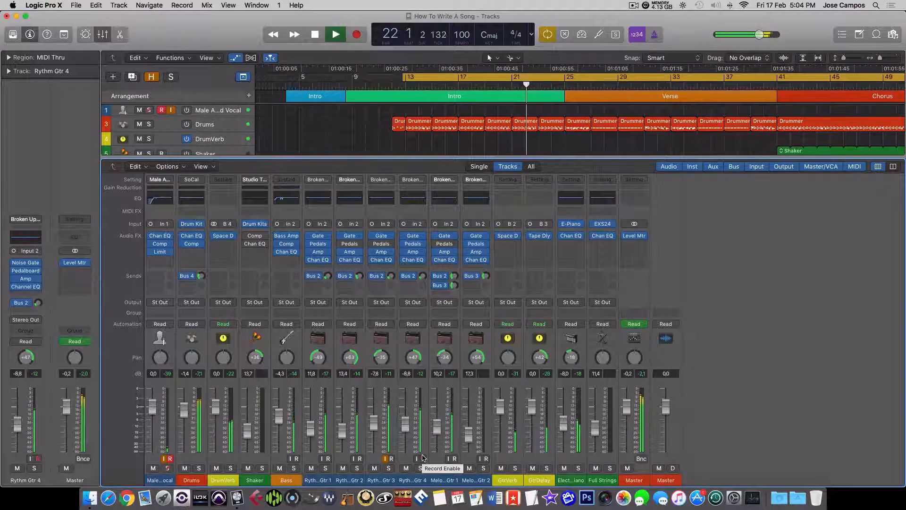
{"action": "key", "text": "x"}
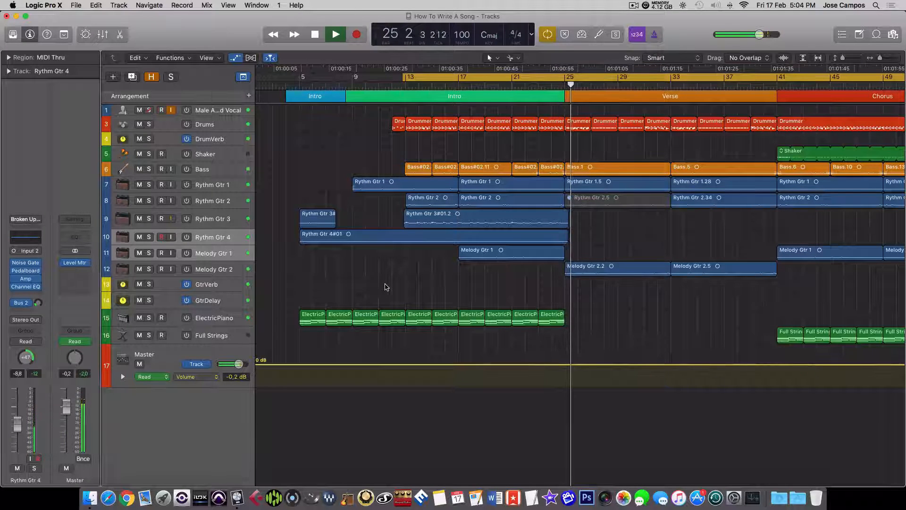
{"action": "key", "text": "space"}
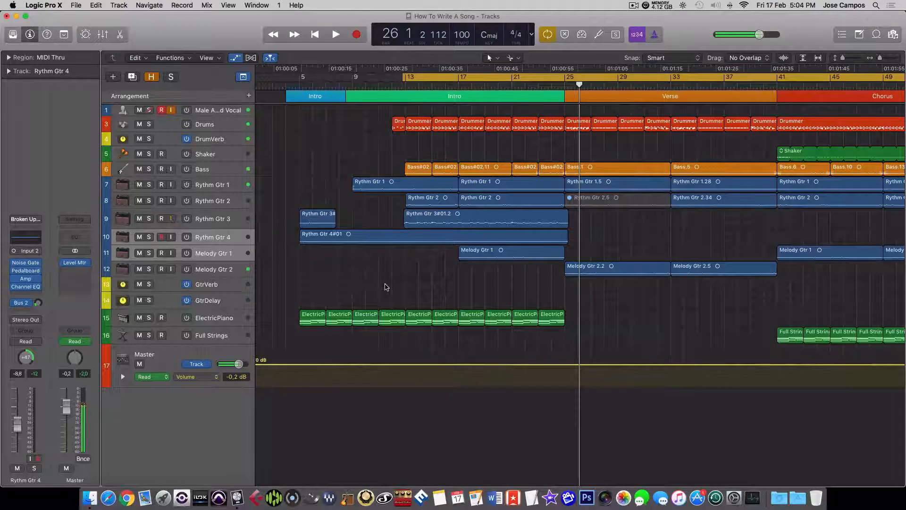
Step: Enlarge the tracks vertically to show the guitar waveforms and solo Rythm Gtr 4 and Melody Gtr 1
{"action": "key", "text": "super+Down"}
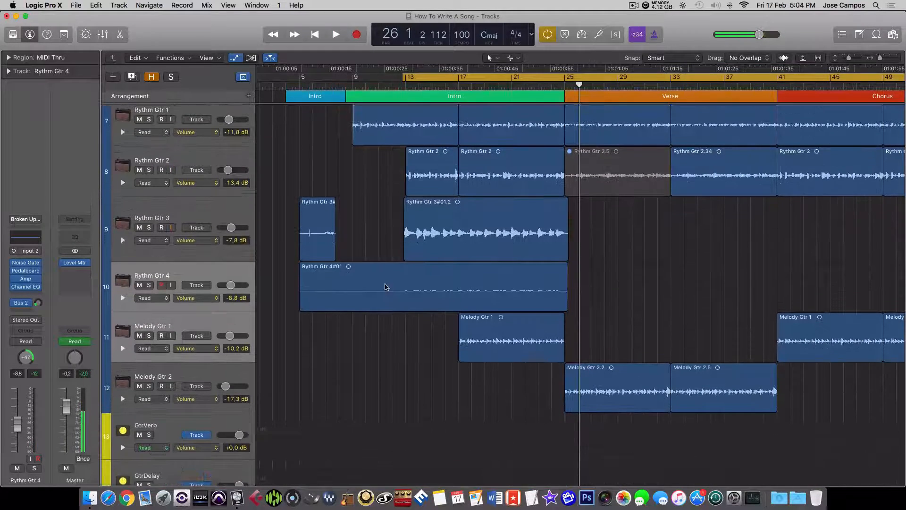
{"action": "left_click", "coordinate": [149, 285]}
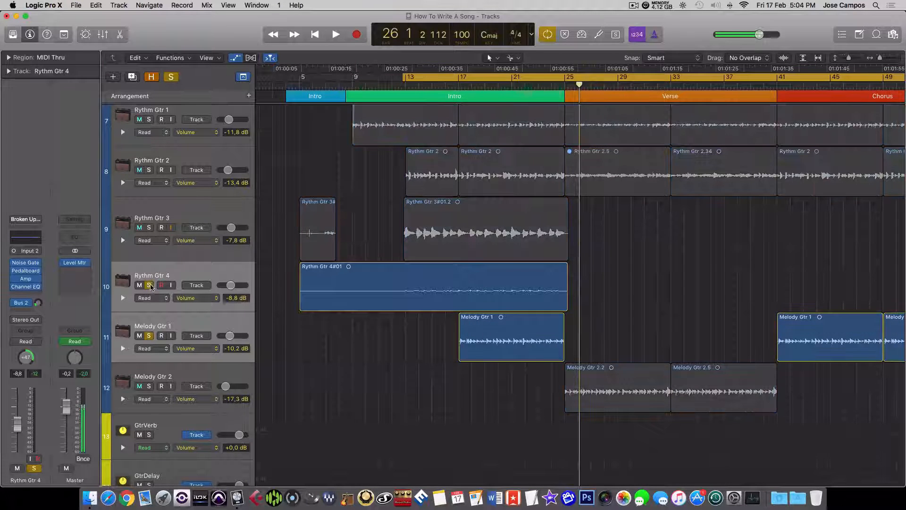
Step: Leave only Rythm Gtr 4 soloed and selected, extend the cycle range start back to bar 5, and start playback
{"action": "left_click", "coordinate": [173, 255]}
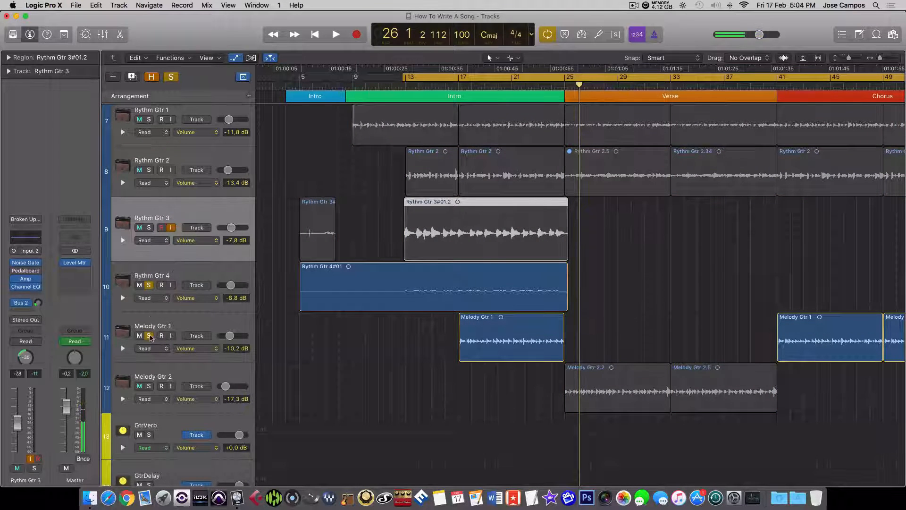
{"action": "left_click", "coordinate": [150, 338]}
{"action": "key", "text": "Down"}
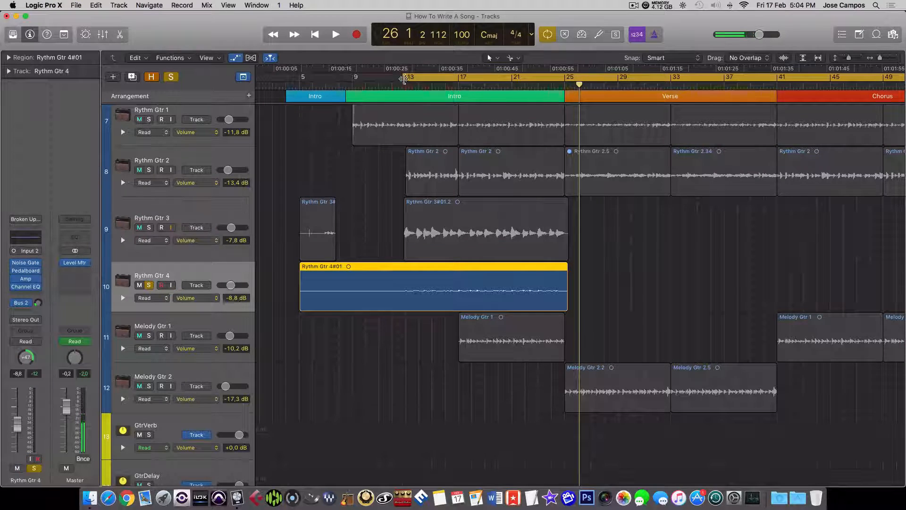
{"action": "left_click_drag", "start_coordinate": [403, 78], "coordinate": [312, 109]}
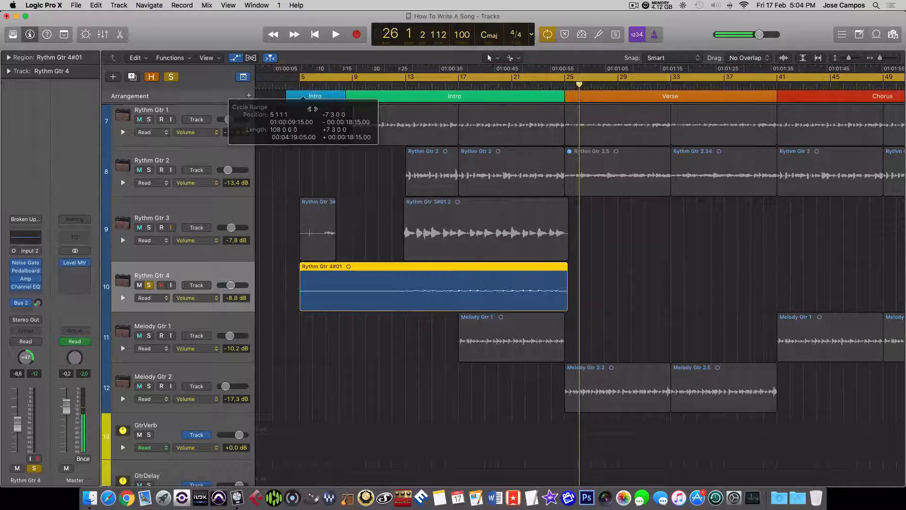
{"action": "key", "text": "space"}
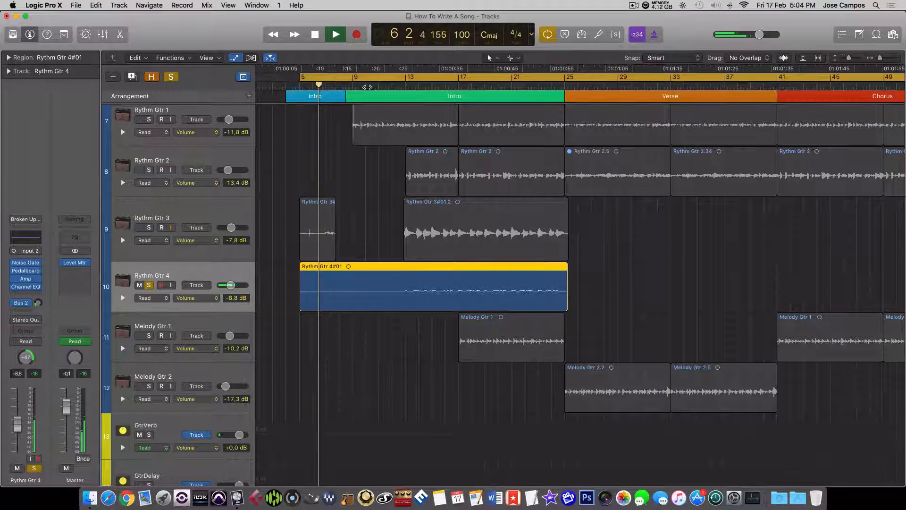
Step: Raise the Bus 2 send to GtrVerb on Rythm Gtr 4 while it plays soloed
{"action": "scroll", "coordinate": [354, 166], "scroll_direction": "down", "scroll_amount": 1}
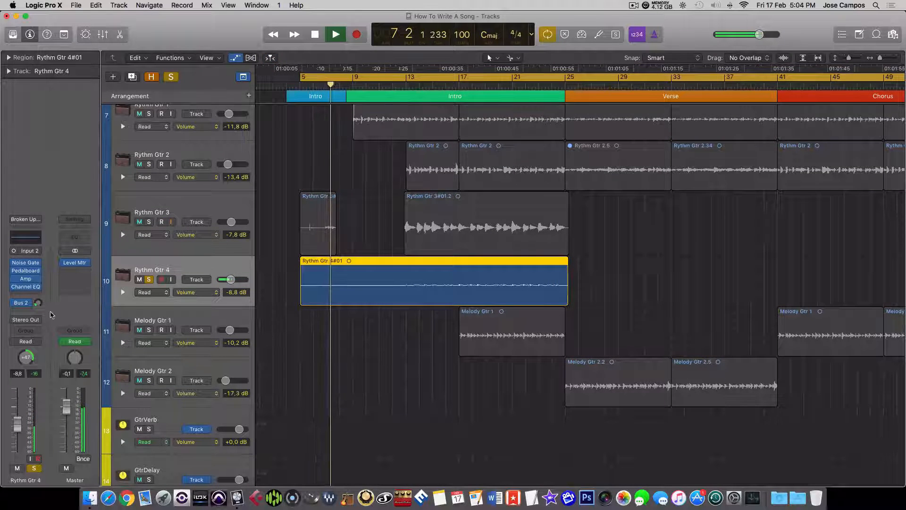
{"action": "left_click", "coordinate": [21, 303]}
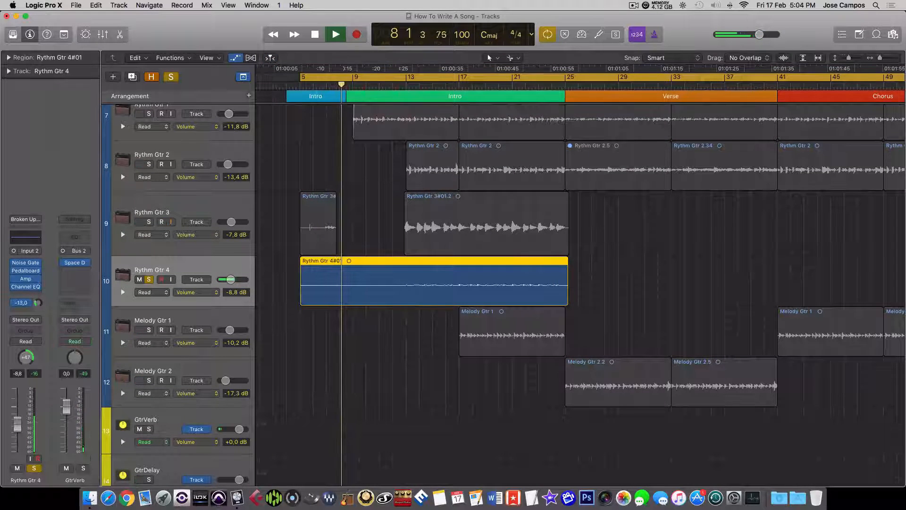
{"action": "left_click_drag", "start_coordinate": [21, 302], "coordinate": [21, 292]}
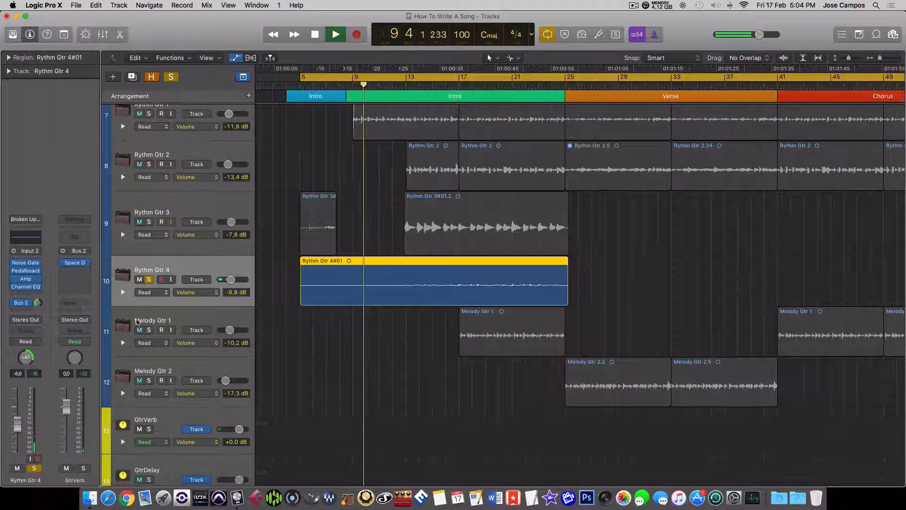
Step: Compare Rythm Gtr 4 soloed against the full mix up to bar 15, leaving it soloed with playback stopped
{"action": "left_click", "coordinate": [148, 279]}
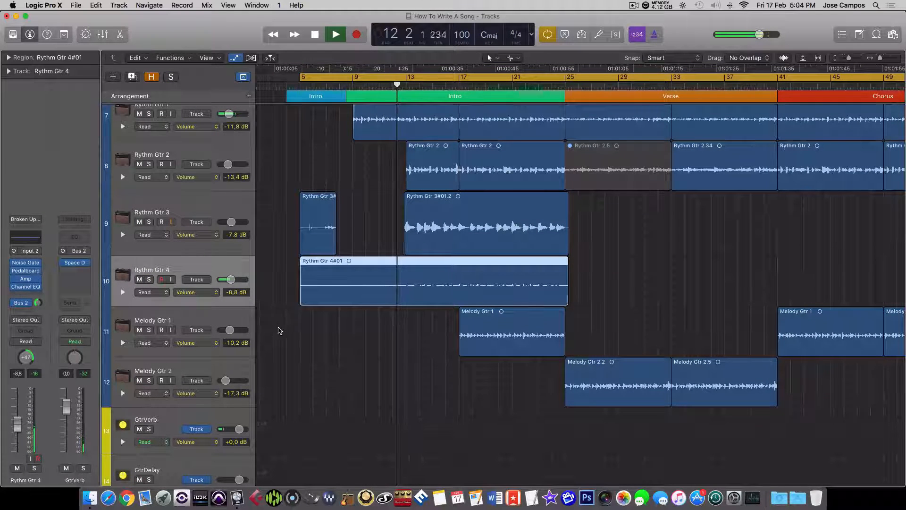
{"action": "left_click", "coordinate": [148, 280]}
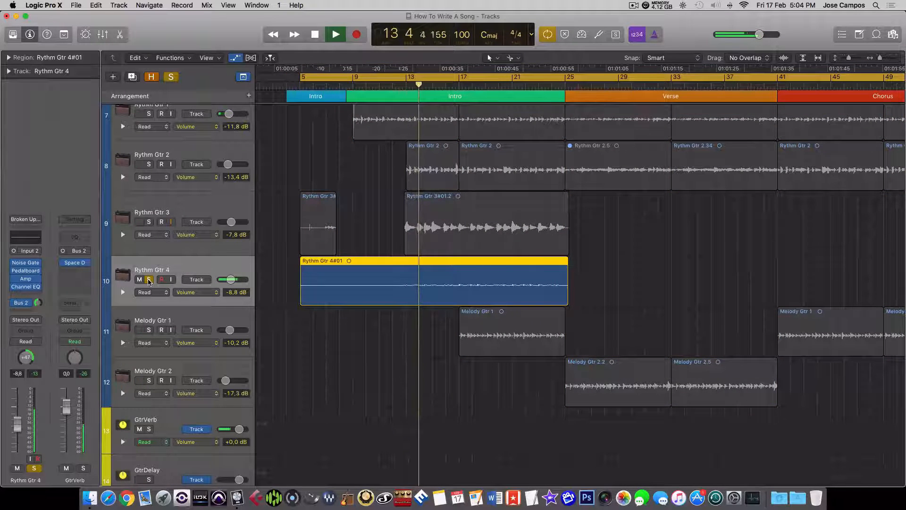
{"action": "left_click", "coordinate": [148, 280]}
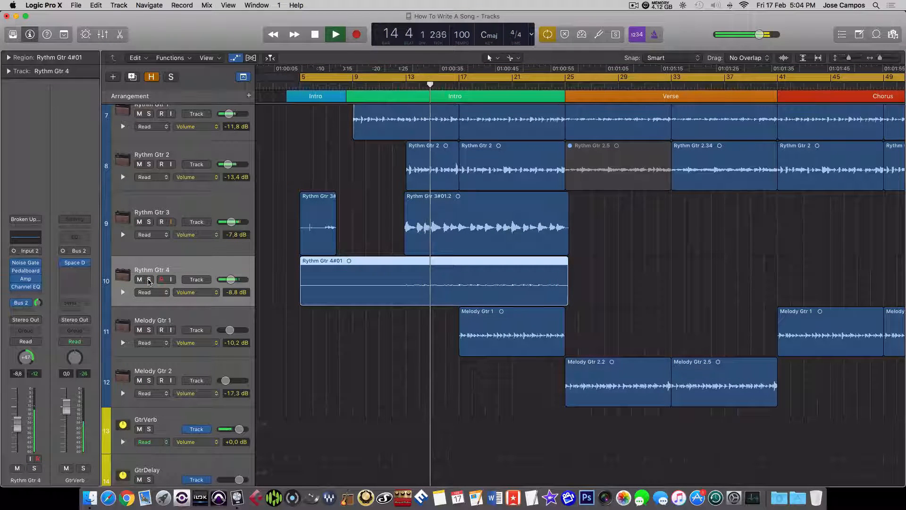
{"action": "key", "text": "space"}
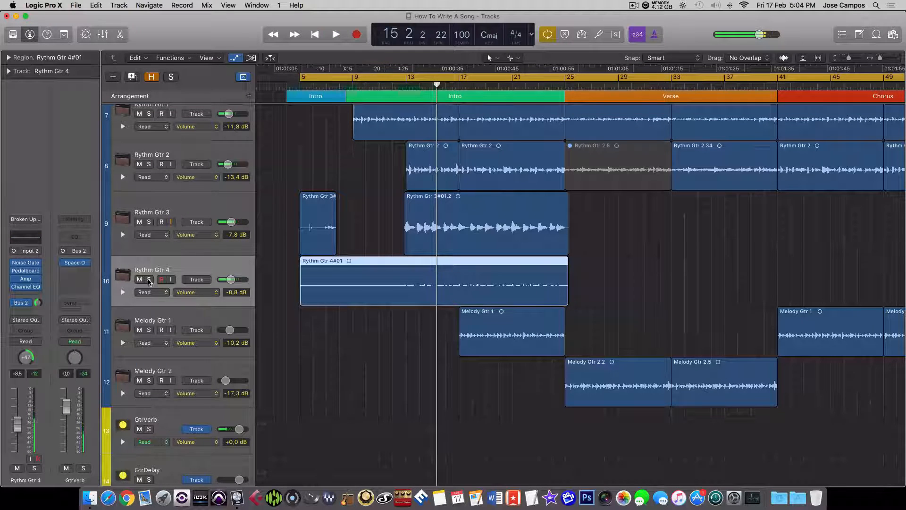
{"action": "left_click", "coordinate": [149, 279]}
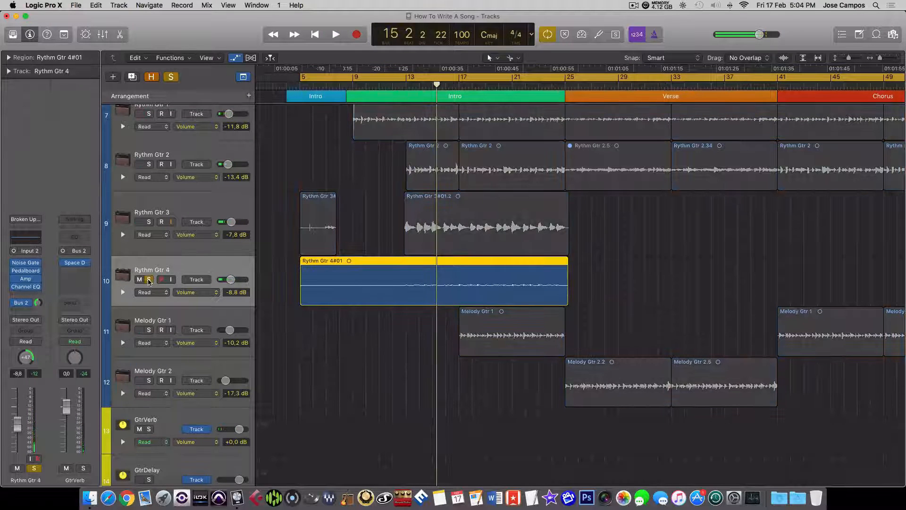
{"action": "key", "text": "shift+space"}
{"action": "key", "text": "space"}
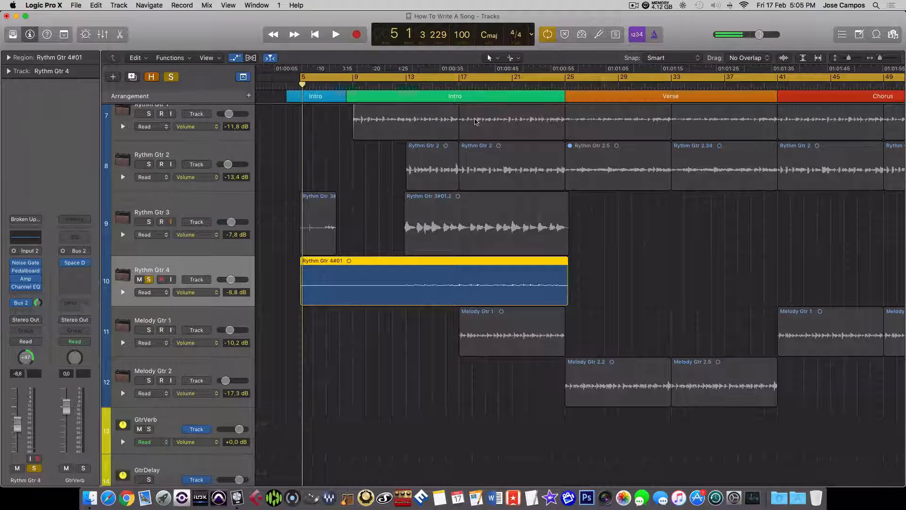
Step: Turn off the cycle range and play soloed Rythm Gtr 4 from about bar 18 with the timeline enlarged
{"action": "left_click", "coordinate": [464, 79]}
{"action": "left_click", "coordinate": [470, 84]}
{"action": "key", "text": "space"}
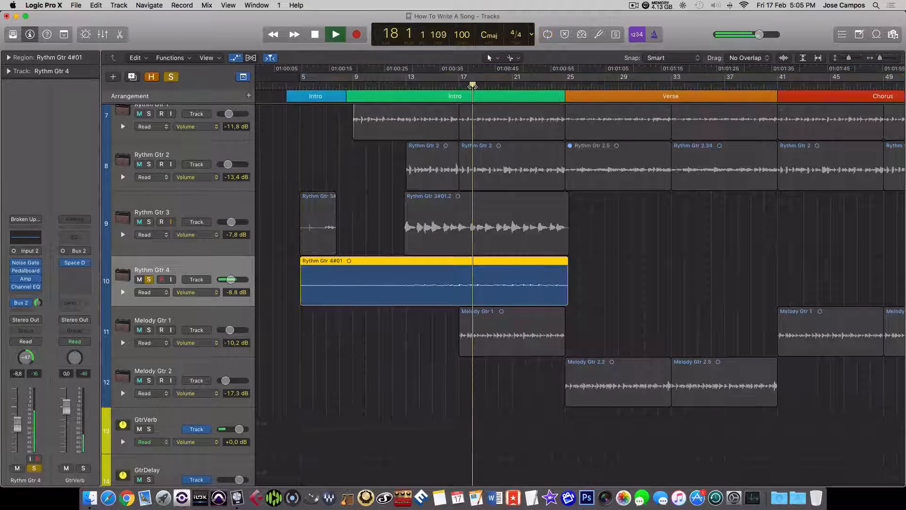
{"action": "key", "text": "super+Right"}
{"action": "key", "text": "super+Right"}
{"action": "key", "text": "super+Right"}
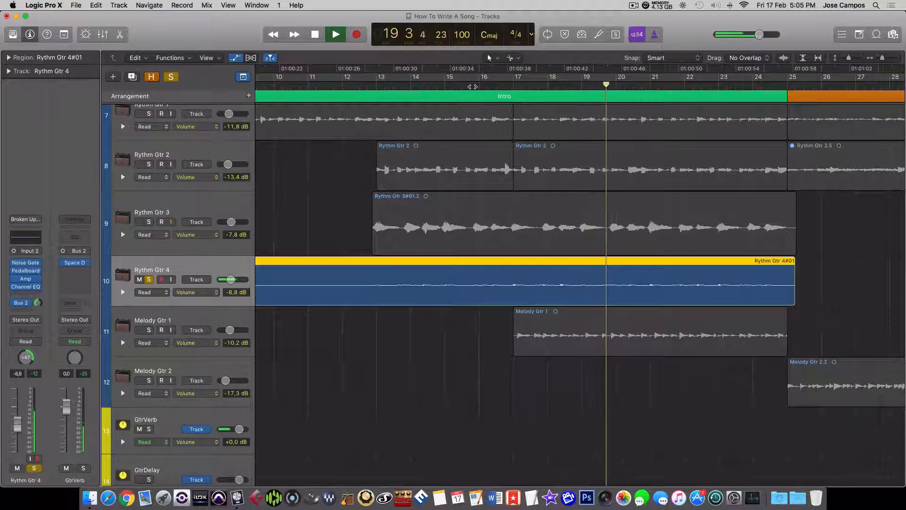
{"action": "scroll", "coordinate": [487, 202], "scroll_direction": "right", "scroll_amount": 5}
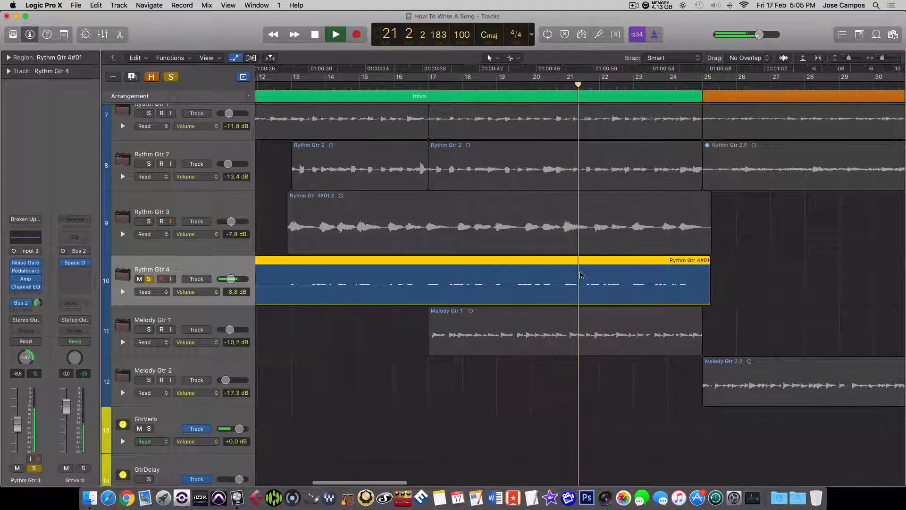
{"action": "key", "text": "space"}
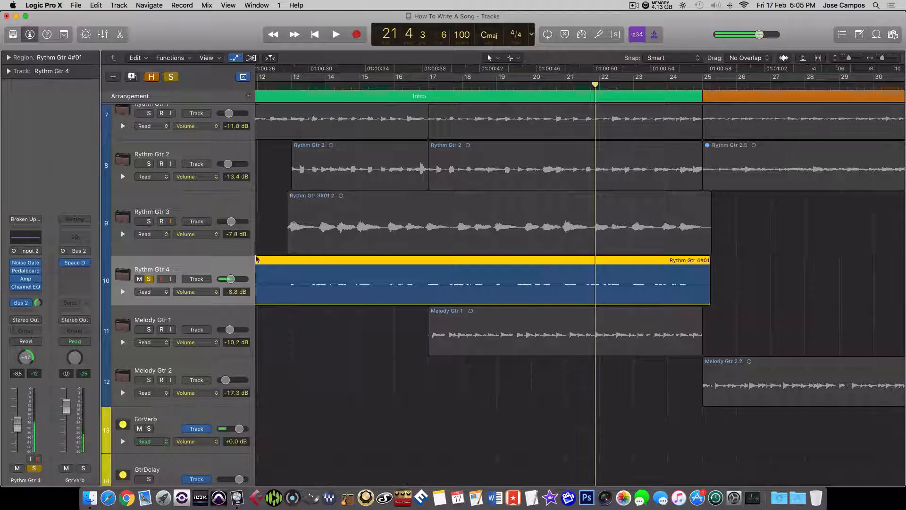
Step: Open Rythm Gtr 4's Channel EQ, turn on its analyzer, and apply a low cut just below 100 Hz
{"action": "left_click", "coordinate": [29, 238]}
{"action": "left_click_drag", "start_coordinate": [138, 44], "coordinate": [307, 126]}
{"action": "left_click", "coordinate": [208, 332]}
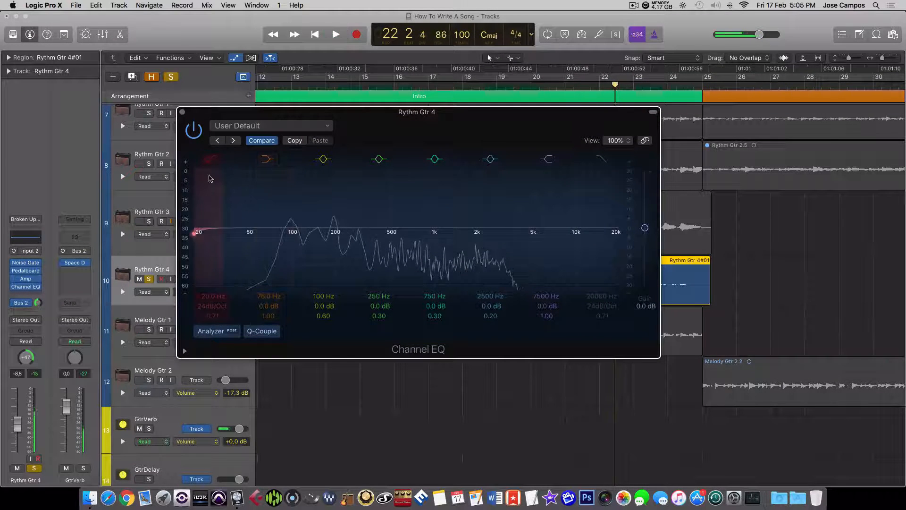
{"action": "left_click_drag", "start_coordinate": [195, 232], "coordinate": [290, 237]}
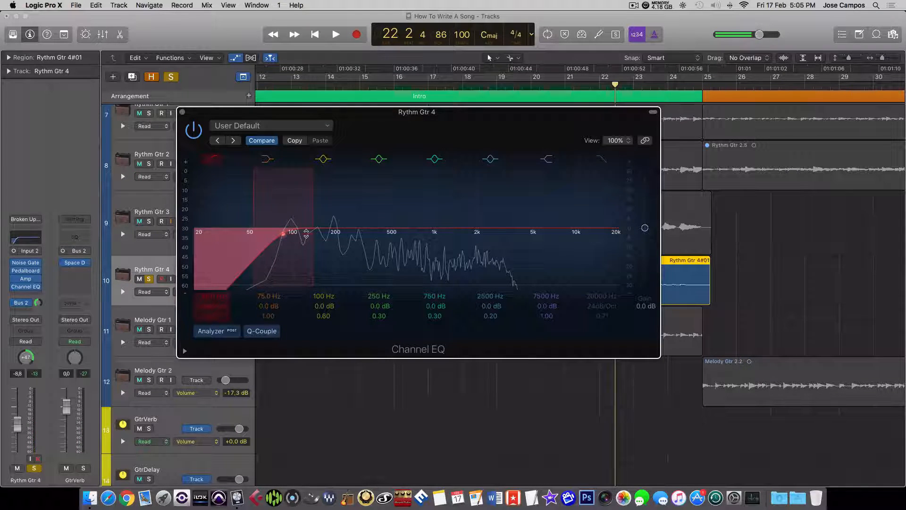
Step: Boost Rythm Gtr 4 by 4.0 dB at 2000 Hz with a Q of 0.57 during playback, and close the Channel EQ
{"action": "key", "text": "space"}
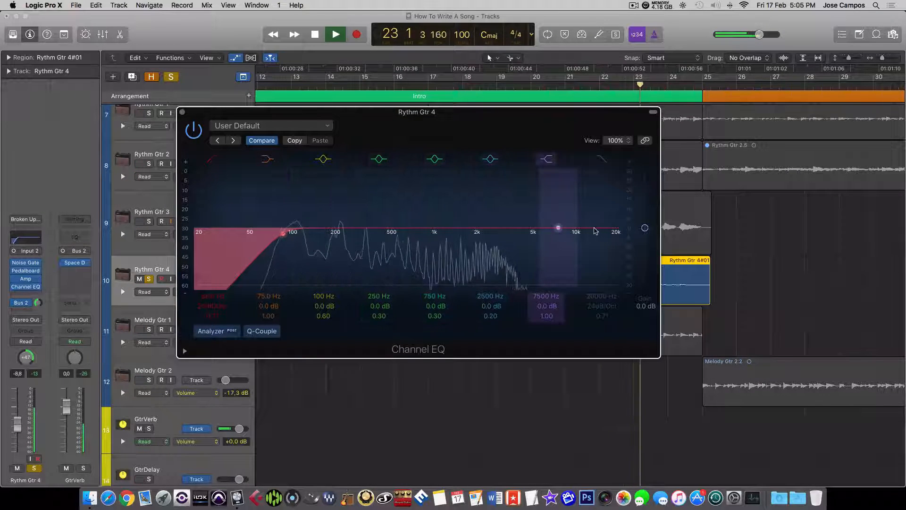
{"action": "left_click_drag", "start_coordinate": [489, 228], "coordinate": [475, 219]}
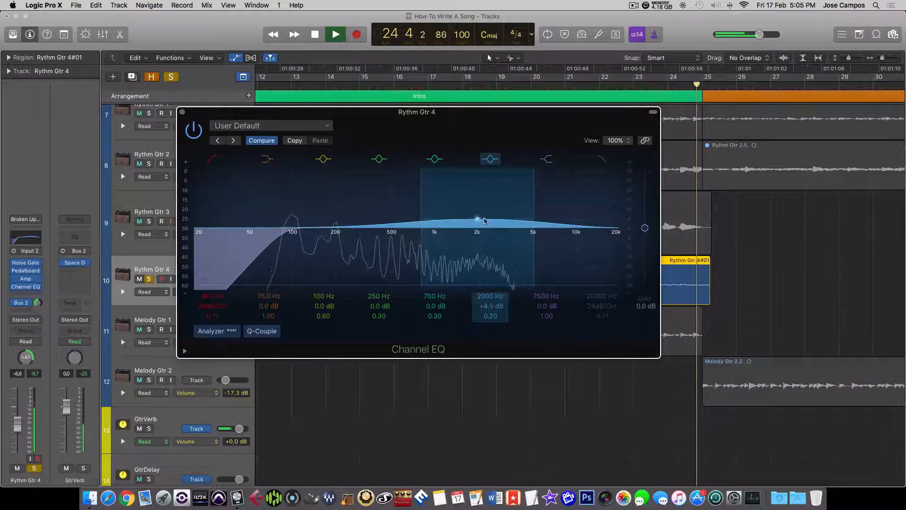
{"action": "left_click_drag", "start_coordinate": [532, 217], "coordinate": [519, 223]}
{"action": "key", "text": "space"}
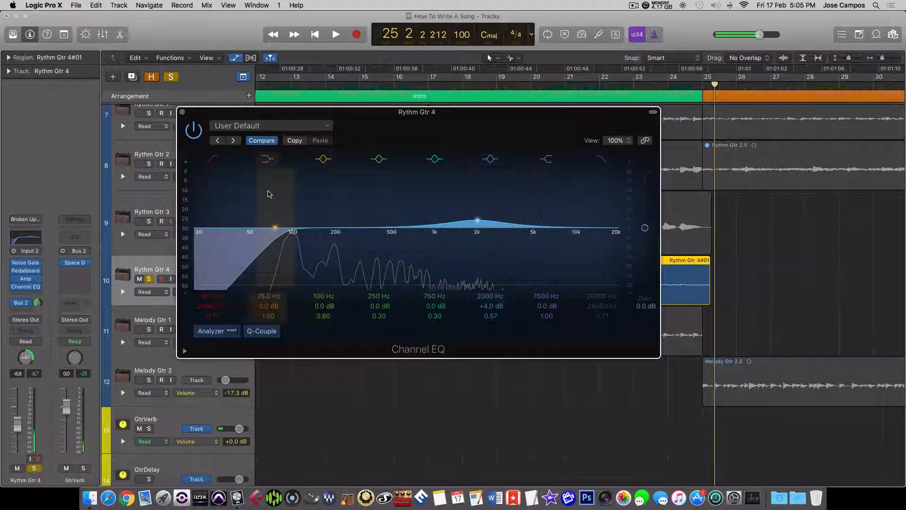
{"action": "left_click", "coordinate": [182, 113]}
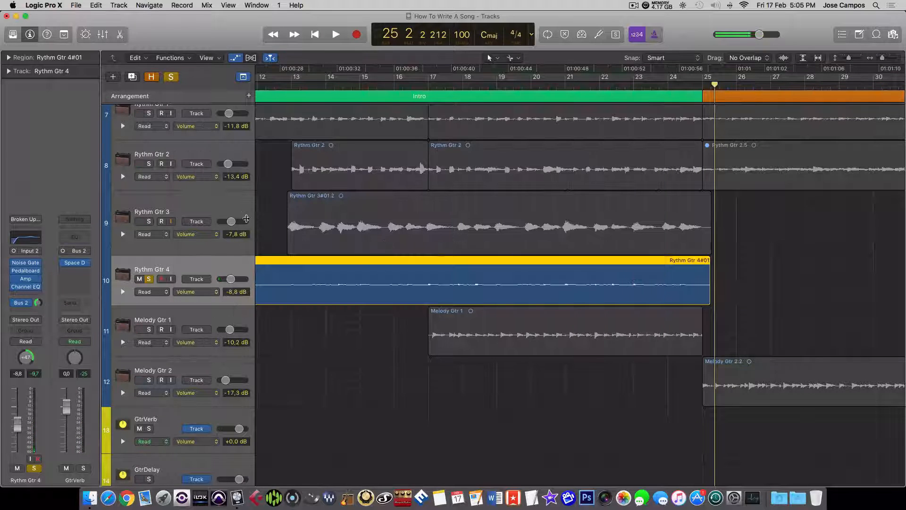
Step: Solo Rythm Gtr 3 in place of Rythm Gtr 4, select its track, and play from bar 13
{"action": "left_click", "coordinate": [149, 221]}
{"action": "left_click", "coordinate": [296, 78]}
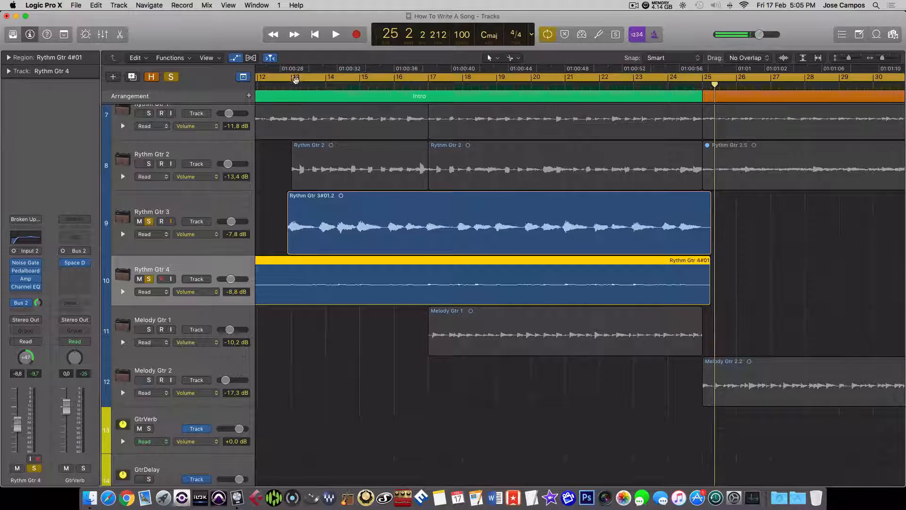
{"action": "left_click", "coordinate": [292, 86]}
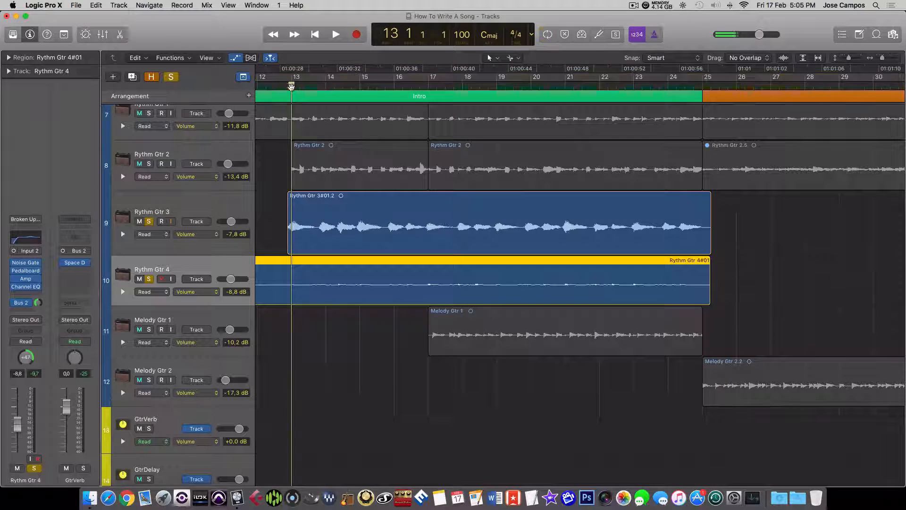
{"action": "left_click", "coordinate": [148, 279]}
{"action": "left_click", "coordinate": [156, 252]}
{"action": "key", "text": "space"}
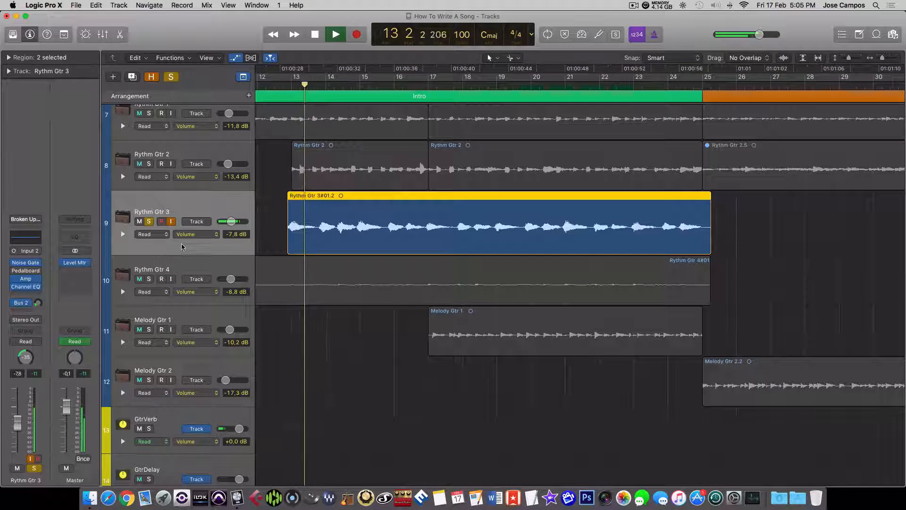
Step: Open Rythm Gtr 3's Channel EQ and apply a low cut just below 100 Hz
{"action": "left_click", "coordinate": [26, 286]}
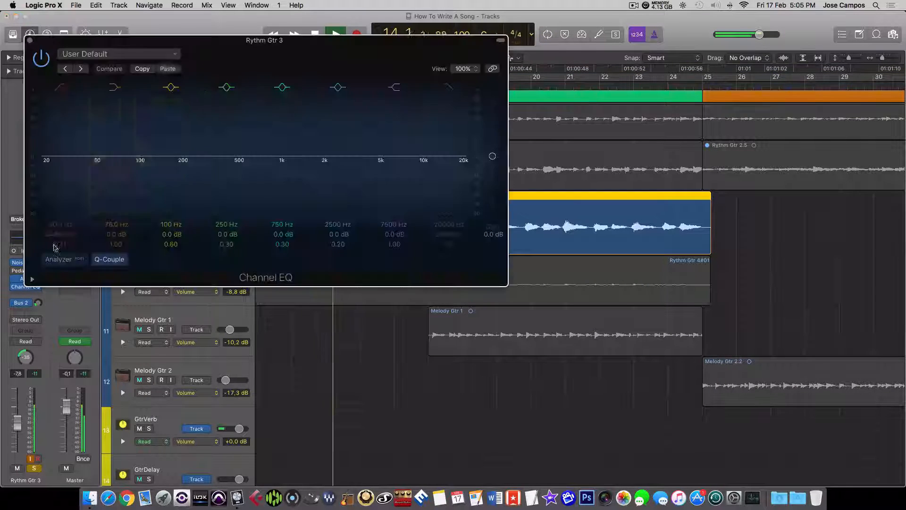
{"action": "left_click_drag", "start_coordinate": [228, 55], "coordinate": [399, 109]}
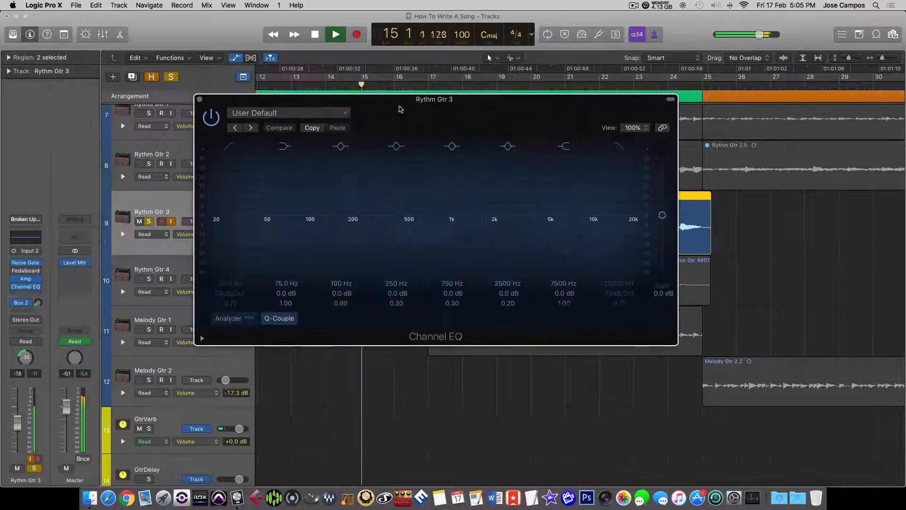
{"action": "left_click", "coordinate": [230, 147]}
{"action": "left_click_drag", "start_coordinate": [215, 216], "coordinate": [302, 220]}
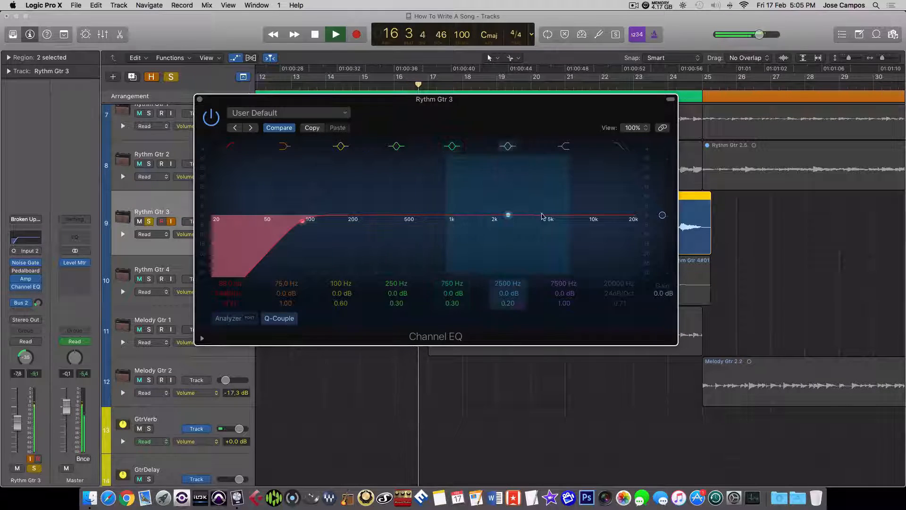
Step: Boost Rythm Gtr 3 by 2.5 dB at 4950 Hz with a Q of 0.51, close the Channel EQ, and stop playback
{"action": "left_click_drag", "start_coordinate": [542, 216], "coordinate": [596, 206]}
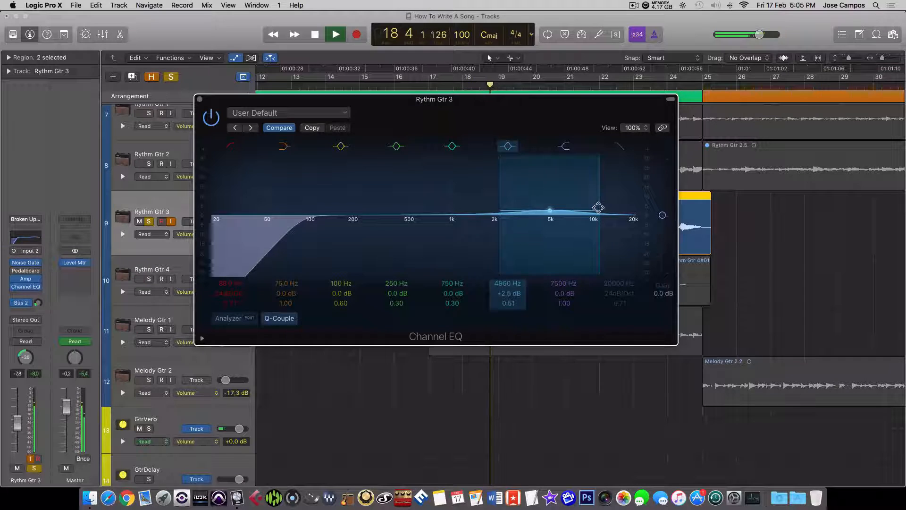
{"action": "left_click", "coordinate": [200, 99]}
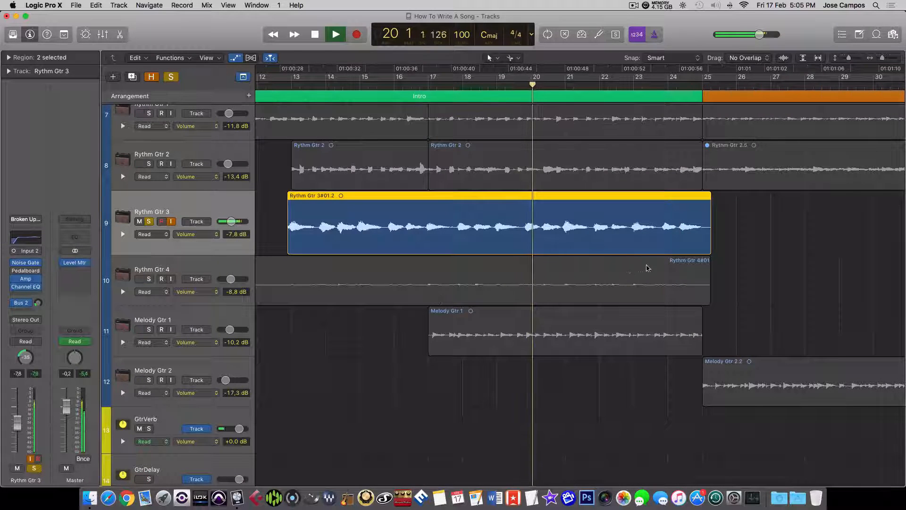
{"action": "key", "text": "space"}
Step: Play the end of the Rythm Gtr 3 region from bar 24 and trim its end back to bar 25
{"action": "scroll", "coordinate": [674, 266], "scroll_direction": "up", "scroll_amount": 6, "text": "alt"}
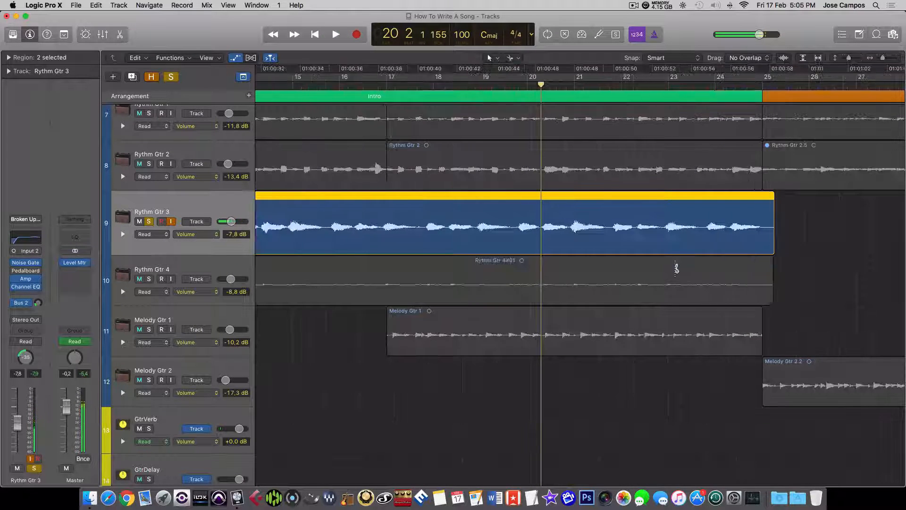
{"action": "scroll", "coordinate": [675, 267], "scroll_direction": "right", "scroll_amount": 5}
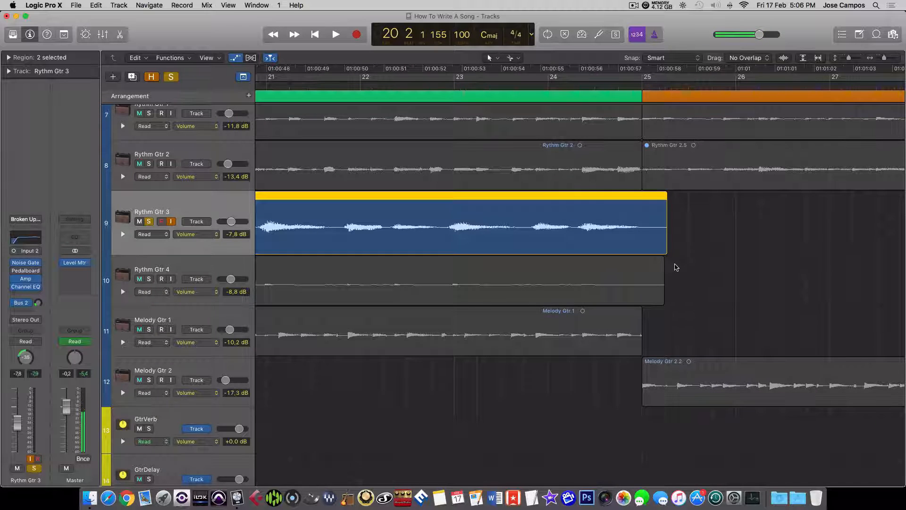
{"action": "scroll", "coordinate": [665, 257], "scroll_direction": "up", "scroll_amount": 1}
{"action": "scroll", "coordinate": [673, 250], "scroll_direction": "left", "scroll_amount": 1}
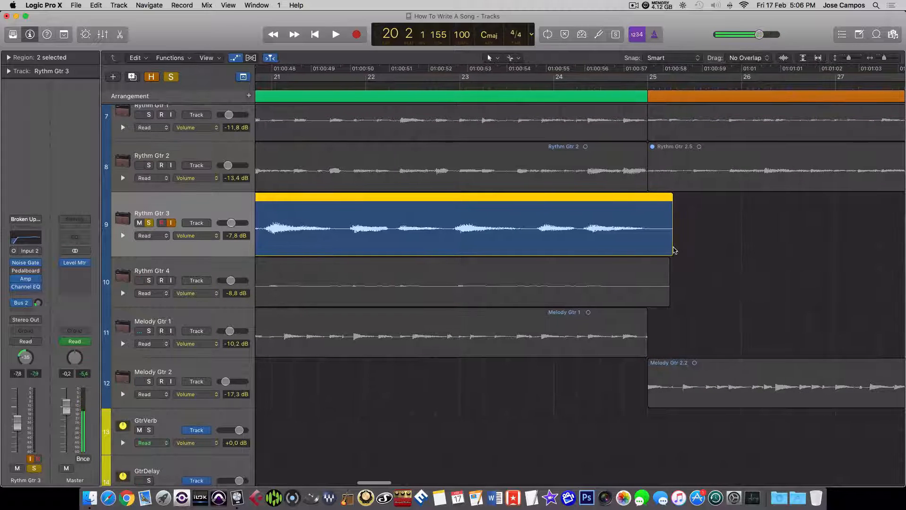
{"action": "scroll", "coordinate": [679, 250], "scroll_direction": "right", "scroll_amount": 1}
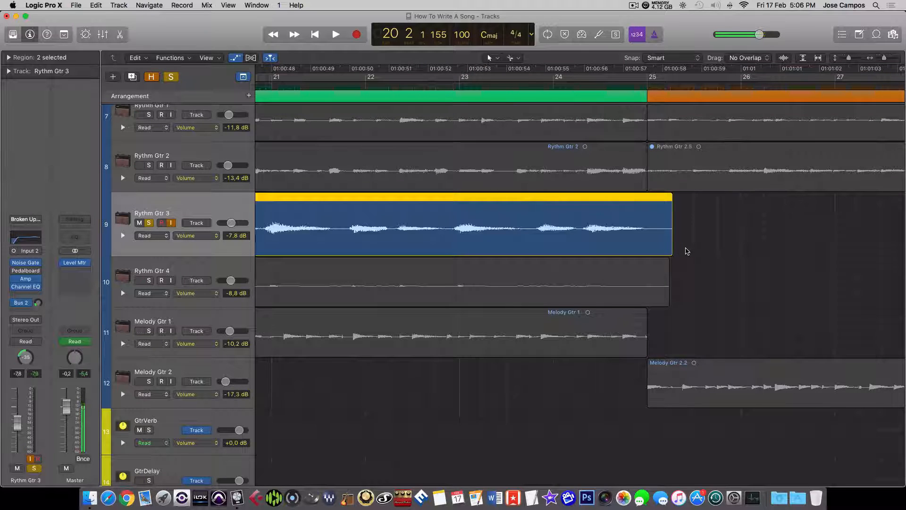
{"action": "scroll", "coordinate": [687, 251], "scroll_direction": "right", "scroll_amount": 2}
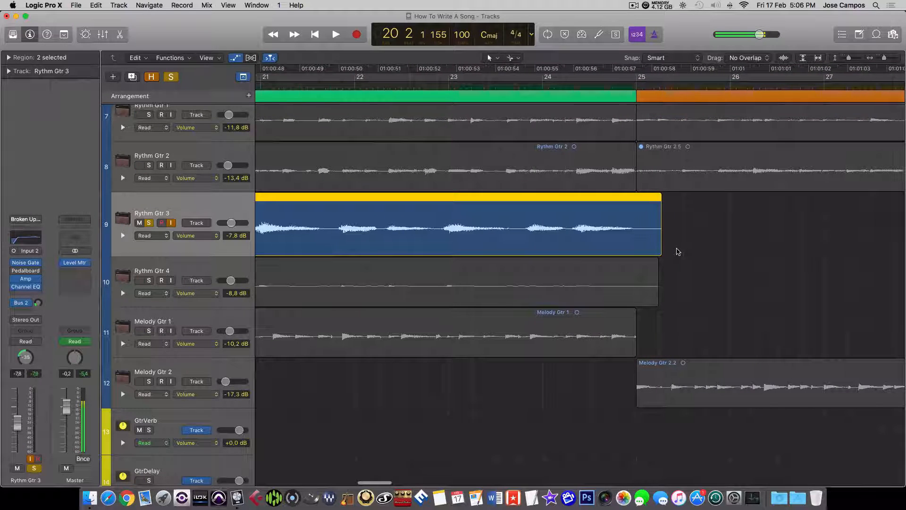
{"action": "left_click", "coordinate": [600, 86]}
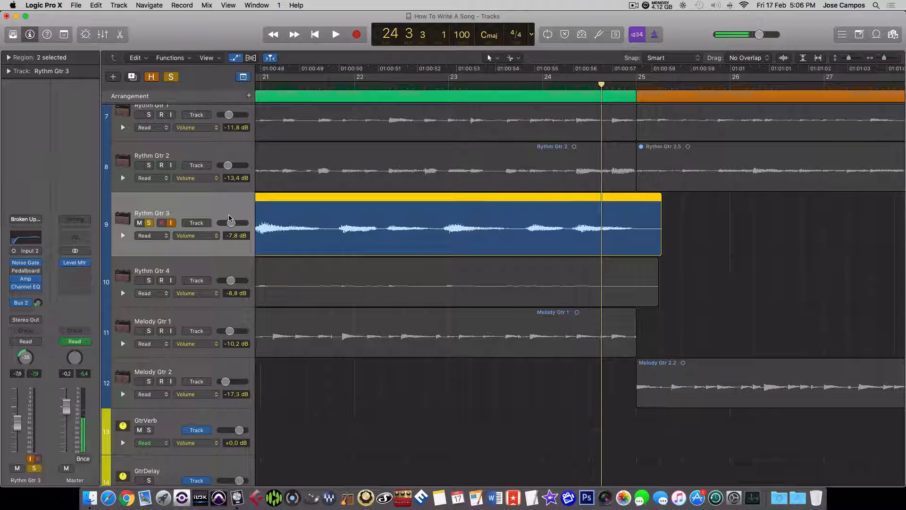
{"action": "key", "text": "space"}
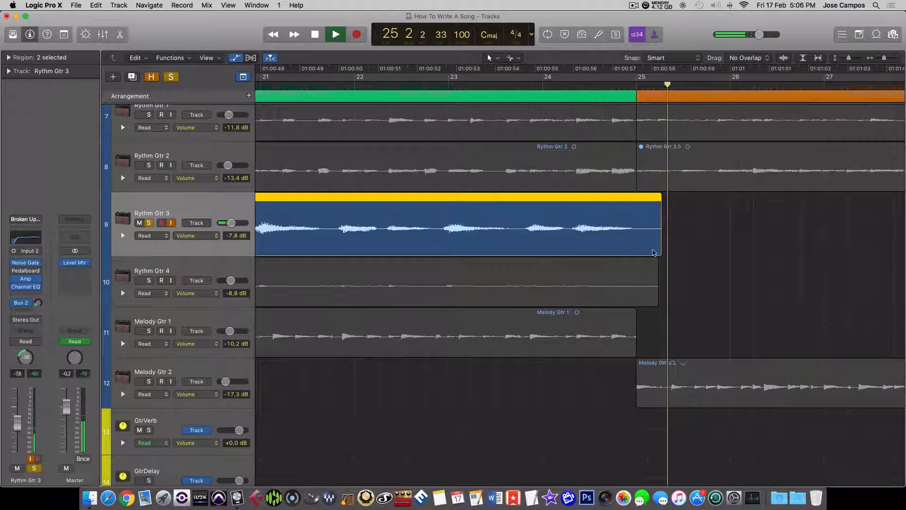
{"action": "key", "text": "space"}
{"action": "left_click_drag", "start_coordinate": [660, 249], "coordinate": [634, 250]}
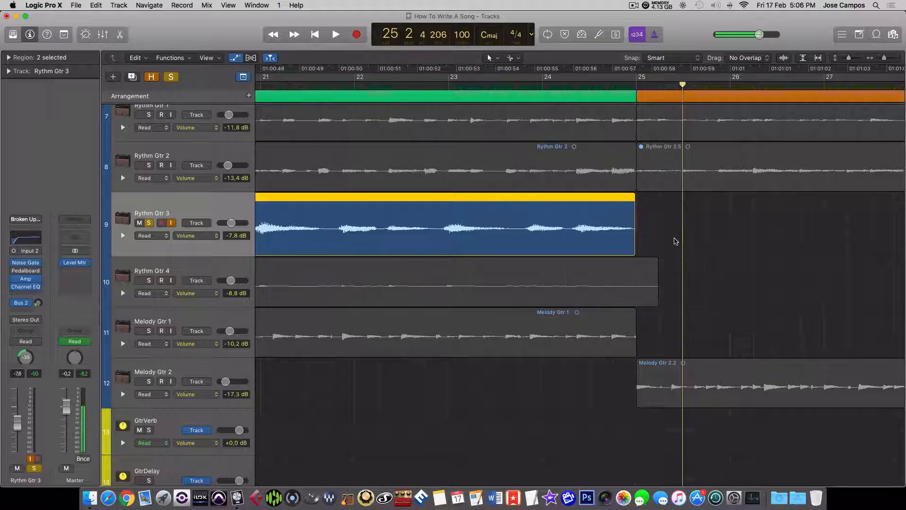
Step: Add a short fade-out to the end of the Rythm Gtr 3 region with the Fade tool, and play the ending
{"action": "key", "text": "t"}
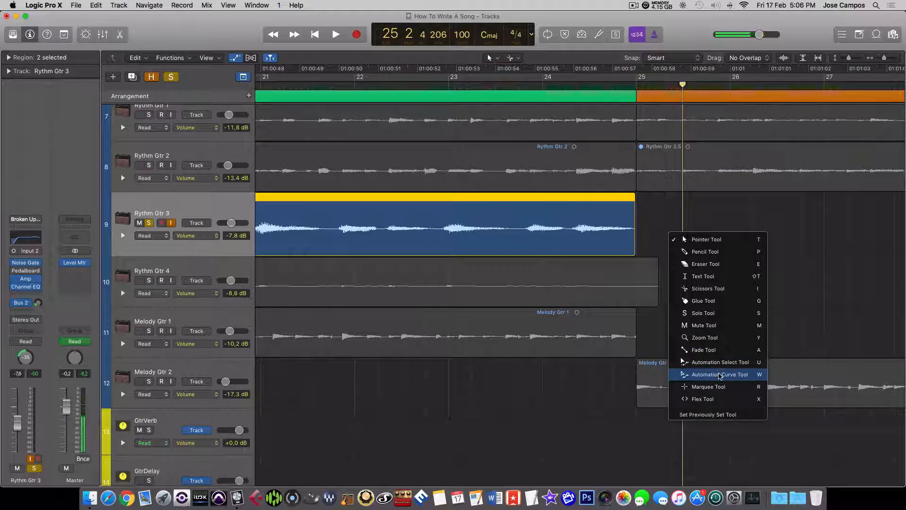
{"action": "left_click", "coordinate": [712, 349]}
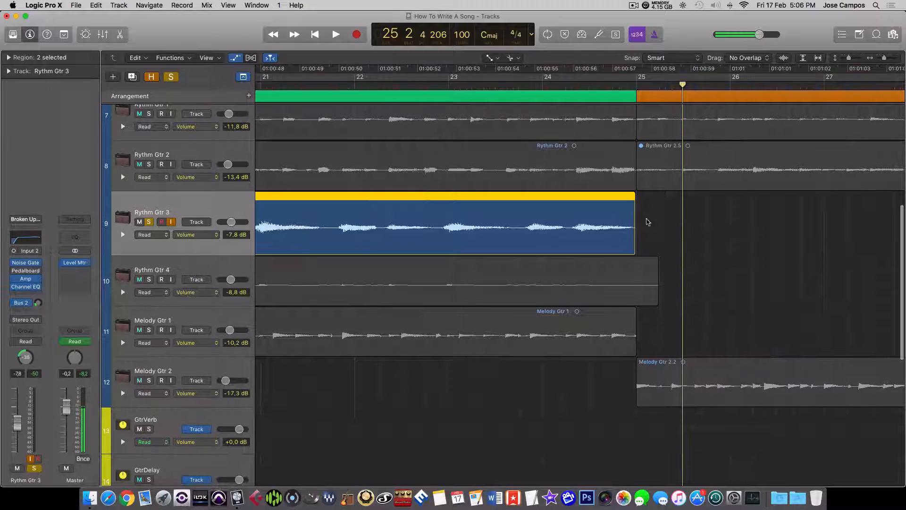
{"action": "left_click", "coordinate": [627, 208]}
{"action": "left_click_drag", "start_coordinate": [620, 209], "coordinate": [621, 210]}
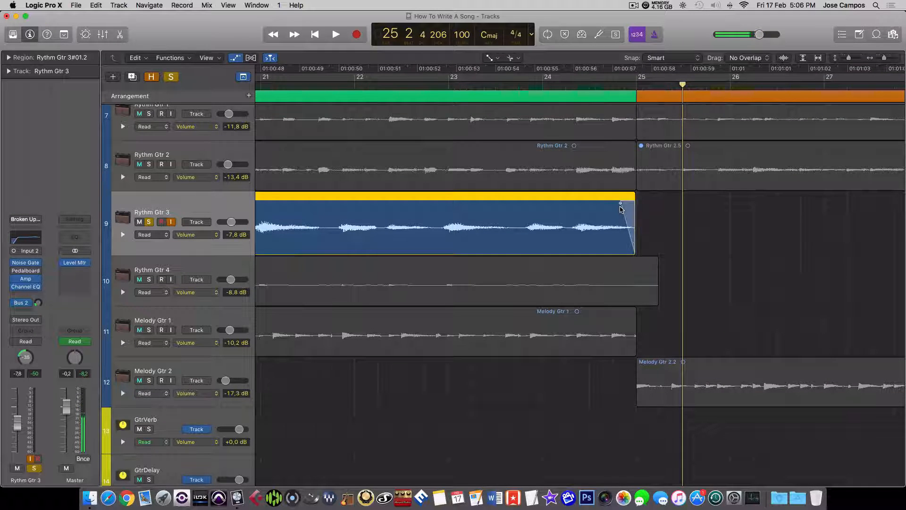
{"action": "left_click", "coordinate": [573, 86]}
{"action": "key", "text": "space"}
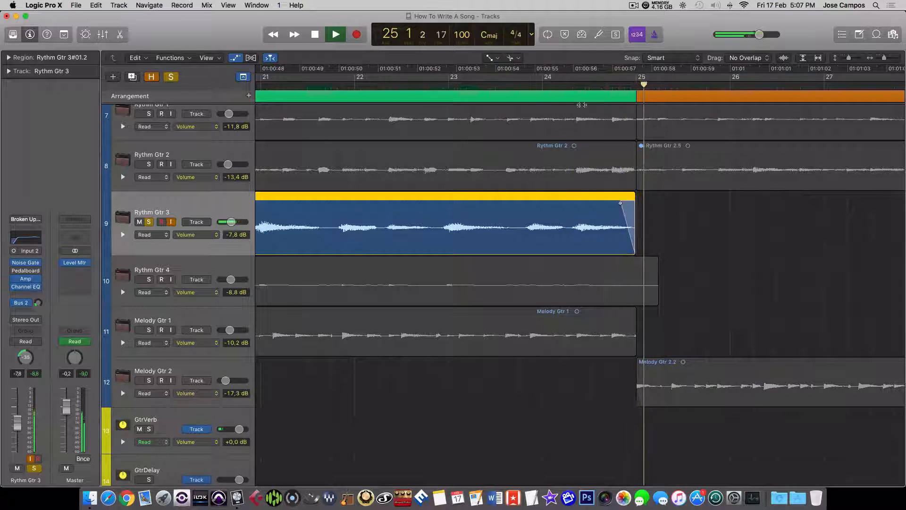
{"action": "key", "text": "space"}
Step: Lengthen Rythm Gtr 3's fade-out so it starts about halfway through bar 24, and play it from just before bar 24
{"action": "left_click_drag", "start_coordinate": [607, 203], "coordinate": [595, 202]}
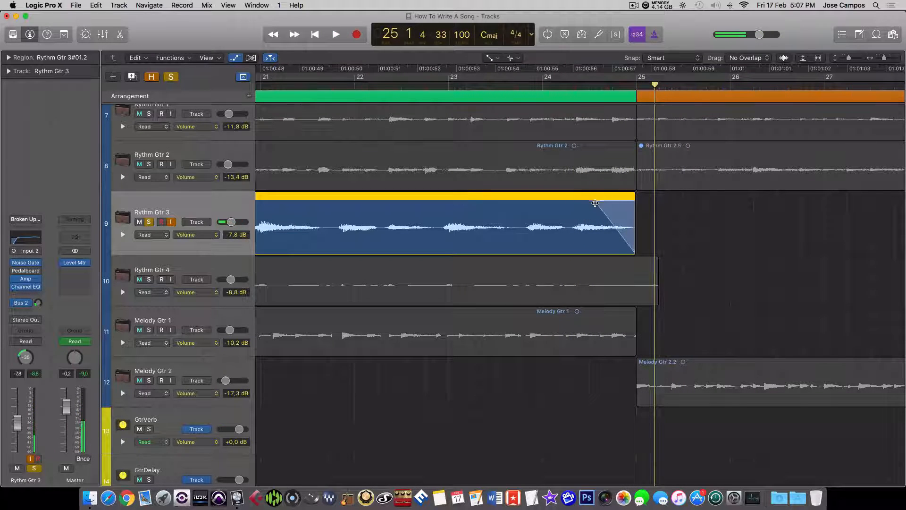
{"action": "left_click", "coordinate": [546, 86]}
{"action": "key", "text": "space"}
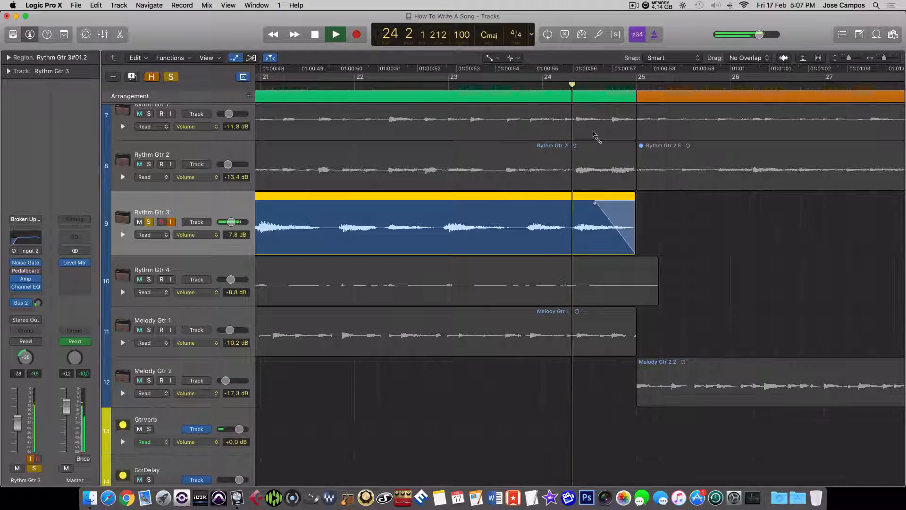
{"action": "scroll", "coordinate": [645, 160], "scroll_direction": "left", "scroll_amount": 1}
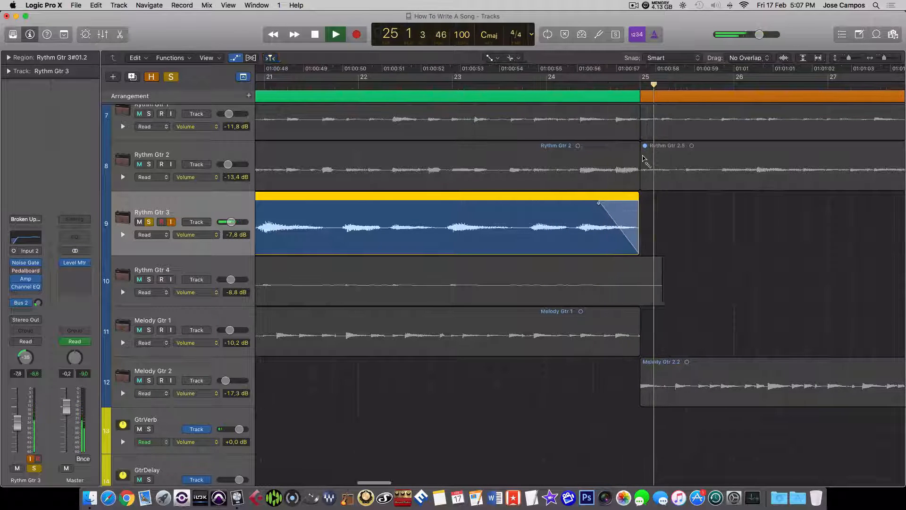
{"action": "key", "text": "space"}
{"action": "scroll", "coordinate": [685, 236], "scroll_direction": "up", "scroll_amount": 1}
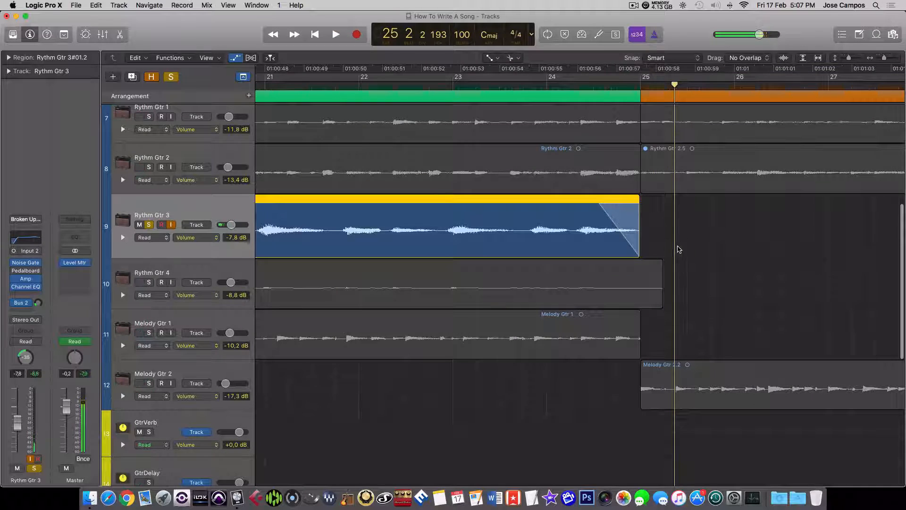
Step: Solo Rythm Gtr 4 in place of Rythm Gtr 3 and play its ending from about bar 24
{"action": "left_click", "coordinate": [342, 278]}
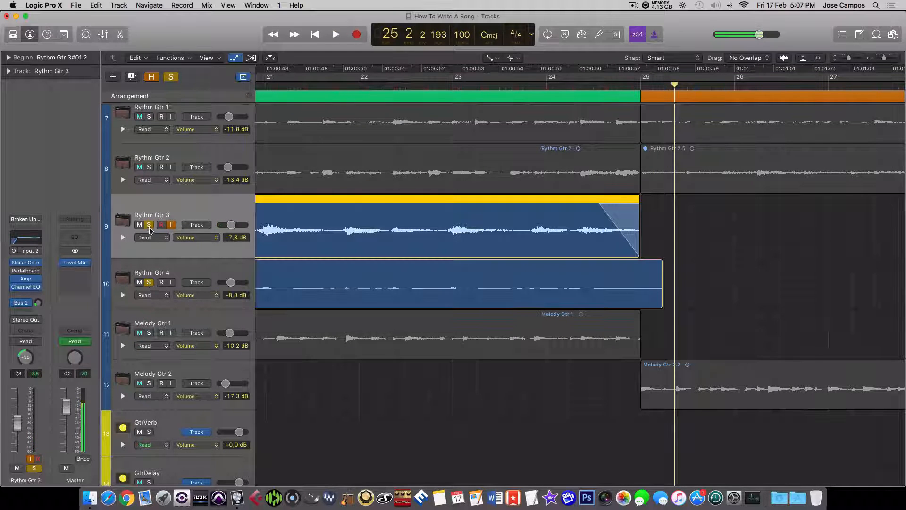
{"action": "key", "text": "space"}
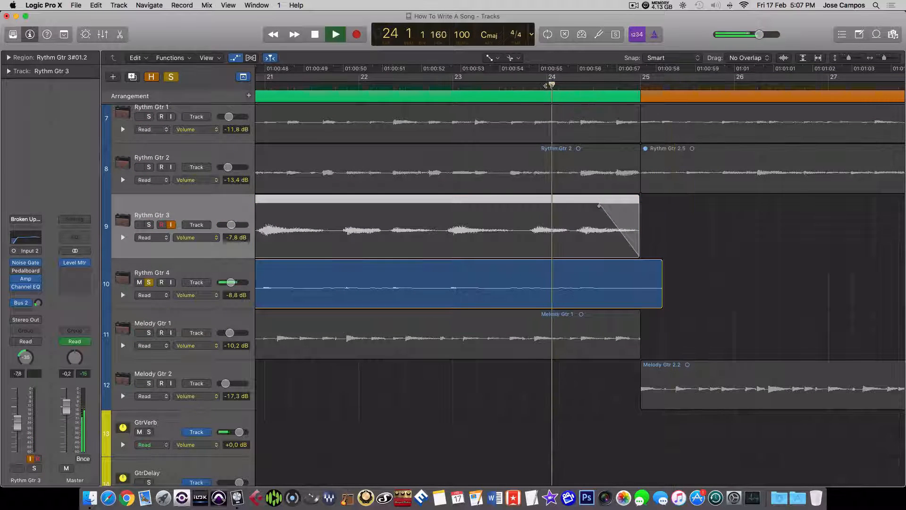
{"action": "key", "text": "space"}
Step: Trim the end of the Rythm Gtr 4 region back to bar 25 with the Pointer tool
{"action": "left_click", "coordinate": [658, 295]}
{"action": "left_click_drag", "start_coordinate": [658, 296], "coordinate": [649, 296]}
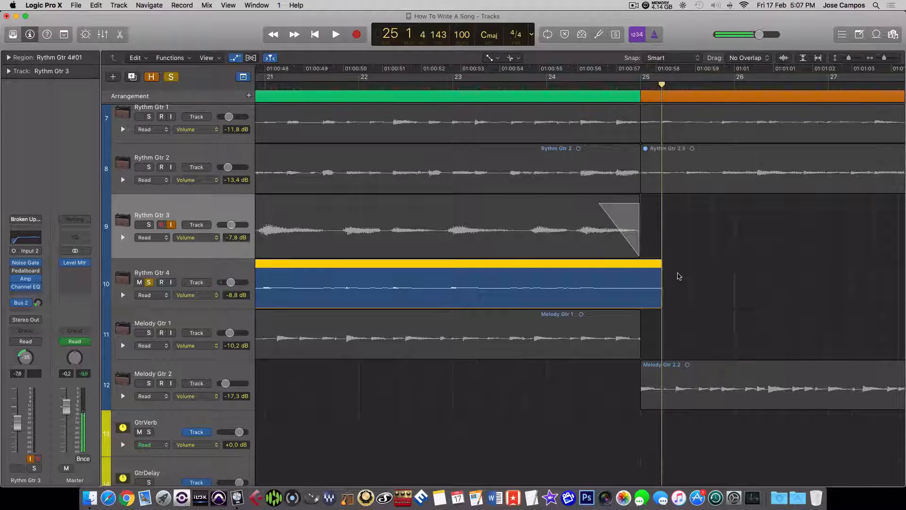
{"action": "key", "text": "t"}
{"action": "key", "text": "t"}
{"action": "left_click_drag", "start_coordinate": [662, 301], "coordinate": [638, 301]}
Step: Add a fade-out to the end of the Rythm Gtr 4 region with the Fade tool, starting past the middle of bar 24
{"action": "key", "text": "t"}
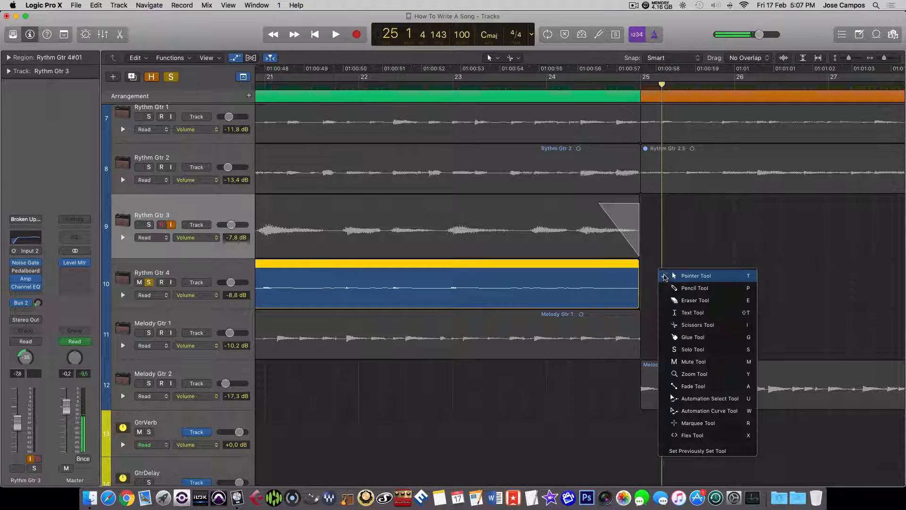
{"action": "left_click", "coordinate": [699, 386]}
{"action": "left_click_drag", "start_coordinate": [646, 280], "coordinate": [608, 271]}
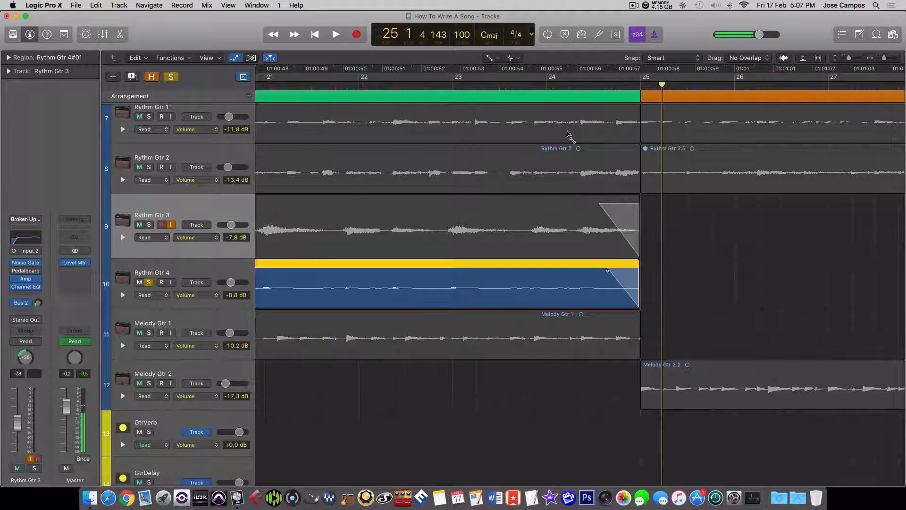
Step: Solo Rythm Gtr 3 alongside Rythm Gtr 4 and play both faded endings from bar 24
{"action": "left_click", "coordinate": [150, 225]}
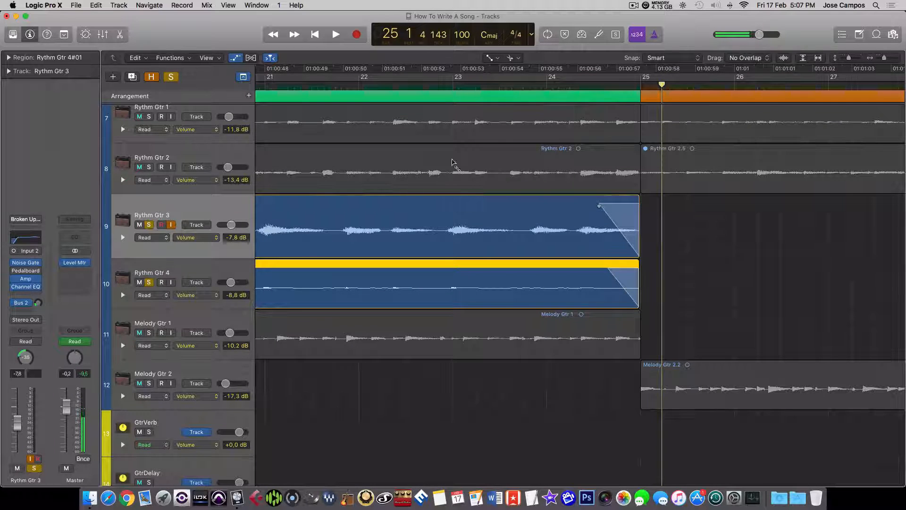
{"action": "left_click", "coordinate": [552, 91]}
{"action": "key", "text": "space"}
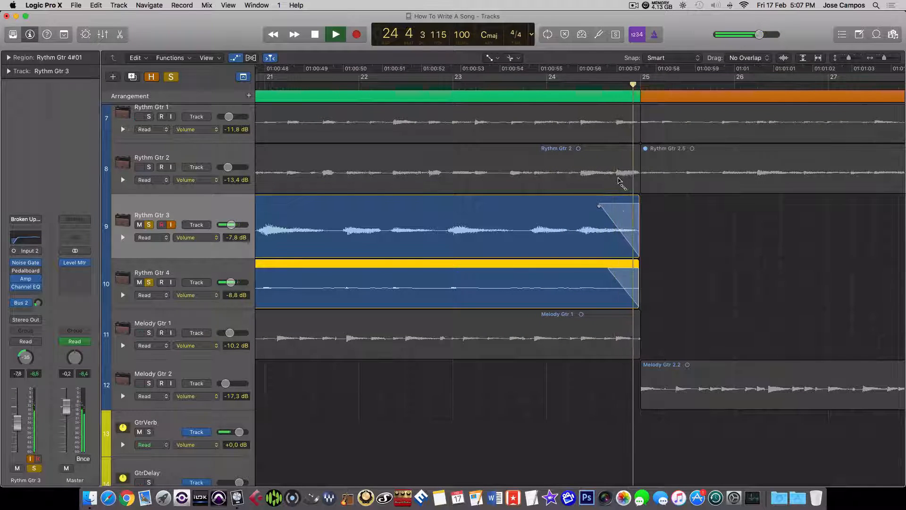
{"action": "key", "text": "space"}
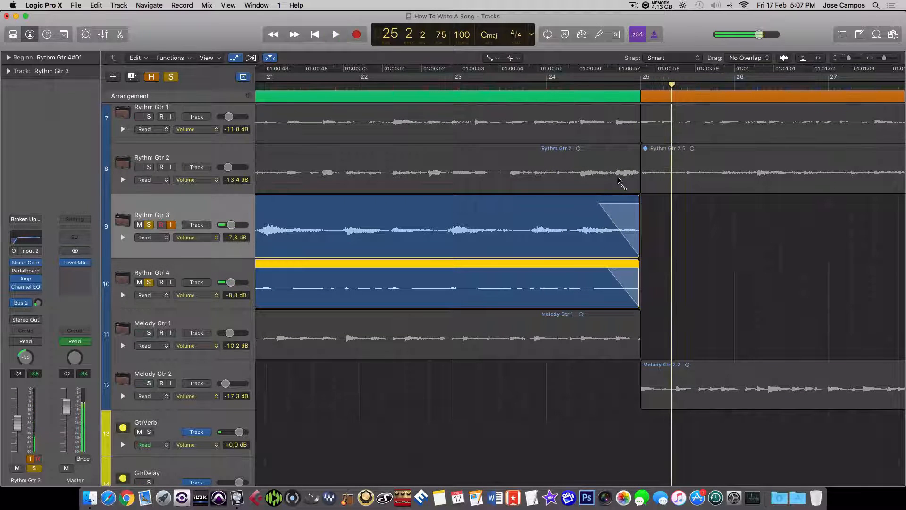
Step: Solo Melody Gtr 1 in place of Rythm Gtr 3 and Rythm Gtr 4, and play its ending from the middle of bar 24
{"action": "mouse_move", "coordinate": [199, 227]}
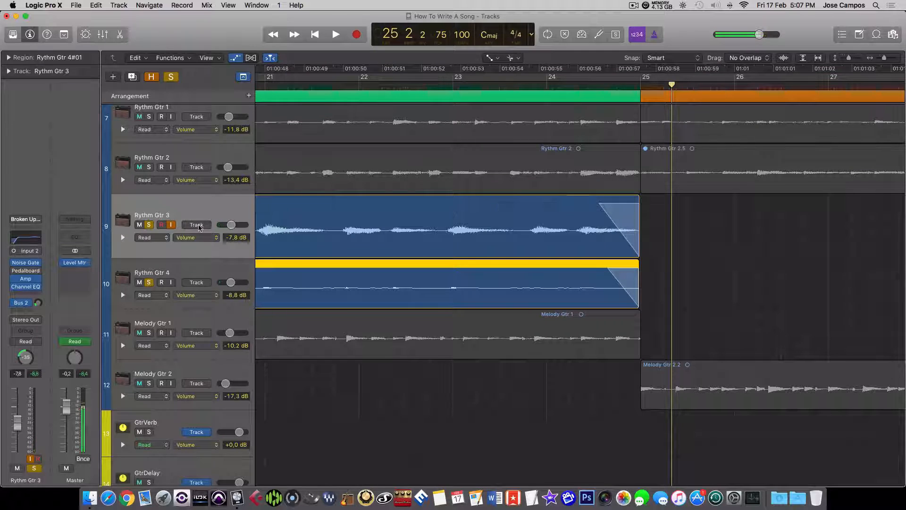
{"action": "left_click", "coordinate": [147, 282]}
{"action": "left_click", "coordinate": [149, 333]}
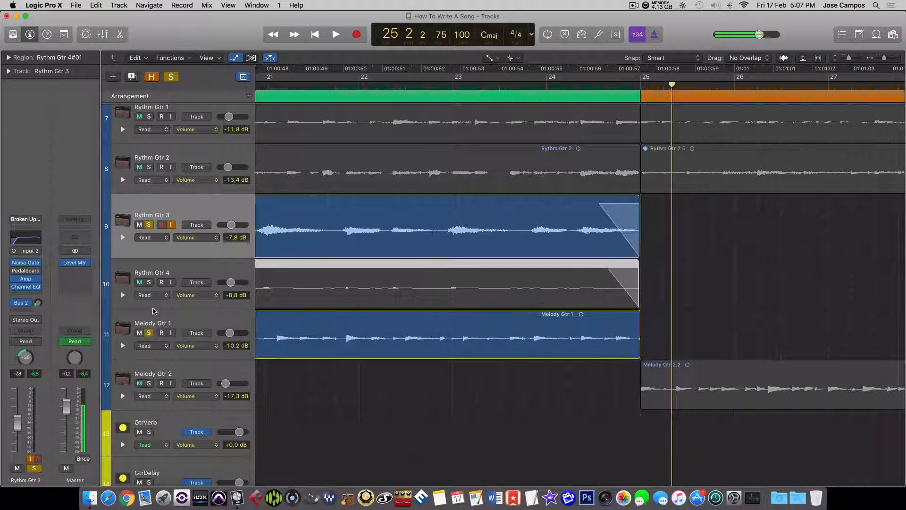
{"action": "left_click", "coordinate": [149, 226]}
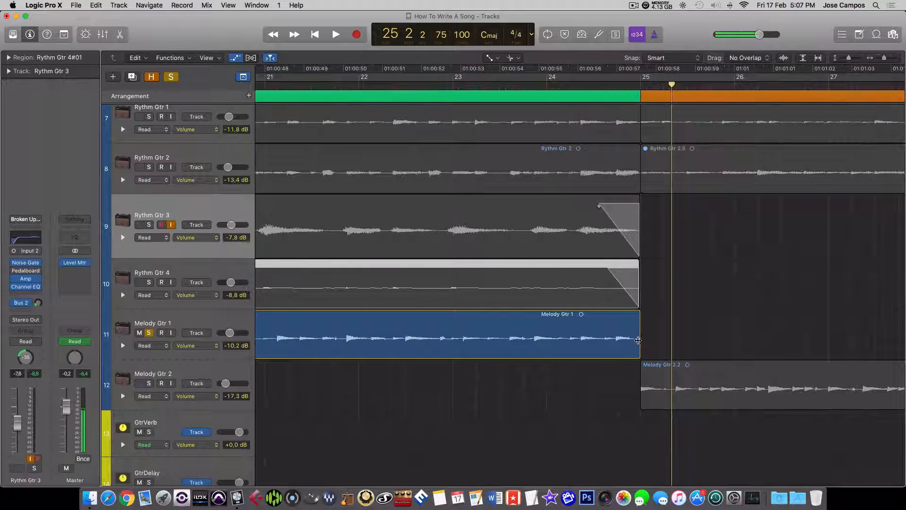
{"action": "left_click", "coordinate": [587, 85]}
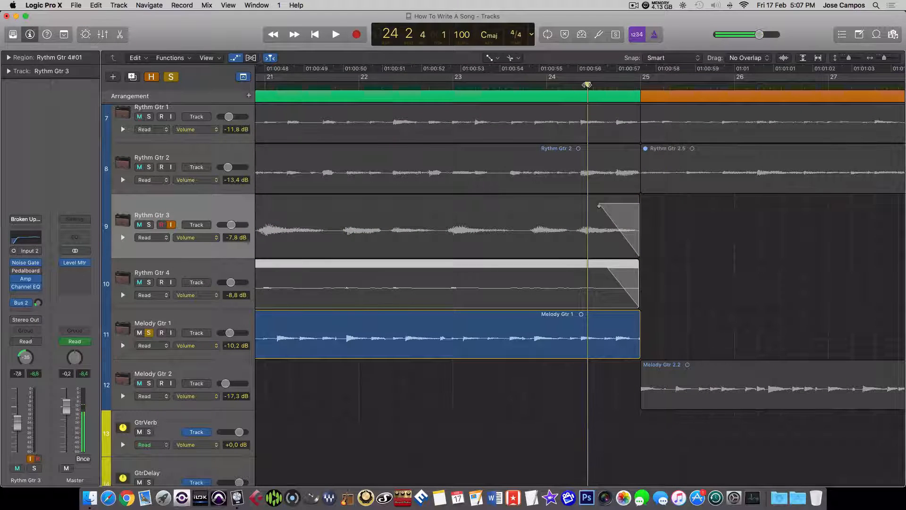
{"action": "key", "text": "space"}
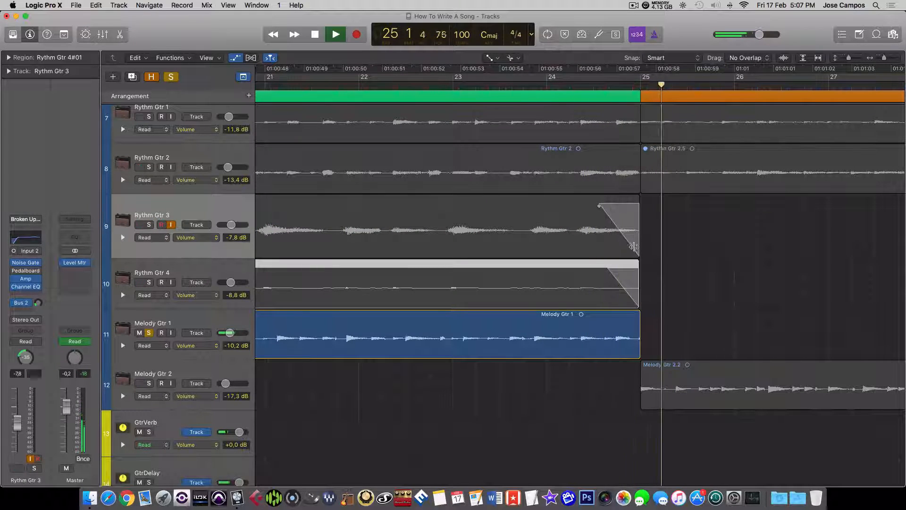
{"action": "key", "text": "space"}
Step: Trim the end of the Melody Gtr 1 region to just before bar 25 with the Pointer tool
{"action": "scroll", "coordinate": [640, 330], "scroll_direction": "up", "scroll_amount": 5}
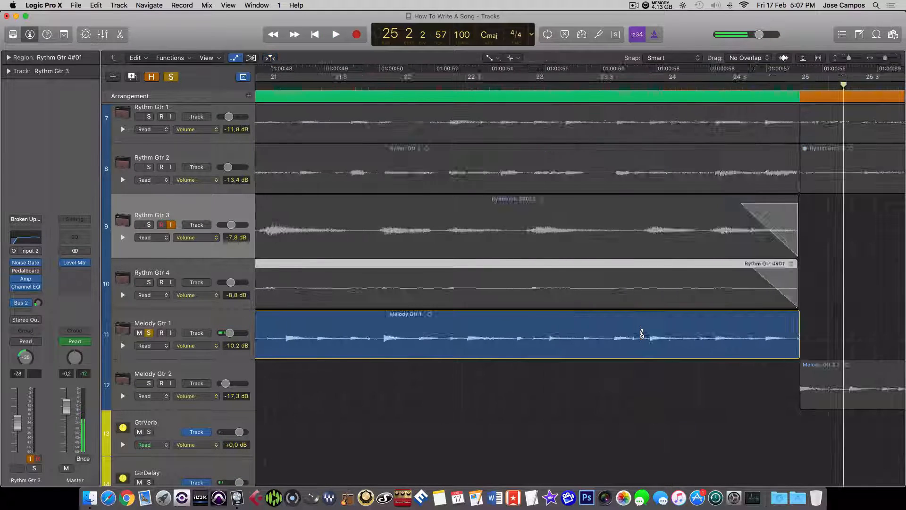
{"action": "scroll", "coordinate": [640, 333], "scroll_direction": "right", "scroll_amount": 10}
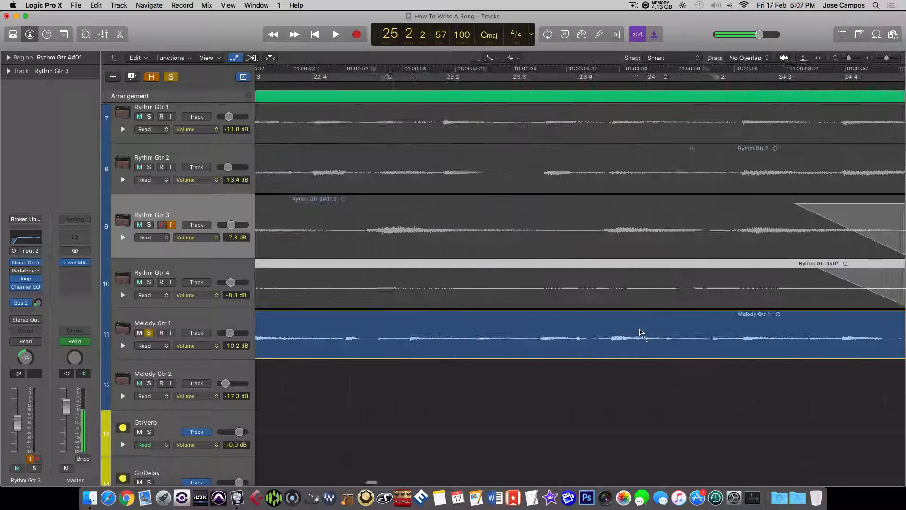
{"action": "scroll", "coordinate": [640, 332], "scroll_direction": "right", "scroll_amount": 2}
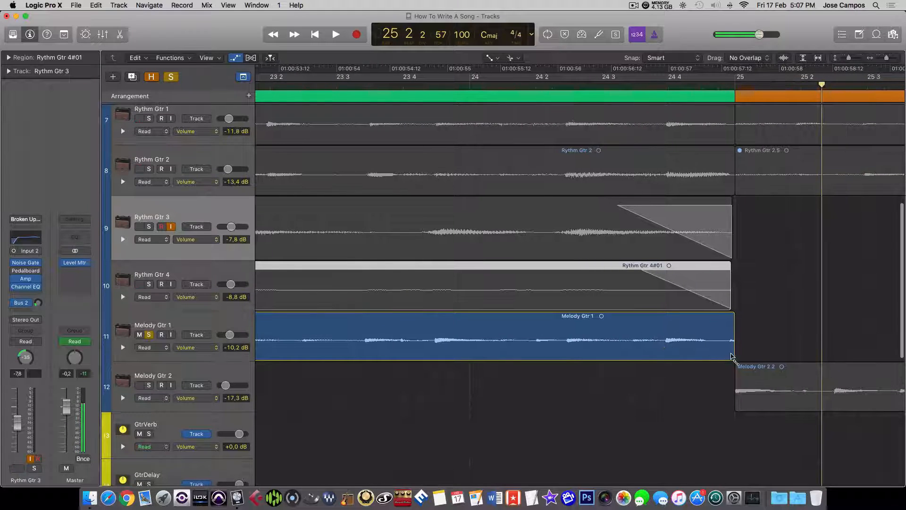
{"action": "key", "text": "t"}
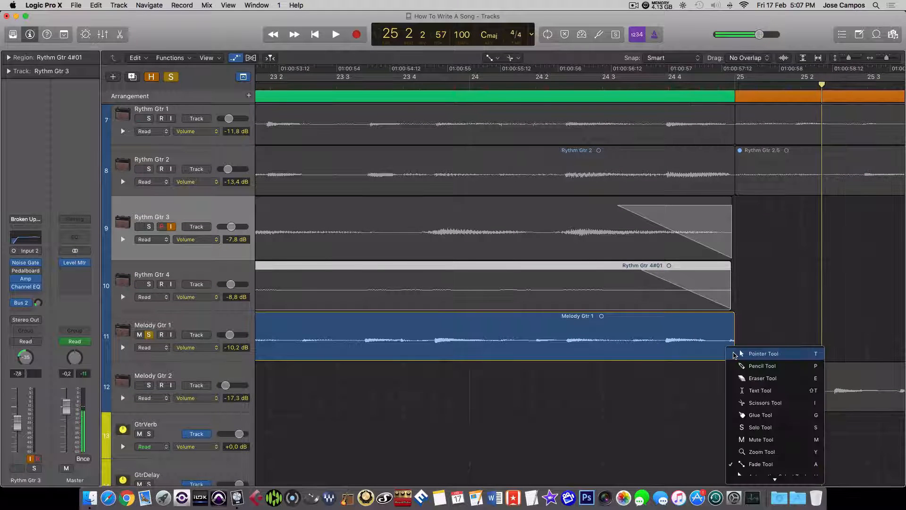
{"action": "key", "text": "t"}
{"action": "left_click_drag", "start_coordinate": [732, 355], "coordinate": [732, 354]}
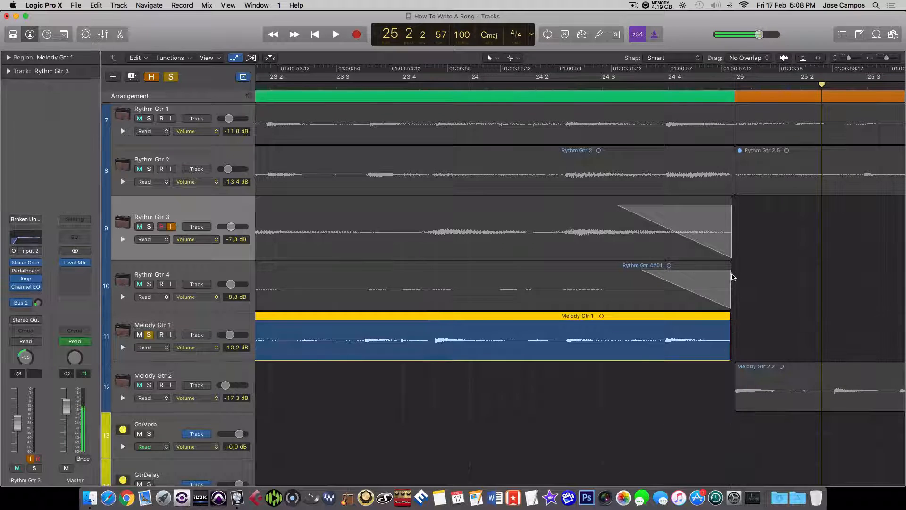
Step: Add a fade-out to the end of the Melody Gtr 1 region with the Fade tool, starting around beat 4 of bar 24
{"action": "key", "text": "t"}
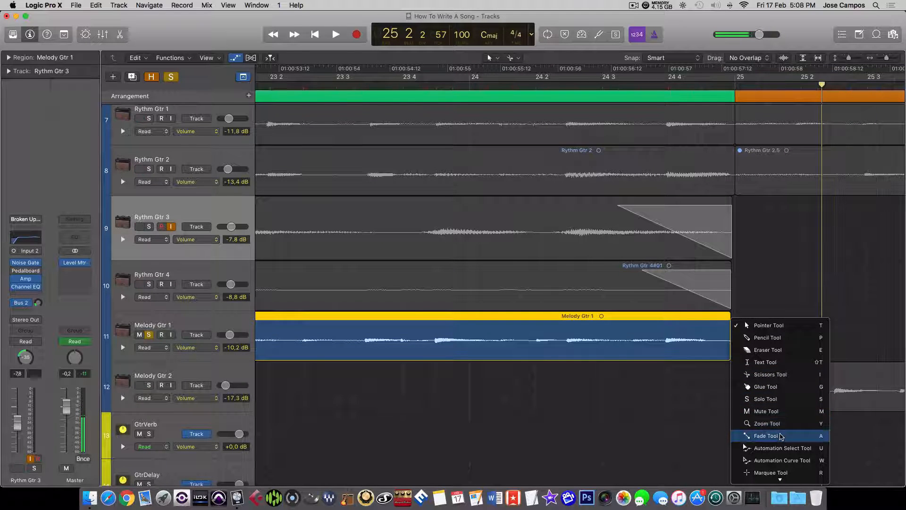
{"action": "left_click", "coordinate": [773, 436]}
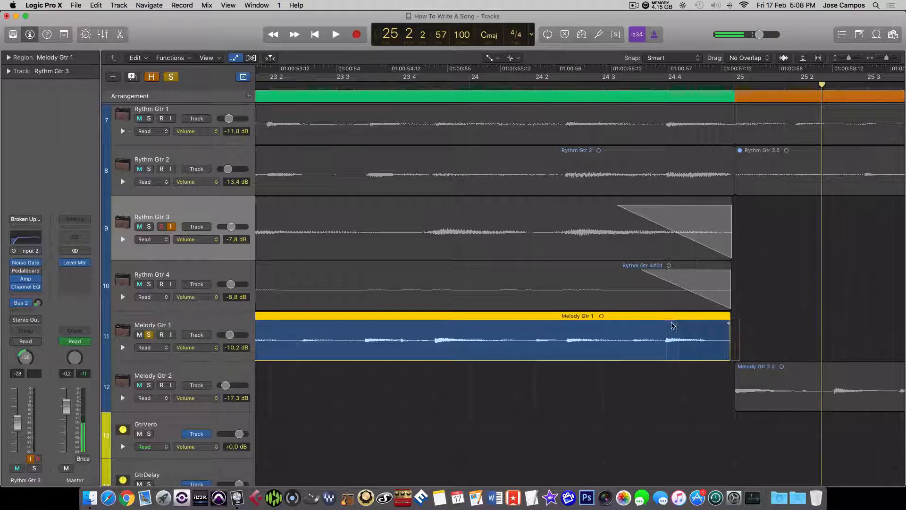
{"action": "left_click_drag", "start_coordinate": [673, 326], "coordinate": [730, 347]}
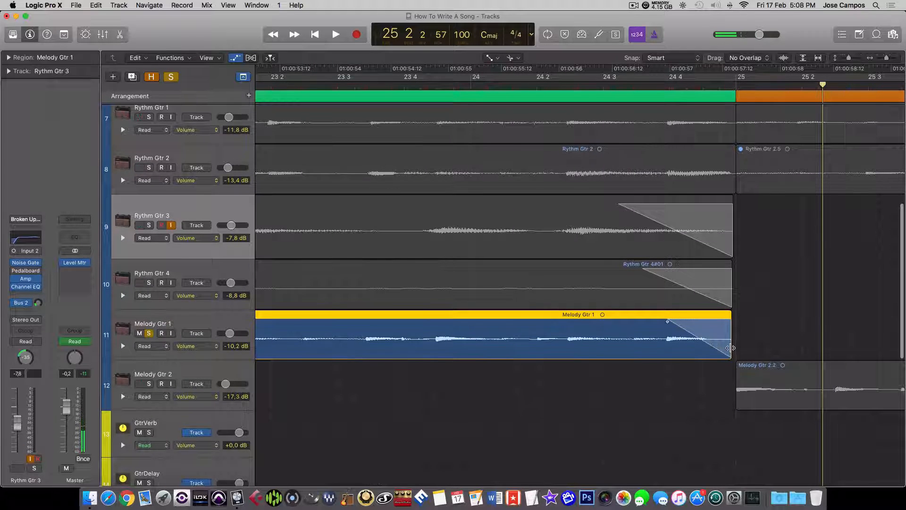
Step: Extend the ends of the Melody Gtr 1, Rythm Gtr 4 and Rythm Gtr 3 intro regions to bar 25 with the Pointer tool
{"action": "scroll", "coordinate": [731, 348], "scroll_direction": "up", "scroll_amount": 5}
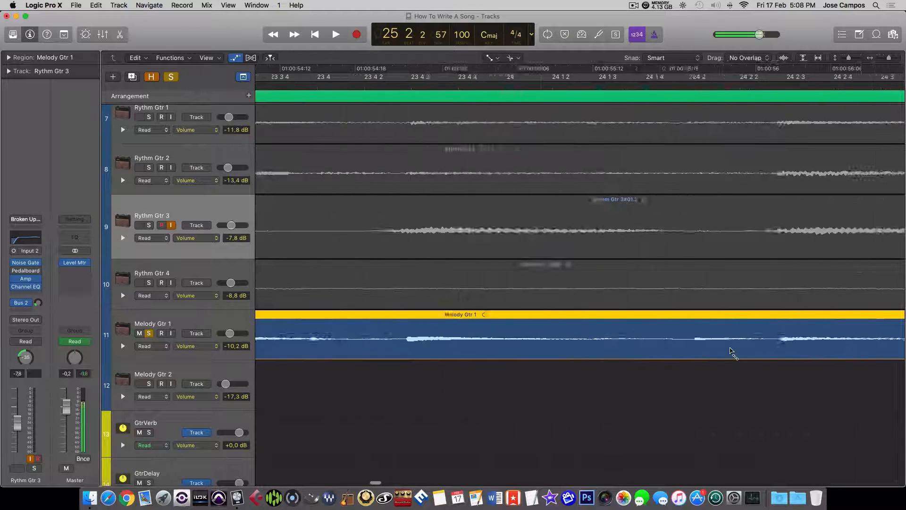
{"action": "scroll", "coordinate": [730, 351], "scroll_direction": "right", "scroll_amount": 10}
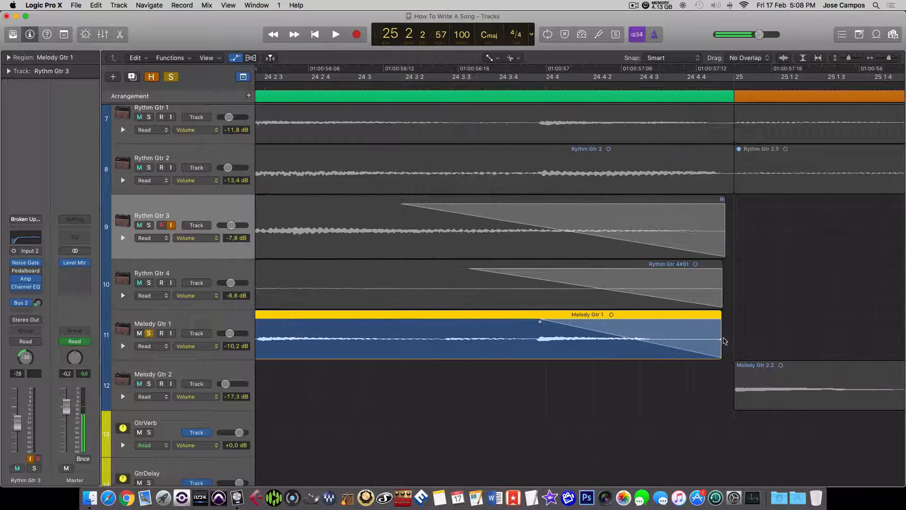
{"action": "key", "text": "t"}
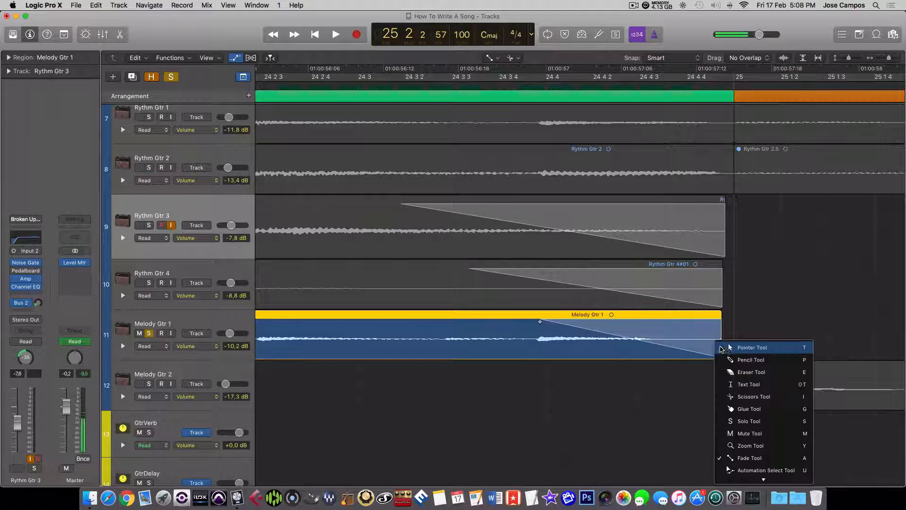
{"action": "left_click", "coordinate": [731, 348]}
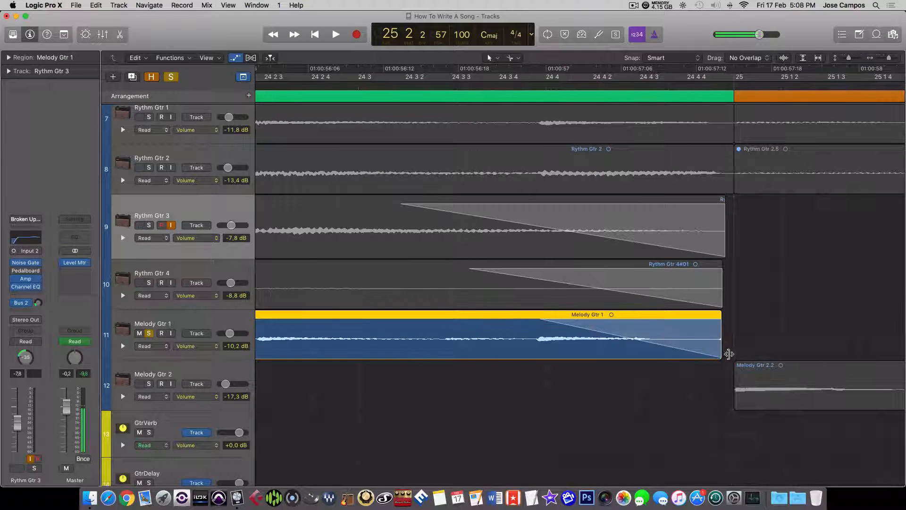
{"action": "left_click_drag", "start_coordinate": [729, 354], "coordinate": [735, 354]}
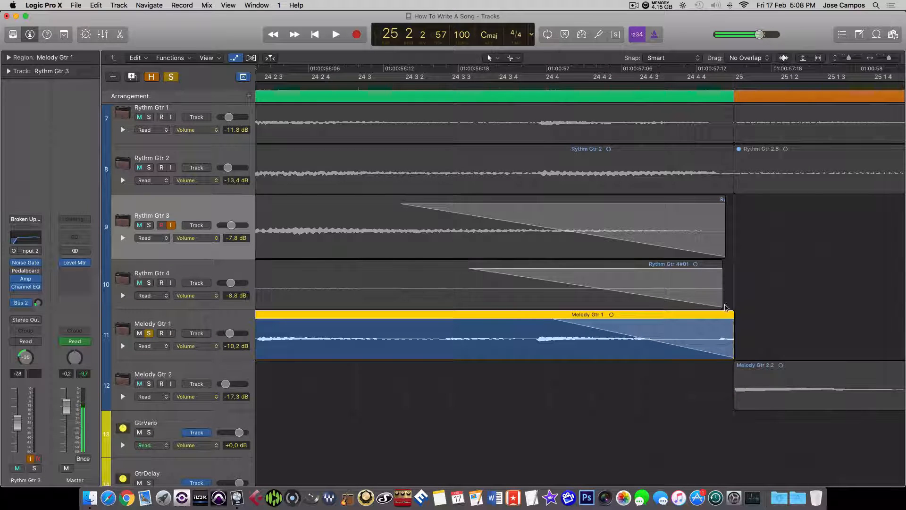
{"action": "left_click_drag", "start_coordinate": [720, 302], "coordinate": [731, 302]}
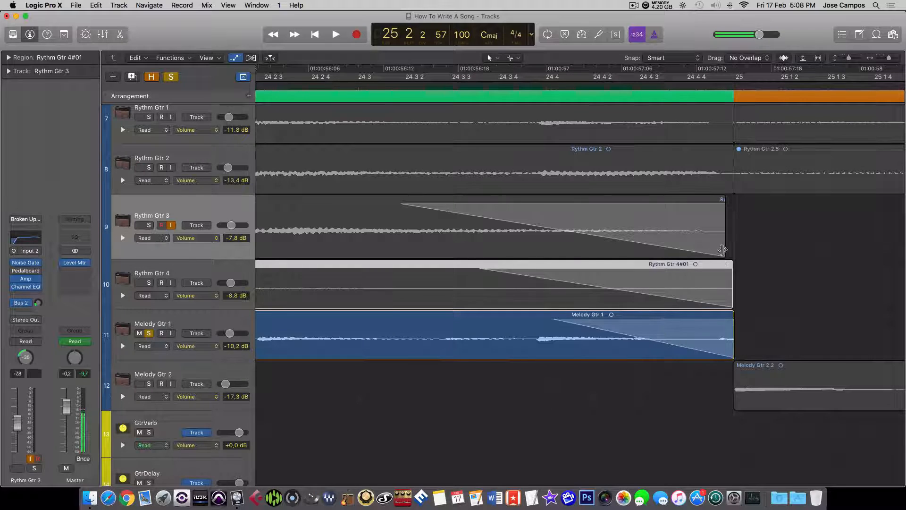
{"action": "left_click_drag", "start_coordinate": [726, 249], "coordinate": [731, 250]}
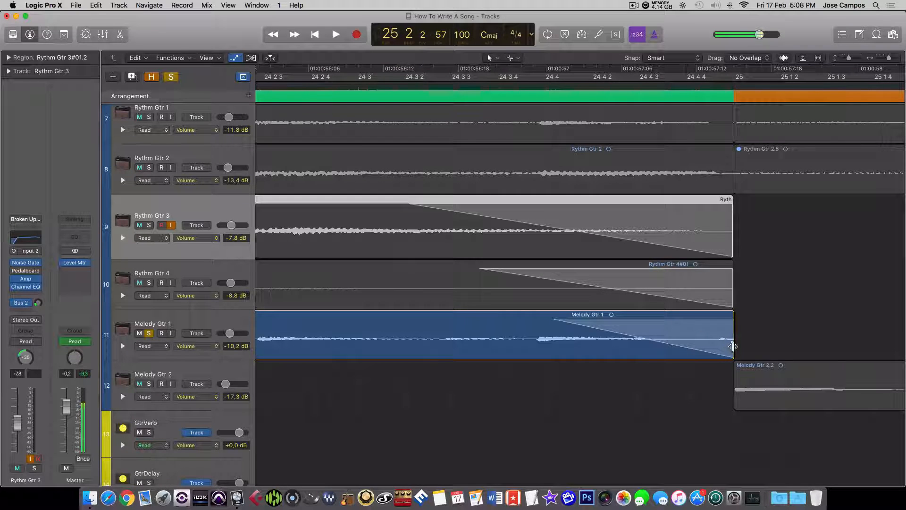
{"action": "mouse_move", "coordinate": [733, 347]}
{"action": "left_mouse_down"}
{"action": "mouse_move", "coordinate": [717, 346]}
{"action": "mouse_move", "coordinate": [733, 348]}
{"action": "left_mouse_up"}
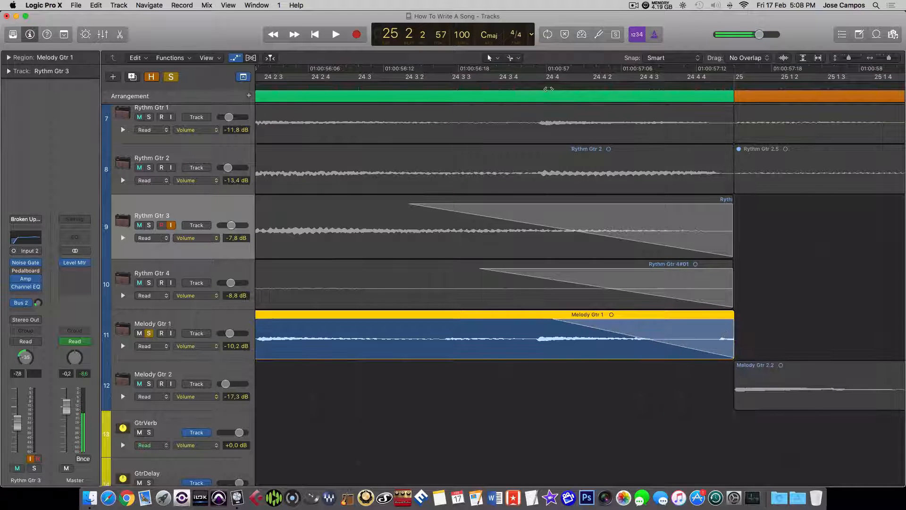
Step: Play the soloed Melody Gtr 1 ending from beat 4 of bar 24 into bar 25
{"action": "left_click", "coordinate": [545, 87]}
{"action": "scroll", "coordinate": [542, 87], "scroll_direction": "left", "scroll_amount": 1}
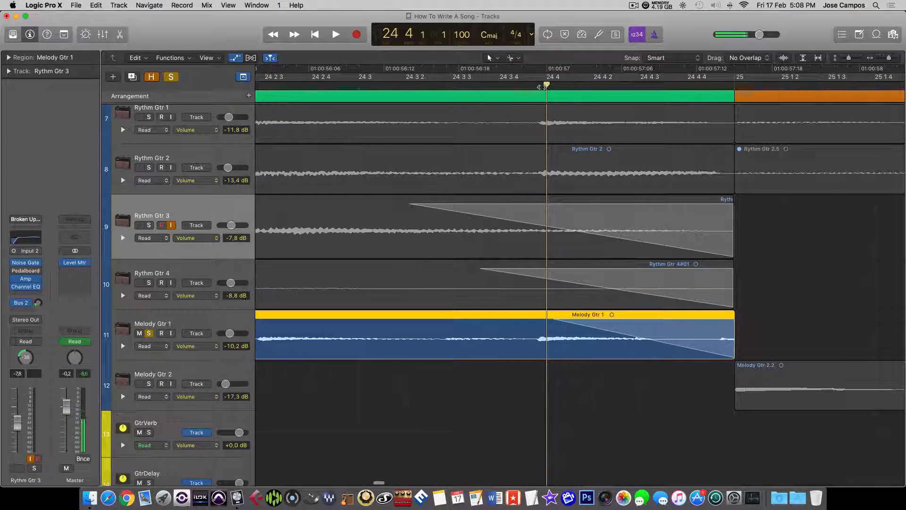
{"action": "key", "text": "space"}
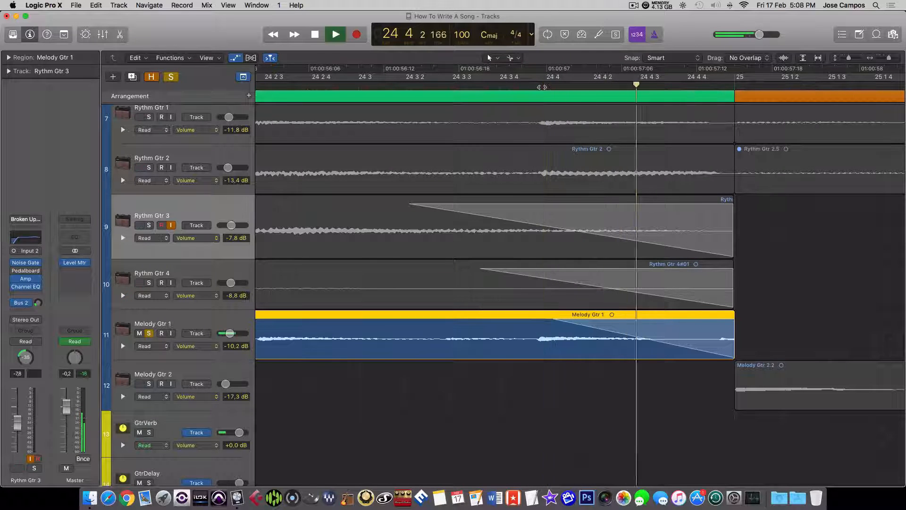
{"action": "key", "text": "space"}
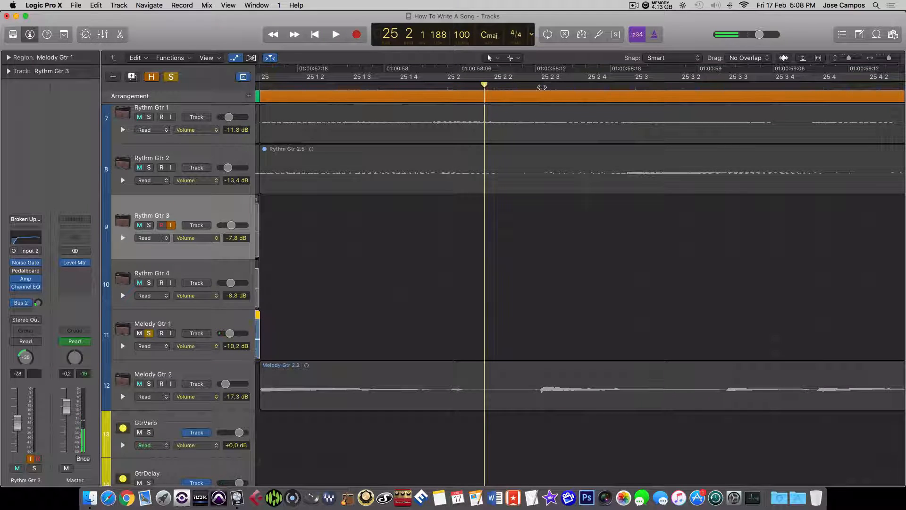
Step: Move the playhead to bar 25 and trim the end of Melody Gtr 1 back to just before the last stray note
{"action": "key", "text": "comma"}
{"action": "key", "text": "comma"}
{"action": "key", "text": "comma"}
{"action": "key", "text": "period"}
{"action": "key", "text": "period"}
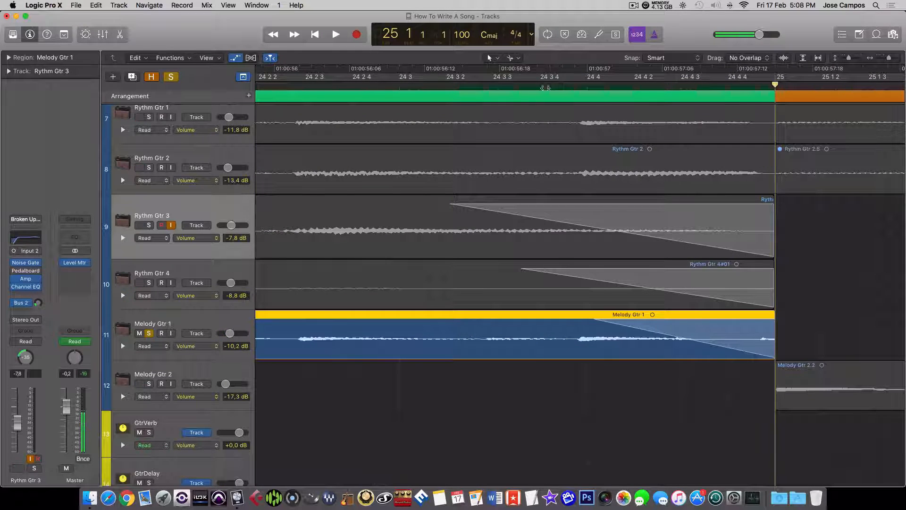
{"action": "scroll", "coordinate": [782, 350], "scroll_direction": "up", "scroll_amount": 1}
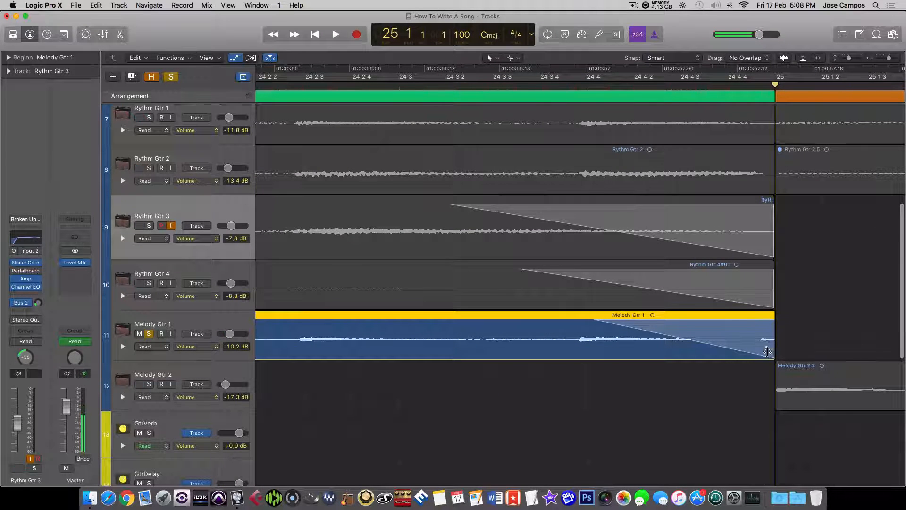
{"action": "left_click_drag", "start_coordinate": [767, 351], "coordinate": [759, 352]}
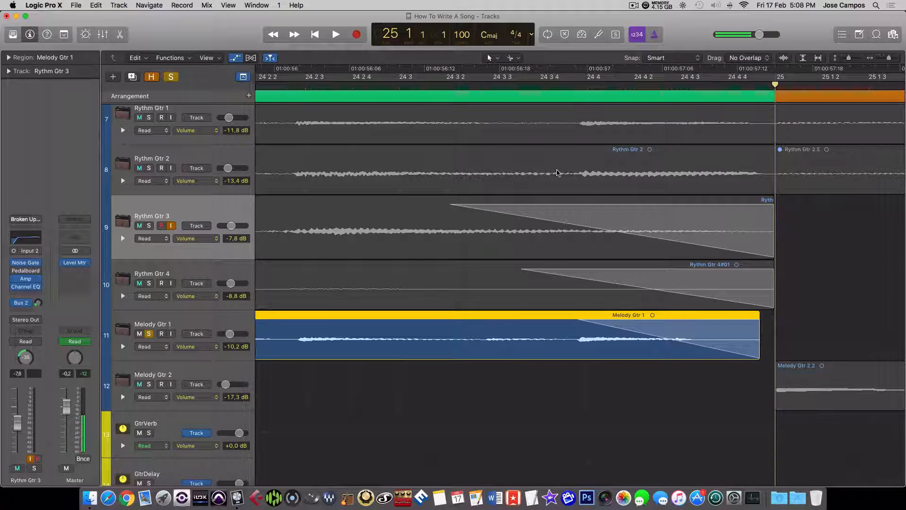
Step: Play the trimmed Melody Gtr 1 ending from around beat 3 of bar 24
{"action": "key", "text": "super+Left"}
{"action": "key", "text": "super+Left"}
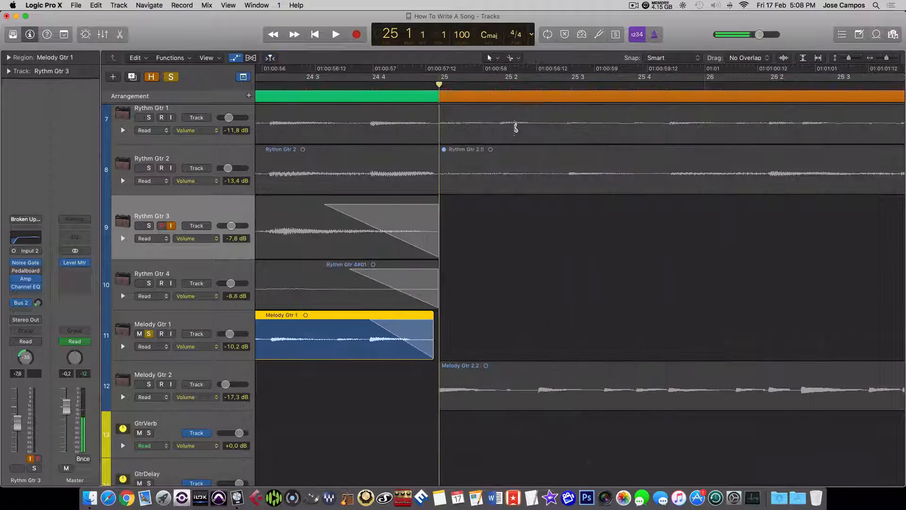
{"action": "left_click", "coordinate": [325, 88]}
{"action": "key", "text": "space"}
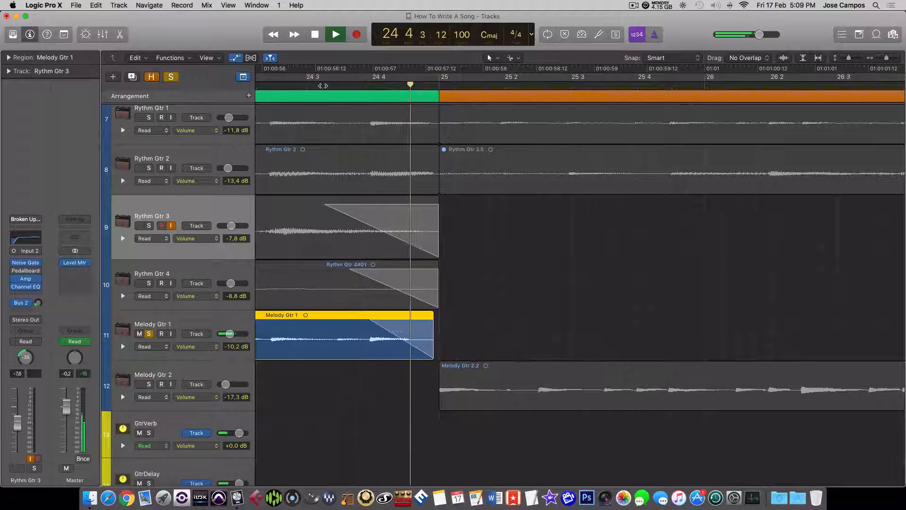
{"action": "key", "text": "space"}
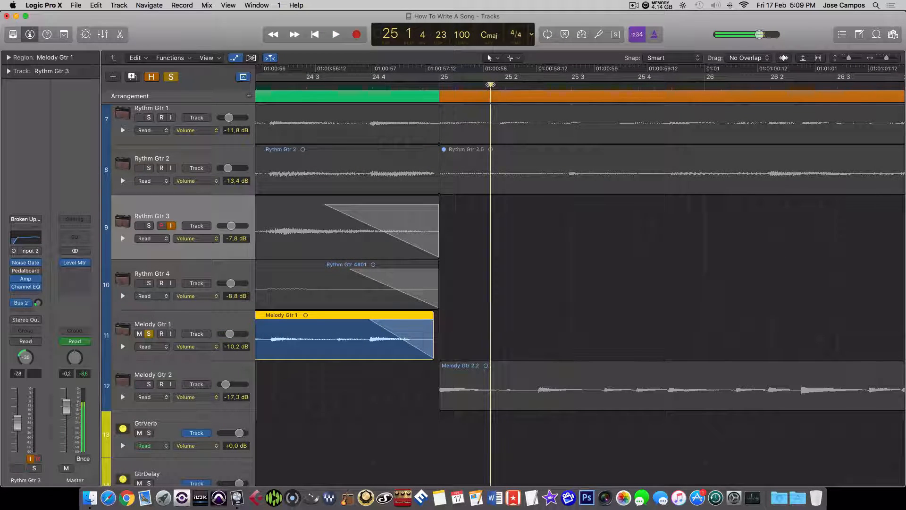
Step: Solo Melody Gtr 2 in place of Melody Gtr 1 and play its entry at bar 25, starting from the middle of bar 24
{"action": "left_click_drag", "start_coordinate": [490, 85], "coordinate": [439, 89]}
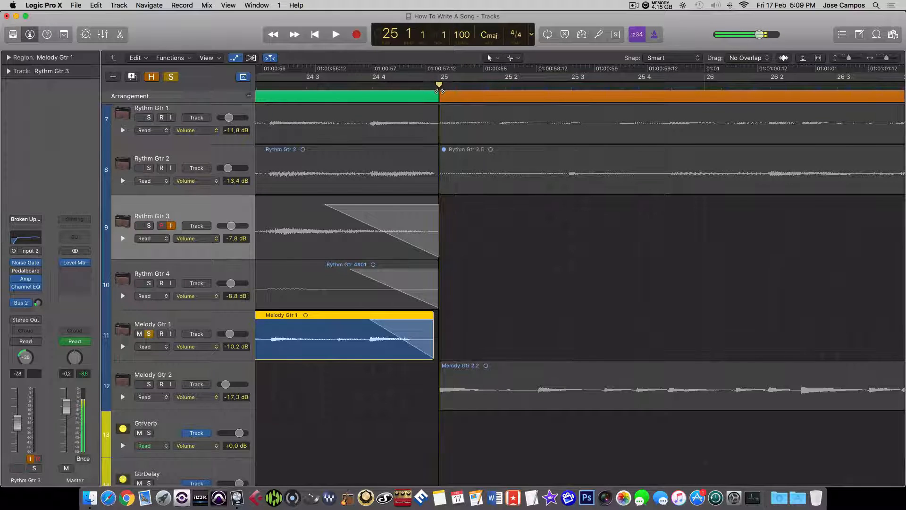
{"action": "key", "text": "super+Right"}
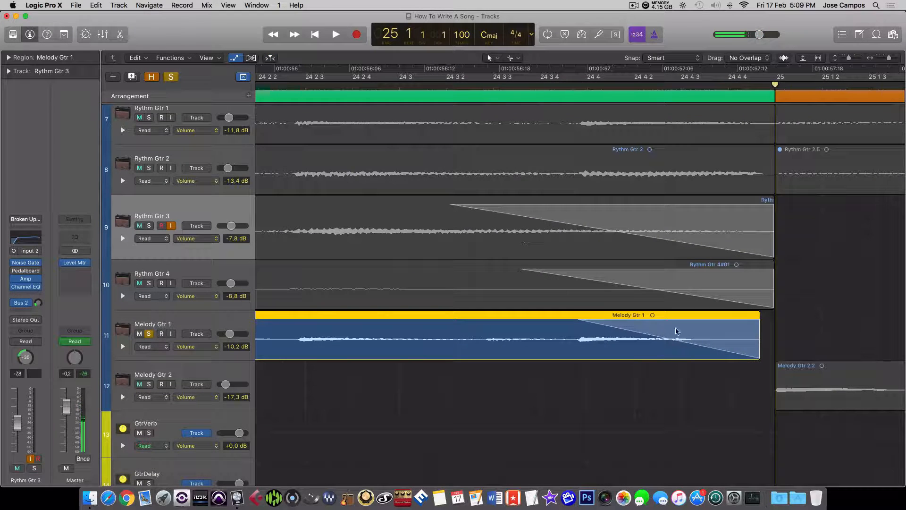
{"action": "left_click", "coordinate": [149, 333]}
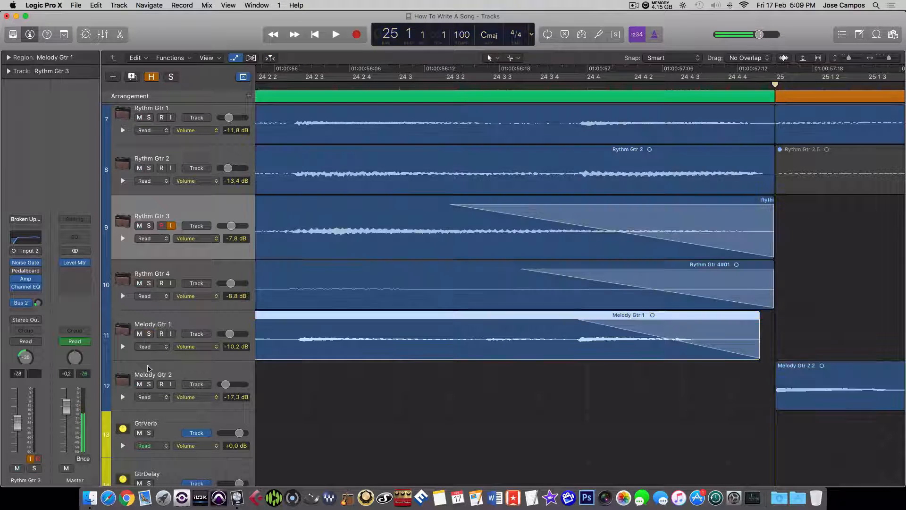
{"action": "left_click", "coordinate": [149, 384]}
{"action": "left_click", "coordinate": [359, 86]}
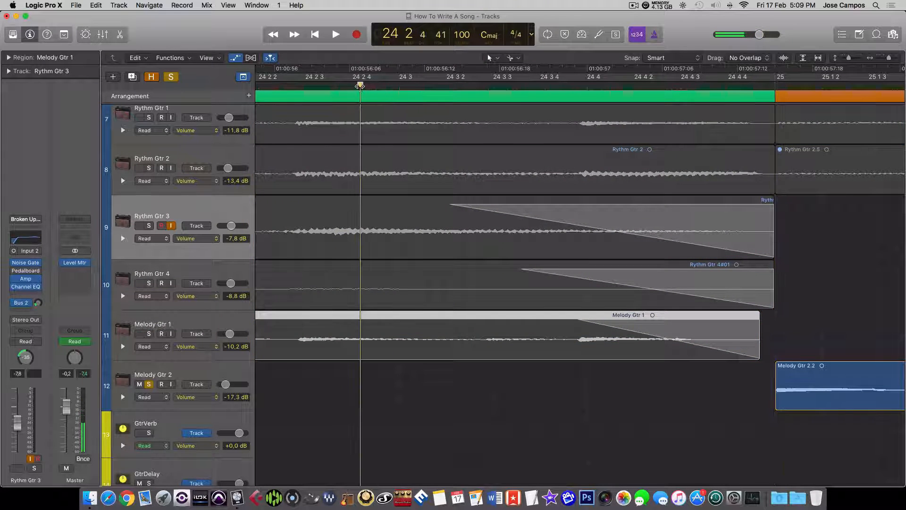
{"action": "key", "text": "super+Left"}
{"action": "key", "text": "super+Left"}
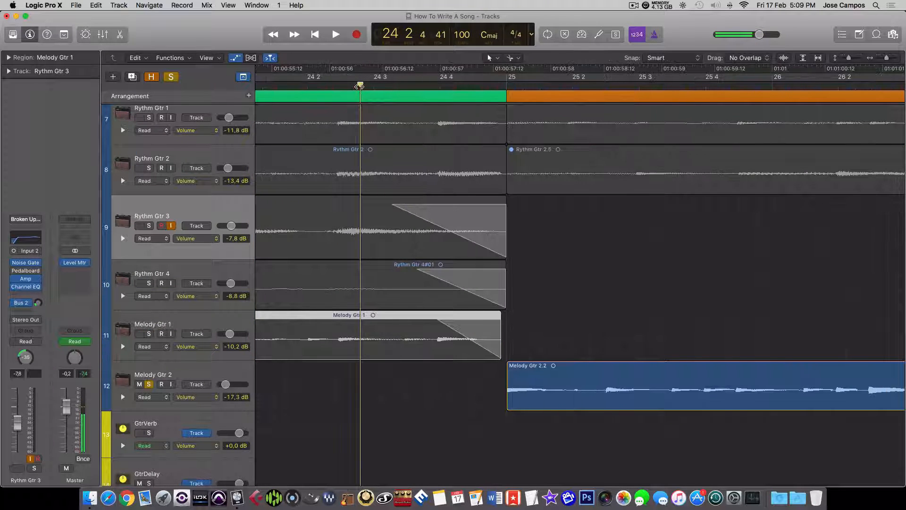
{"action": "key", "text": "space"}
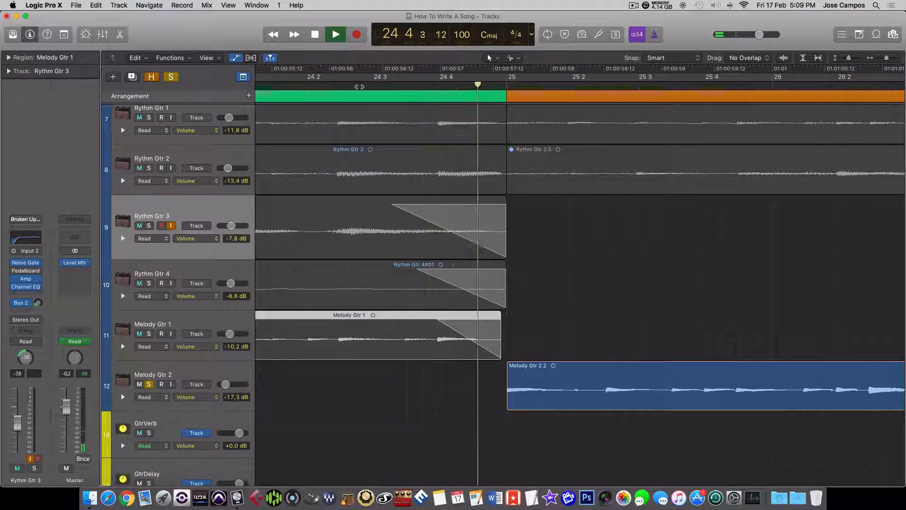
{"action": "key", "text": "space"}
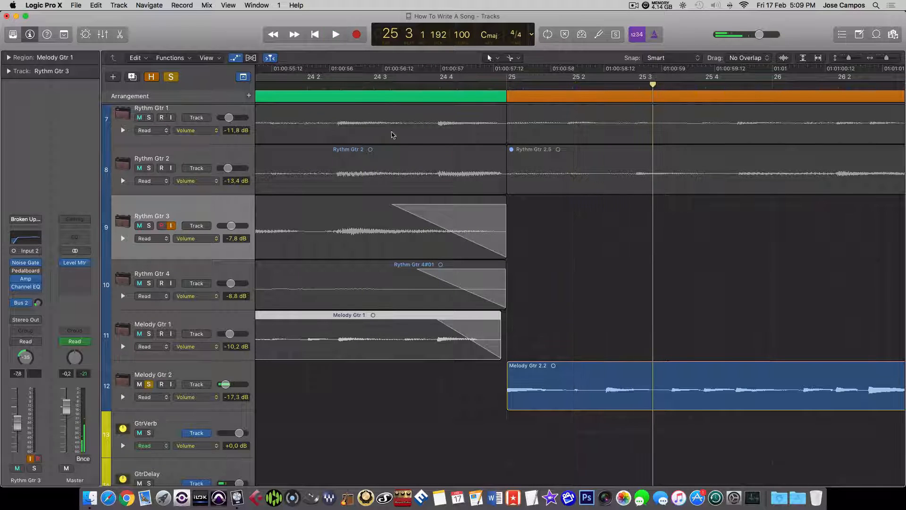
Step: Add a very short fade-in at the start of the Melody Gtr 2.2 region at bar 25 with the Fade tool
{"action": "scroll", "coordinate": [413, 155], "scroll_direction": "up", "scroll_amount": 5}
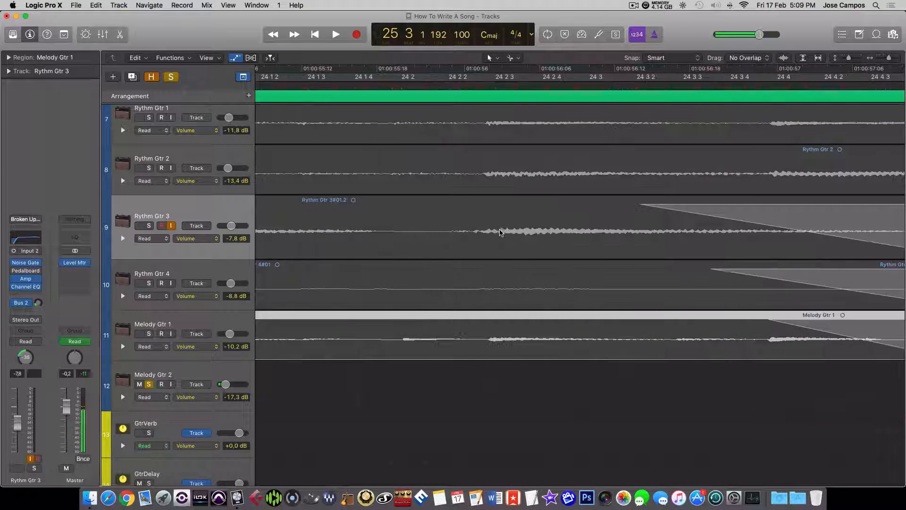
{"action": "scroll", "coordinate": [501, 231], "scroll_direction": "right", "scroll_amount": 5}
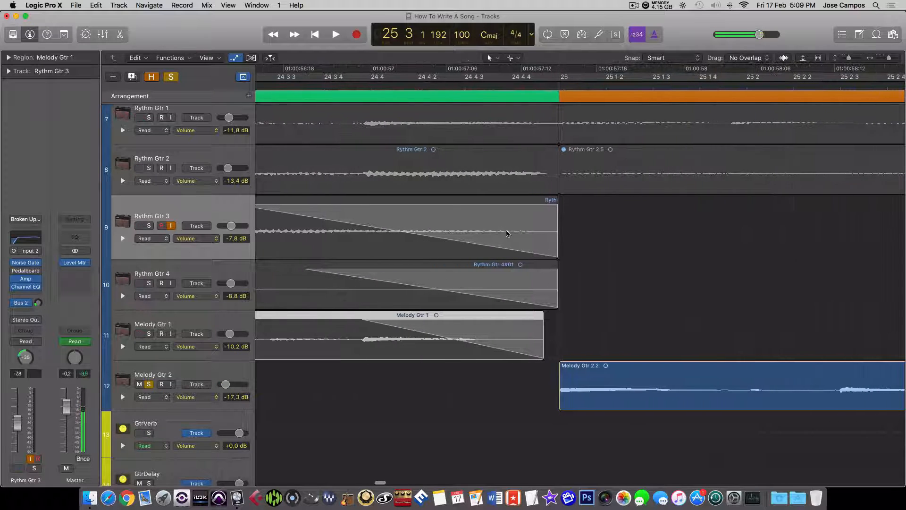
{"action": "key", "text": "t"}
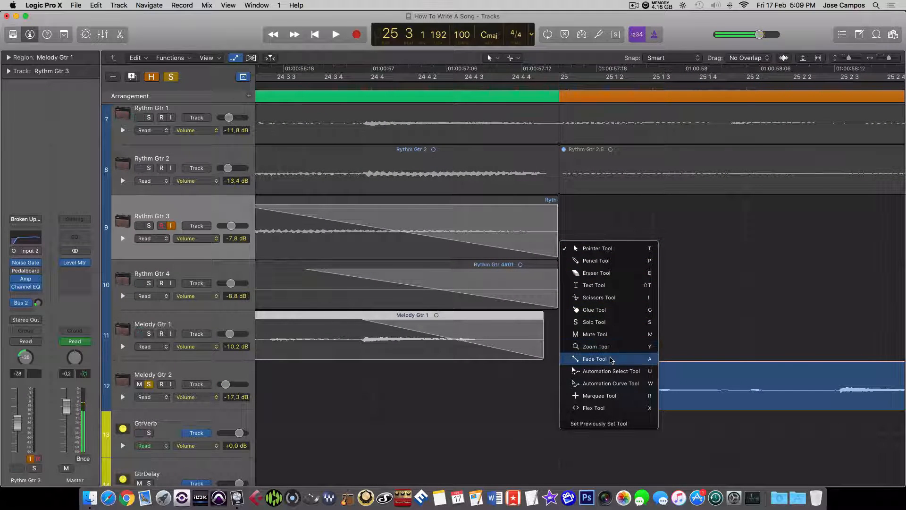
{"action": "left_click", "coordinate": [611, 359]}
{"action": "left_click_drag", "start_coordinate": [555, 380], "coordinate": [562, 374]}
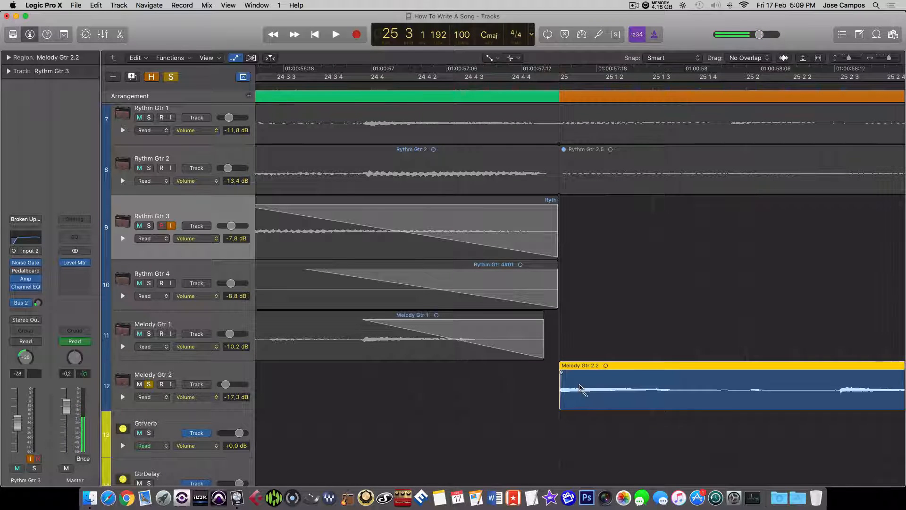
{"action": "key", "text": "super+Right"}
{"action": "scroll", "coordinate": [580, 387], "scroll_direction": "right", "scroll_amount": 10}
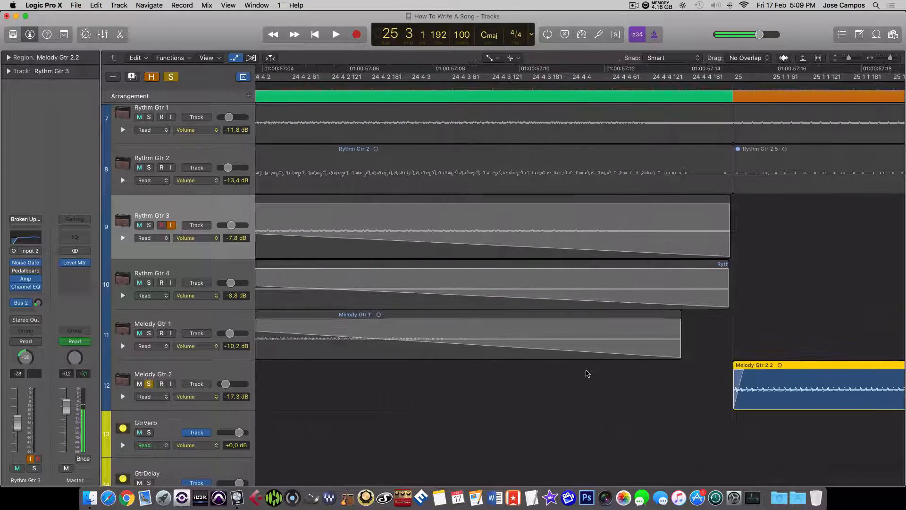
Step: Deselect the Melody Gtr 2.2 region and look over the guitar regions from the intro through the verse
{"action": "key", "text": "super+Left"}
{"action": "key", "text": "super+Left"}
{"action": "key", "text": "super+Left"}
{"action": "key", "text": "super+Left"}
{"action": "key", "text": "super+Left"}
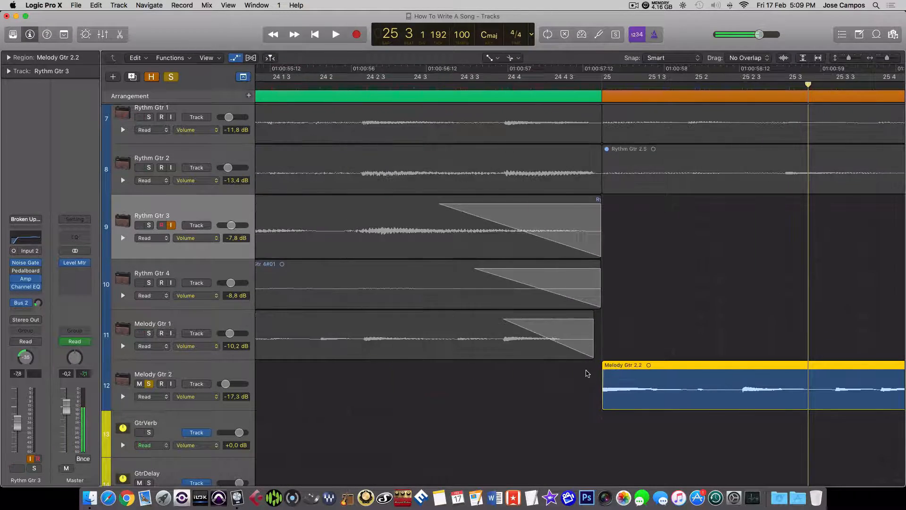
{"action": "key", "text": "super+Left"}
{"action": "key", "text": "super+Left"}
{"action": "key", "text": "super+Left"}
{"action": "key", "text": "super+Left"}
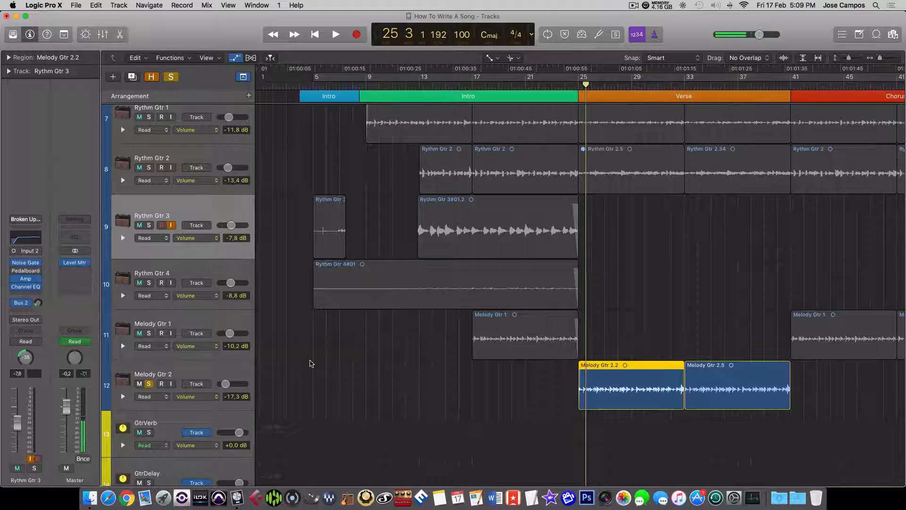
{"action": "left_click", "coordinate": [310, 363]}
{"action": "scroll", "coordinate": [322, 319], "scroll_direction": "down", "scroll_amount": 1}
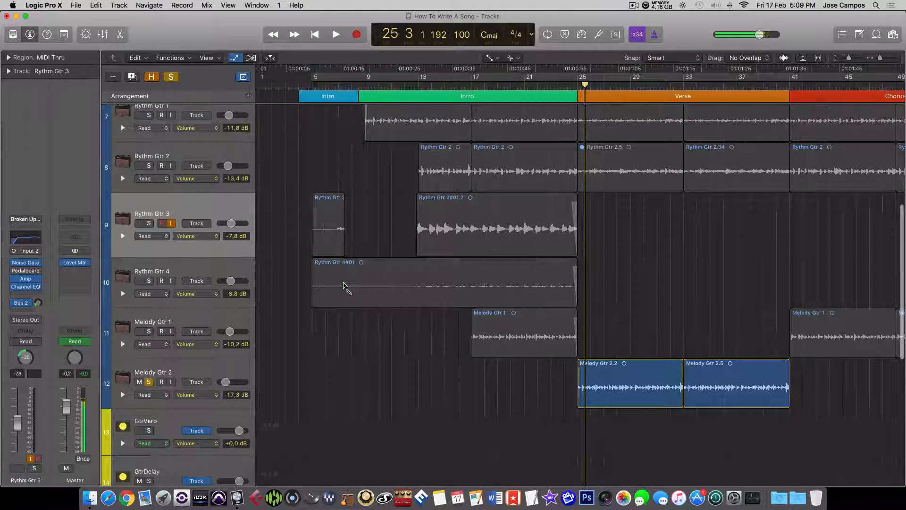
Step: Return to the Pointer tool, shrink the track heights until all tracks fit, and take Melody Gtr 2 out of solo
{"action": "key", "text": "t"}
{"action": "left_click", "coordinate": [361, 286]}
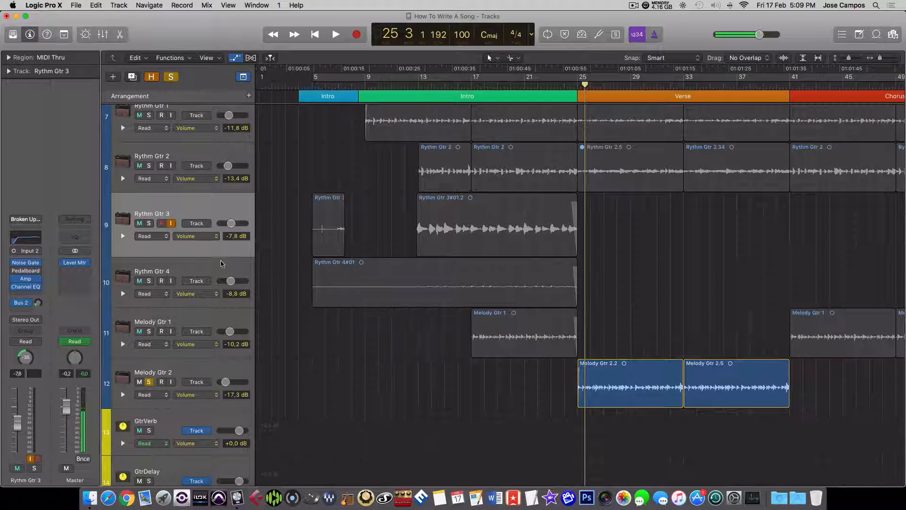
{"action": "key", "text": "super+Up"}
{"action": "key", "text": "super+Up"}
{"action": "key", "text": "super+Up"}
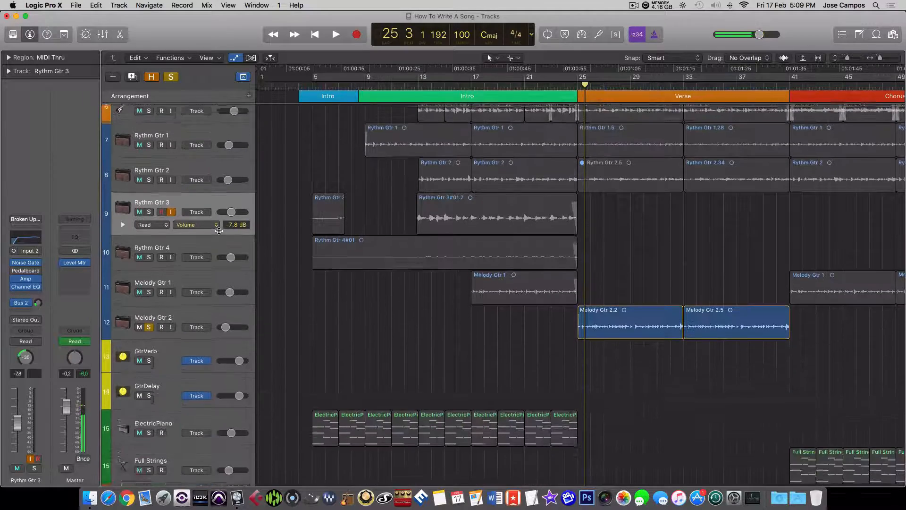
{"action": "key", "text": "super+Up"}
{"action": "key", "text": "super+Up"}
{"action": "key", "text": "super+Up"}
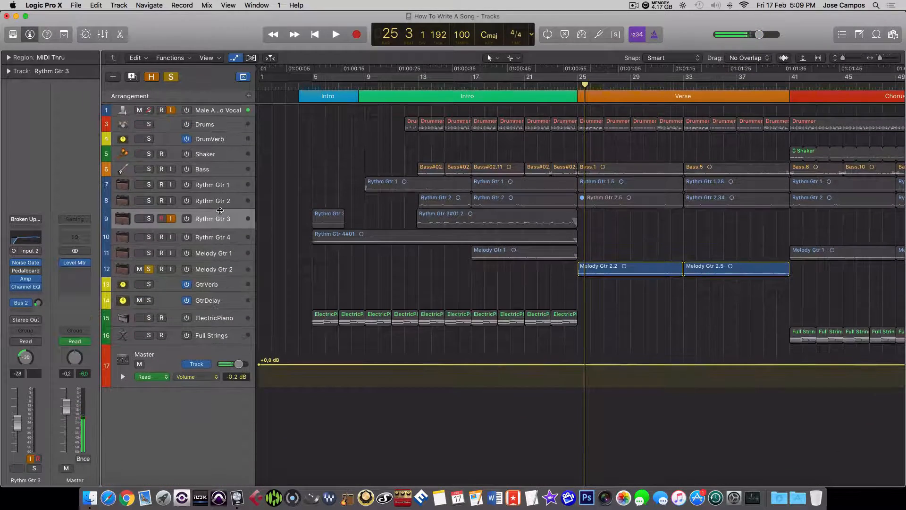
{"action": "left_click", "coordinate": [149, 269]}
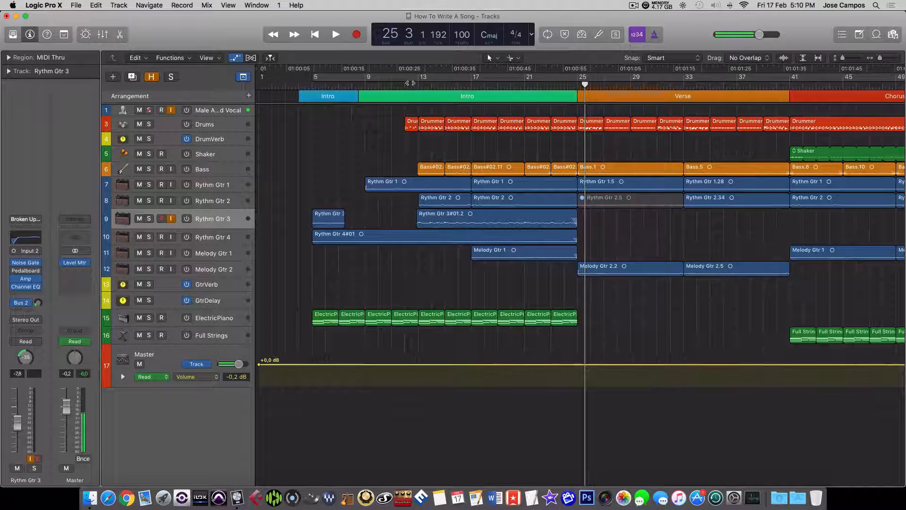
Step: Play the full mix from around bar 8 to check how Rythm Gtr 1 enters at bar 9
{"action": "left_click_drag", "start_coordinate": [414, 80], "coordinate": [360, 84]}
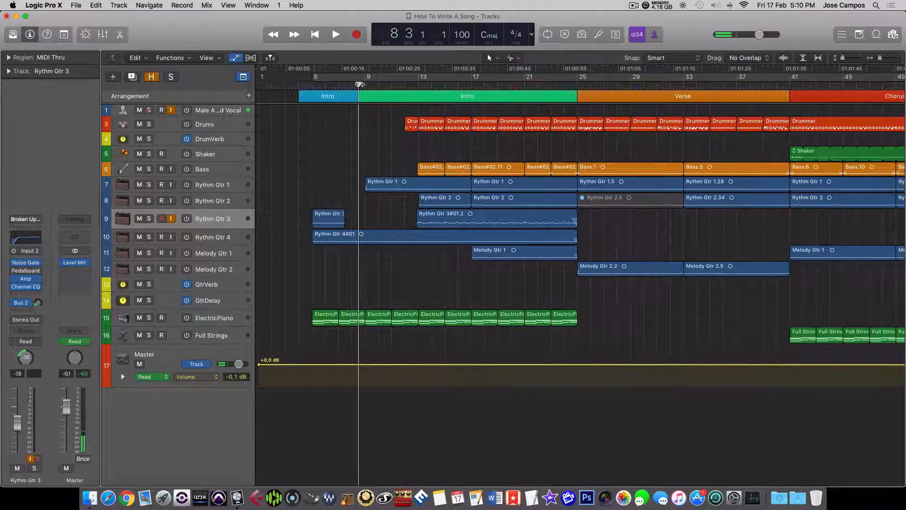
{"action": "key", "text": "space"}
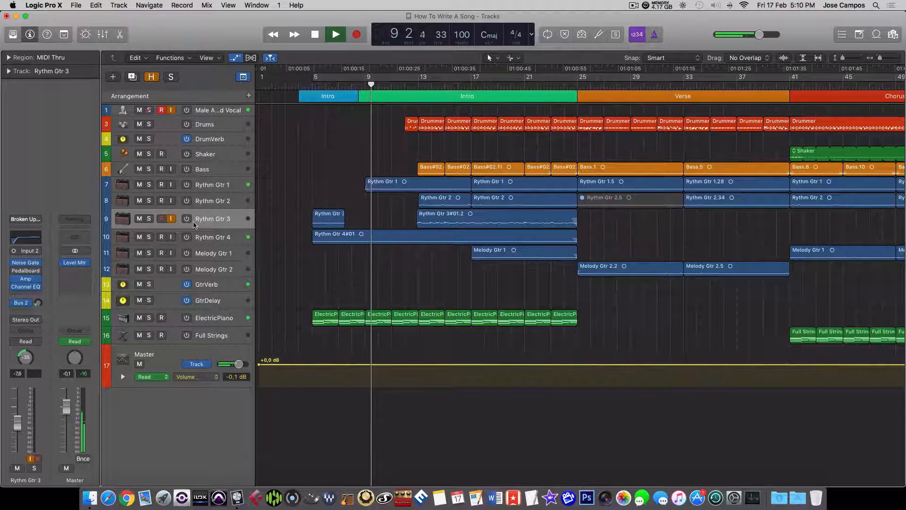
{"action": "key", "text": "space"}
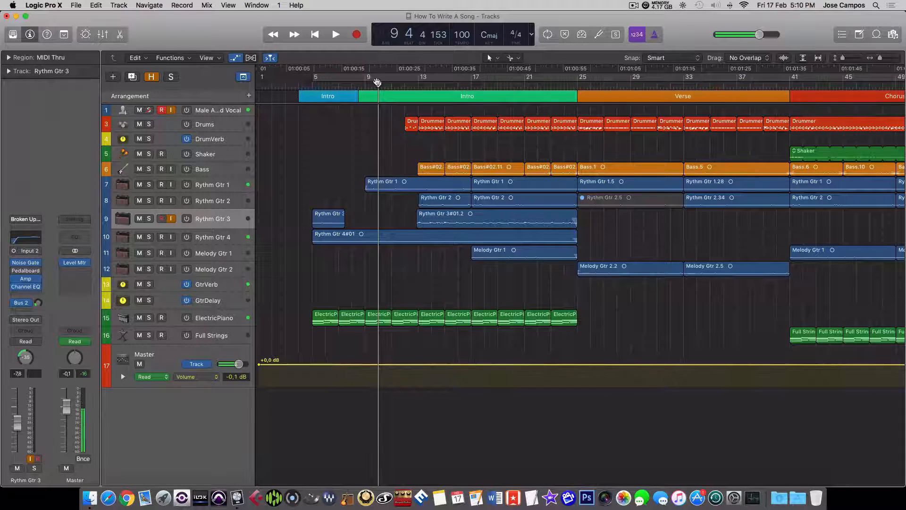
{"action": "left_click_drag", "start_coordinate": [377, 84], "coordinate": [357, 85]}
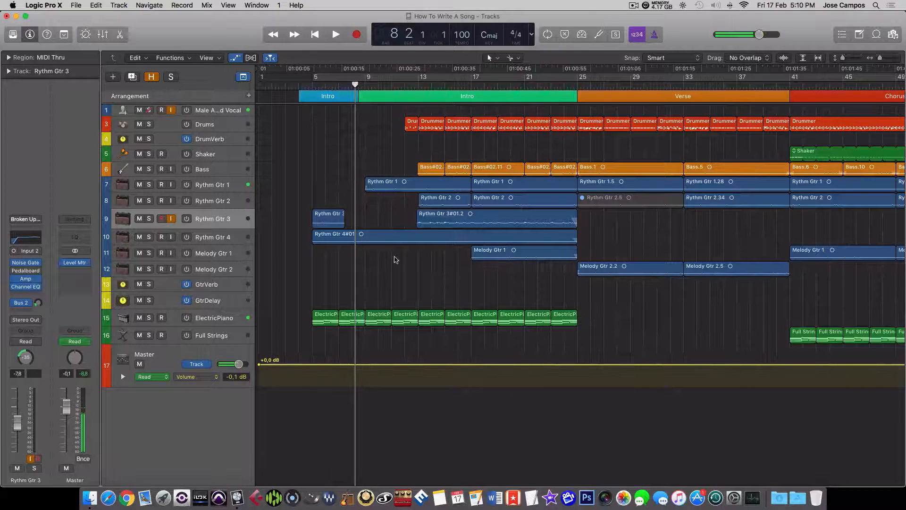
{"action": "key", "text": "space"}
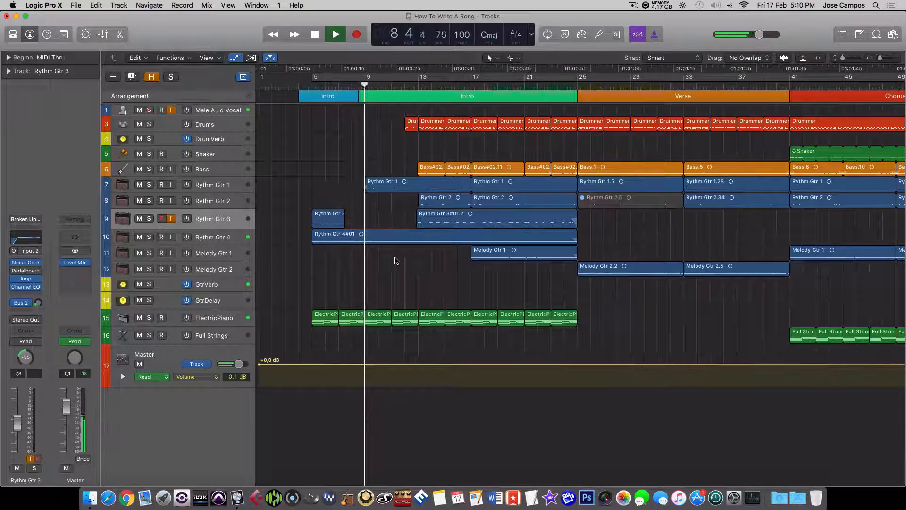
{"action": "key", "text": "space"}
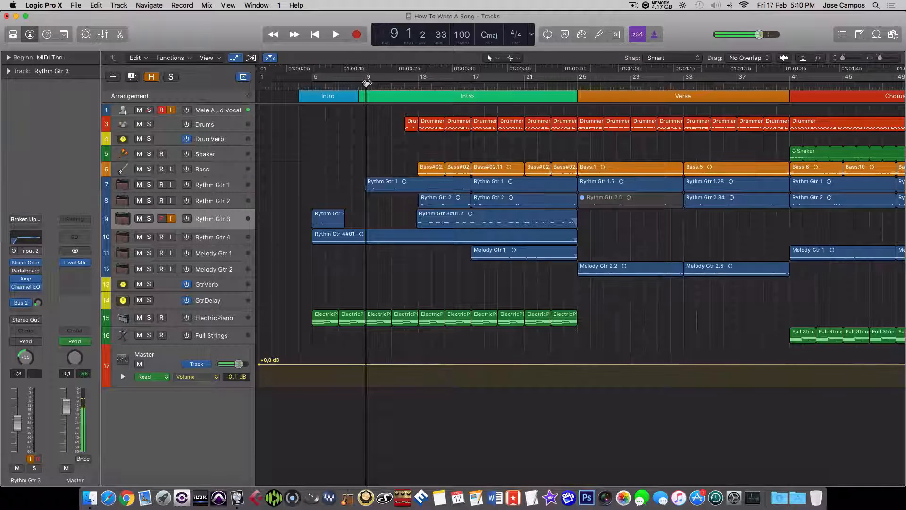
Step: Replay the transition between the two intro sections with a longer lead-in, starting from around bar 7
{"action": "left_click_drag", "start_coordinate": [367, 83], "coordinate": [348, 85]}
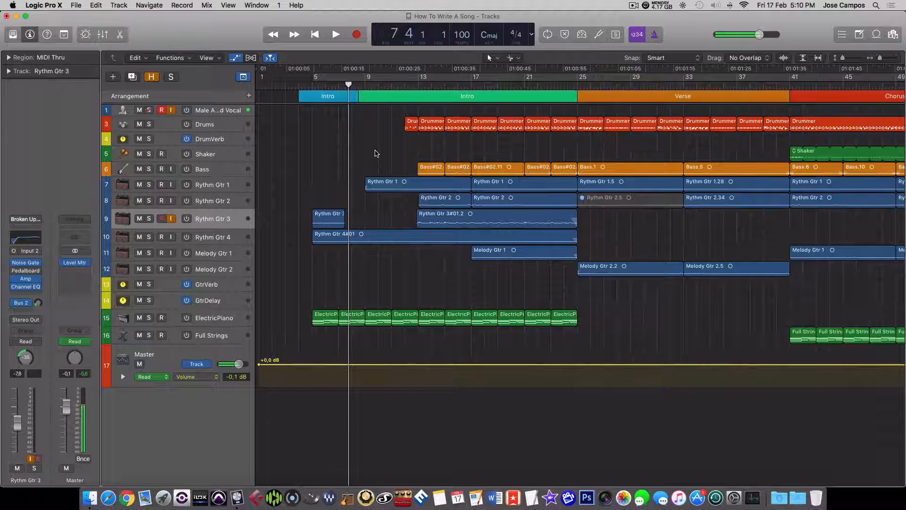
{"action": "key", "text": "space"}
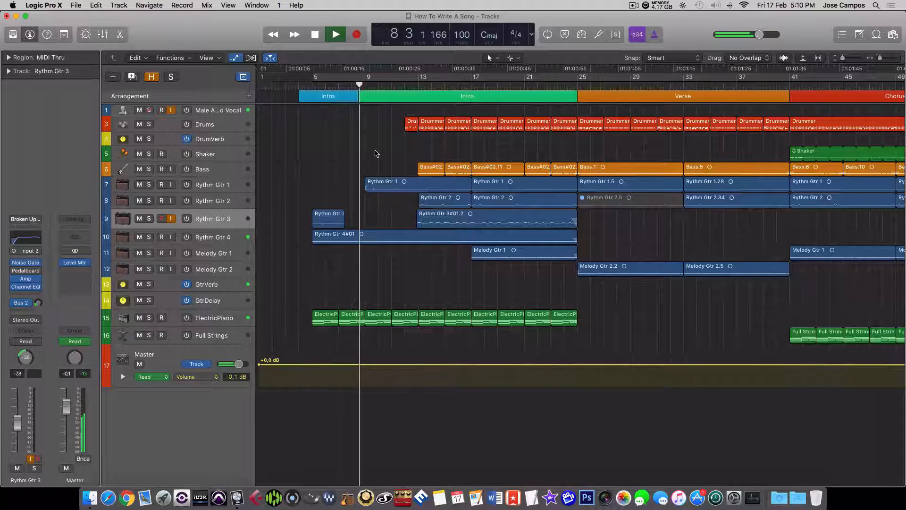
{"action": "key", "text": "space"}
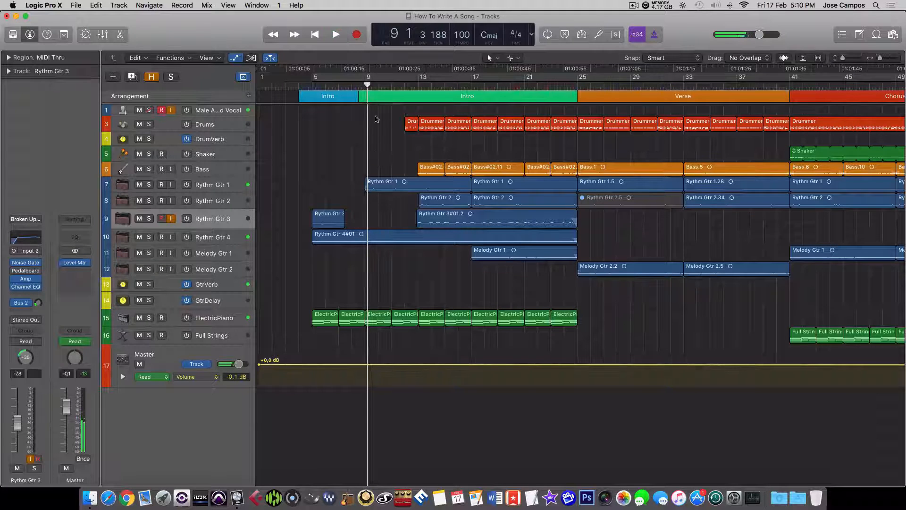
{"action": "left_click_drag", "start_coordinate": [367, 85], "coordinate": [347, 87]}
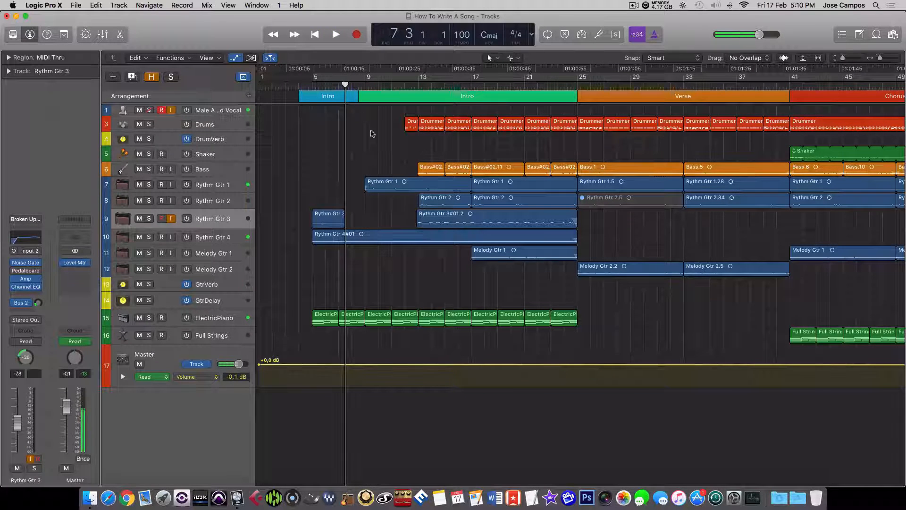
{"action": "key", "text": "space"}
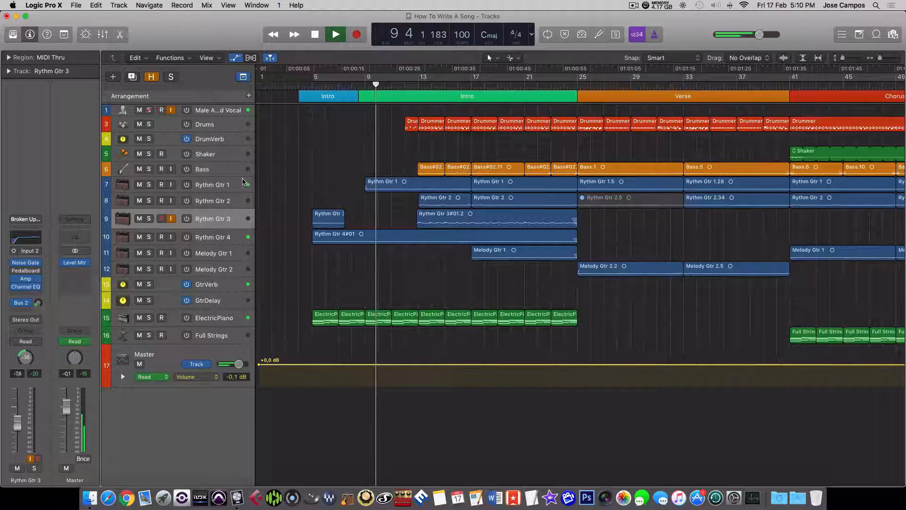
Step: Set the Level of the Vintage Drive pedal in Rythm Gtr 1's Pedalboard to +4.6 dB
{"action": "left_click", "coordinate": [243, 183]}
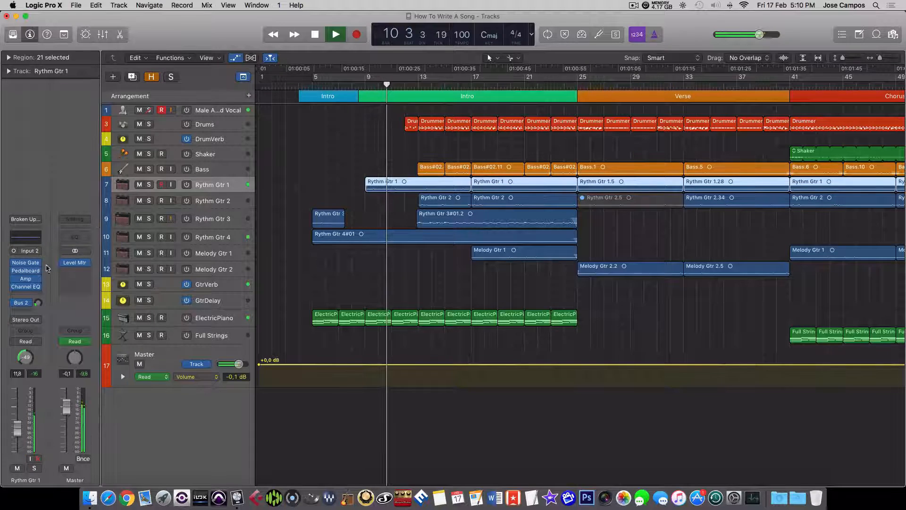
{"action": "mouse_move", "coordinate": [27, 282]}
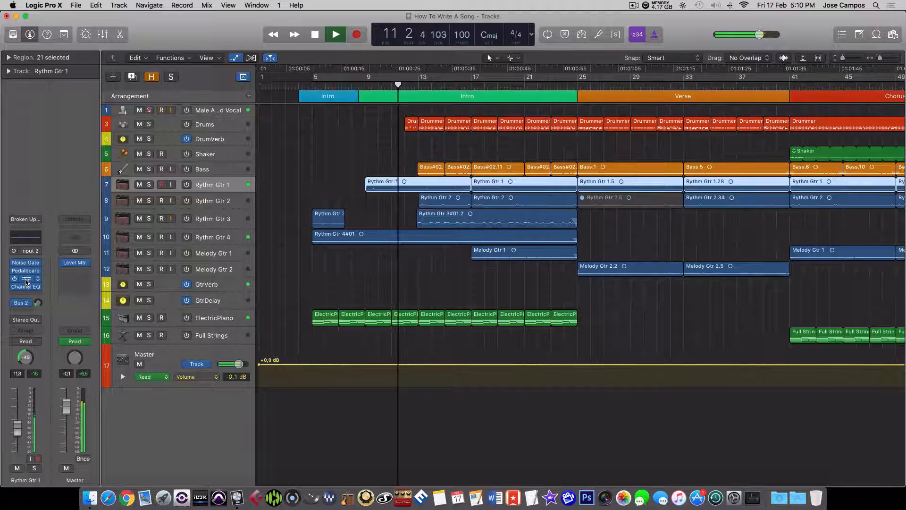
{"action": "left_click", "coordinate": [26, 280]}
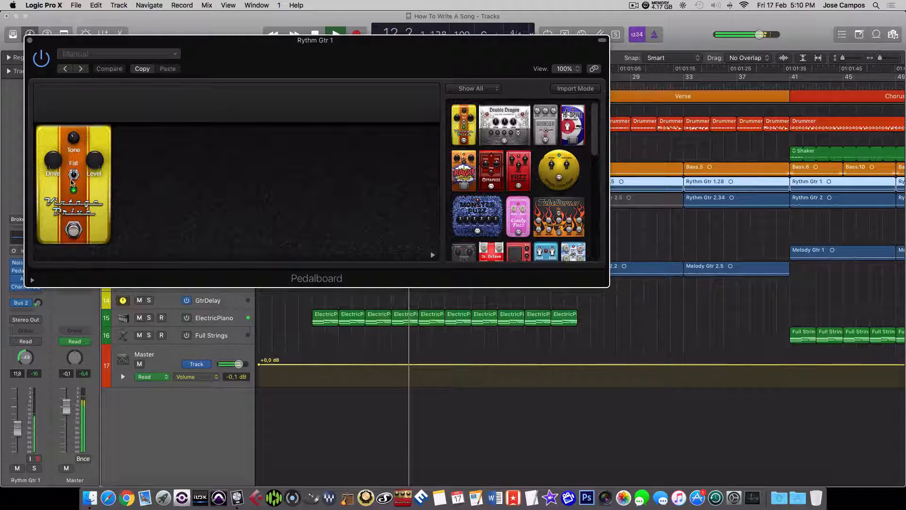
{"action": "left_click_drag", "start_coordinate": [98, 171], "coordinate": [101, 190]}
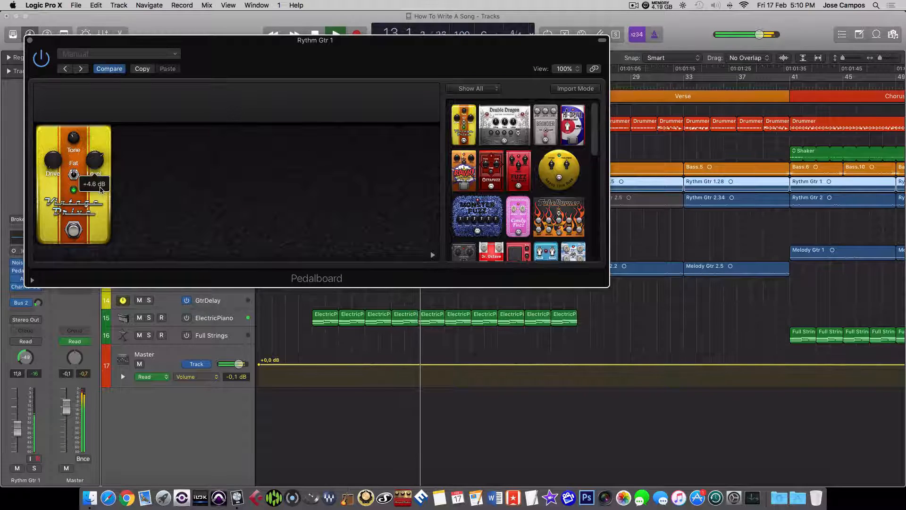
{"action": "key", "text": "super+w"}
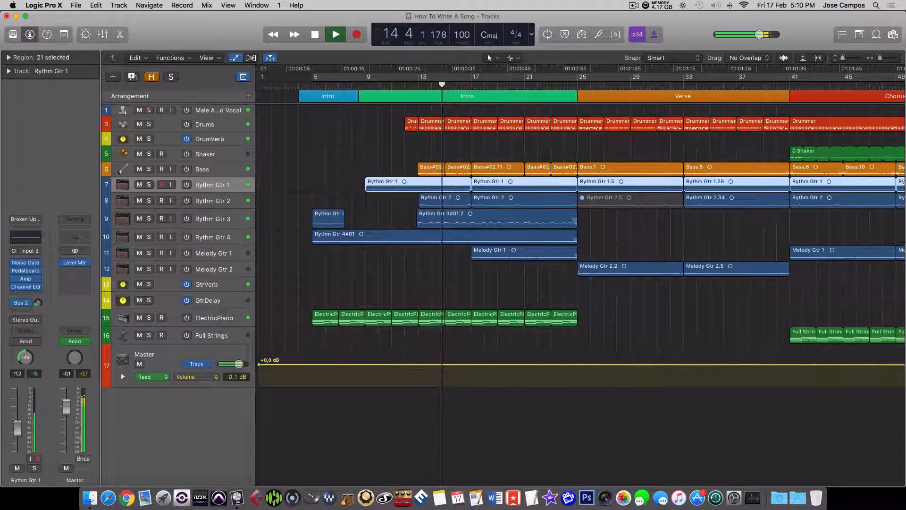
Step: Raise the Rythm Gtr 1 track volume to -5.7 dB and turn down the Gain in its Amp Designer
{"action": "left_click_drag", "start_coordinate": [17, 427], "coordinate": [17, 419]}
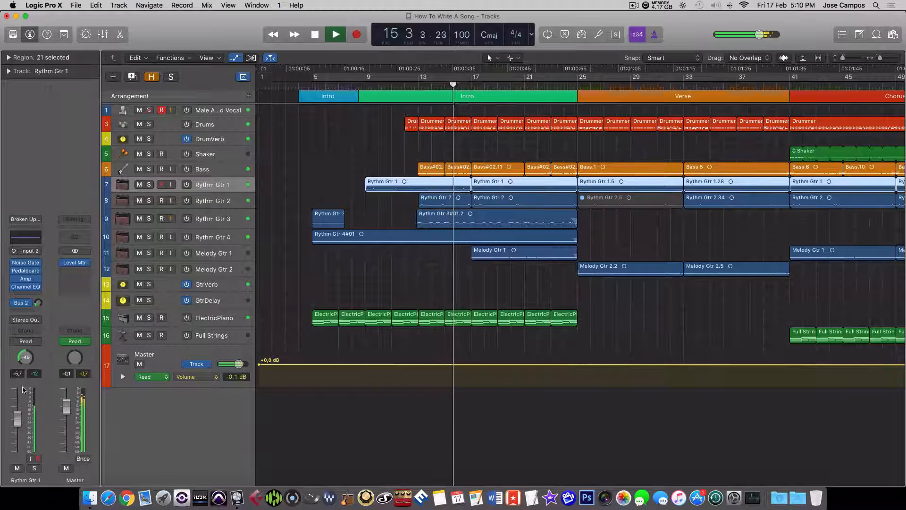
{"action": "left_click", "coordinate": [26, 278]}
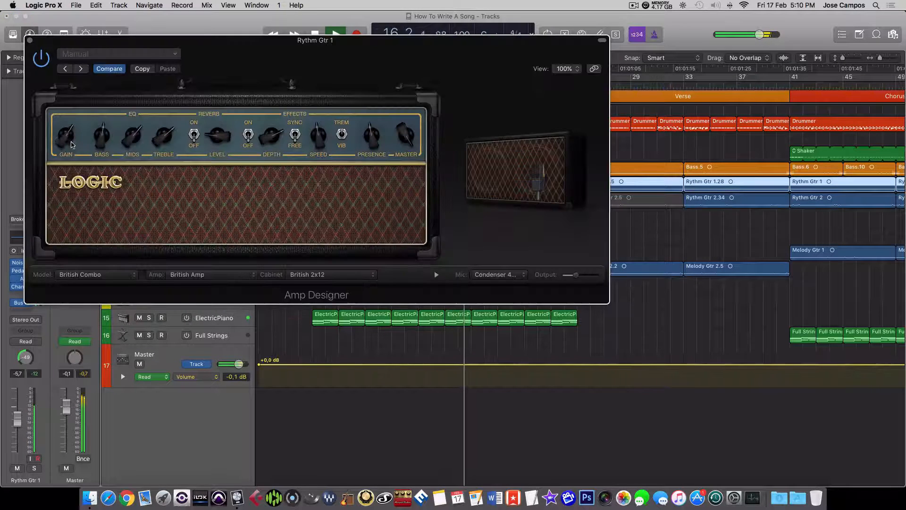
{"action": "left_click_drag", "start_coordinate": [72, 145], "coordinate": [76, 156]}
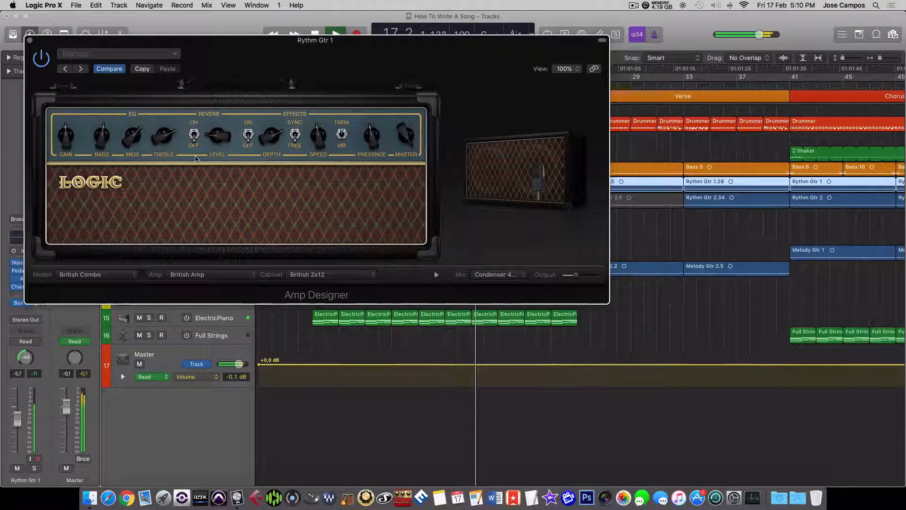
{"action": "key", "text": "super+w"}
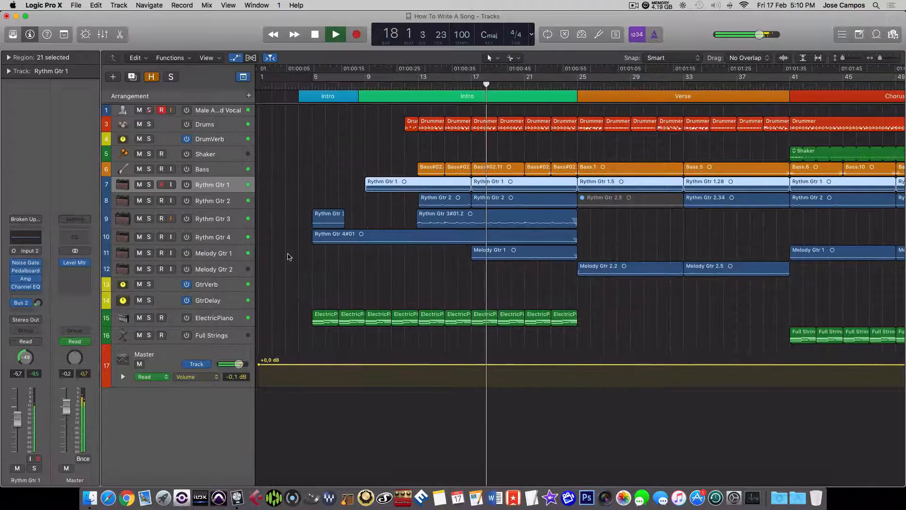
Step: Lower the volume of all six guitar channels, Rythm Gtr 1 through Melody Gtr 2, together by 1 dB in the Mixer
{"action": "key", "text": "x"}
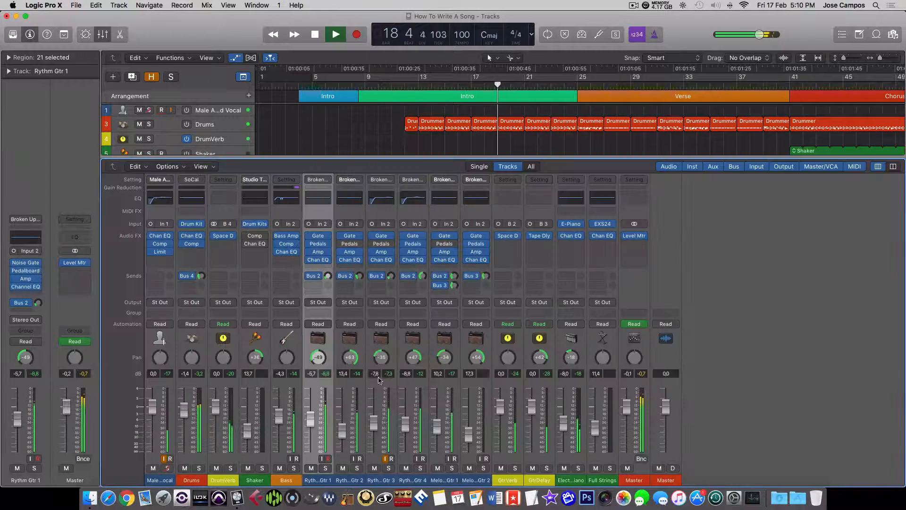
{"action": "left_click_drag", "start_coordinate": [474, 480], "coordinate": [319, 479]}
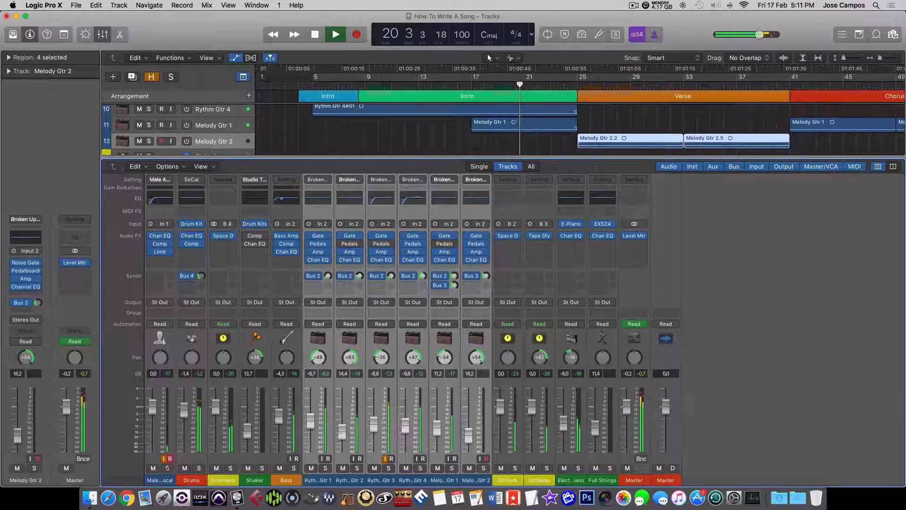
{"action": "key", "text": "space"}
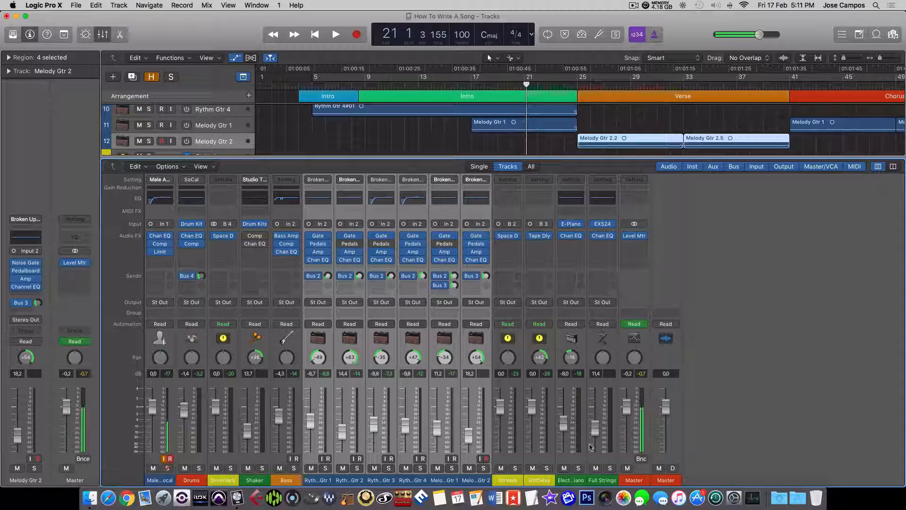
{"action": "key", "text": "x"}
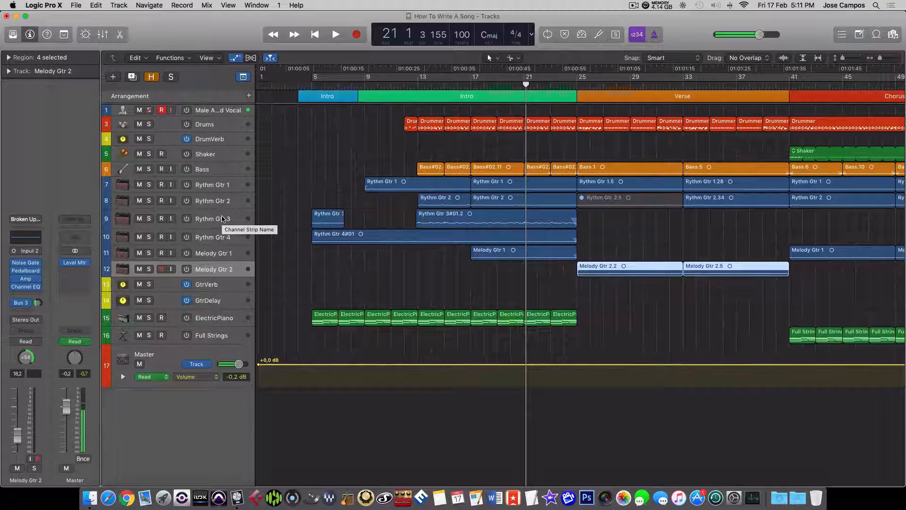
Step: Rename the Rythm Gtr 3 track as CleanTremoloStrat
{"action": "double_click", "coordinate": [222, 218]}
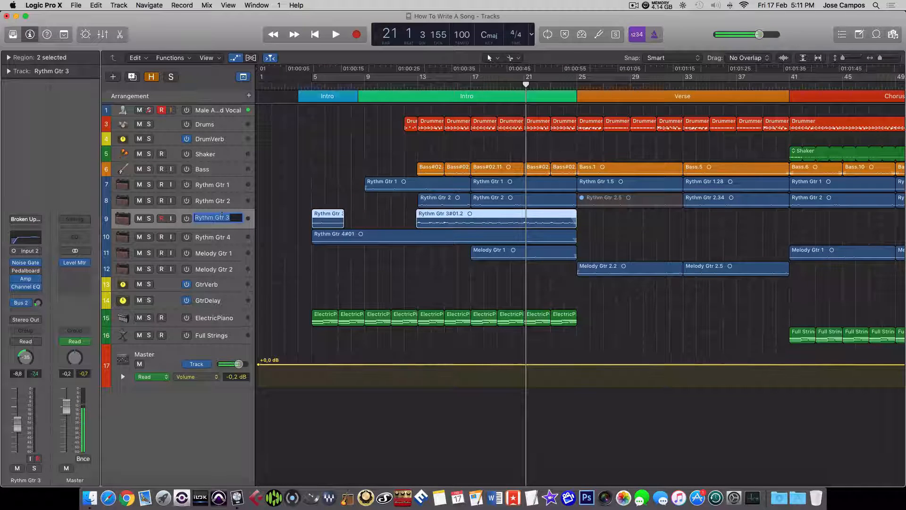
{"action": "type", "text": "C"}
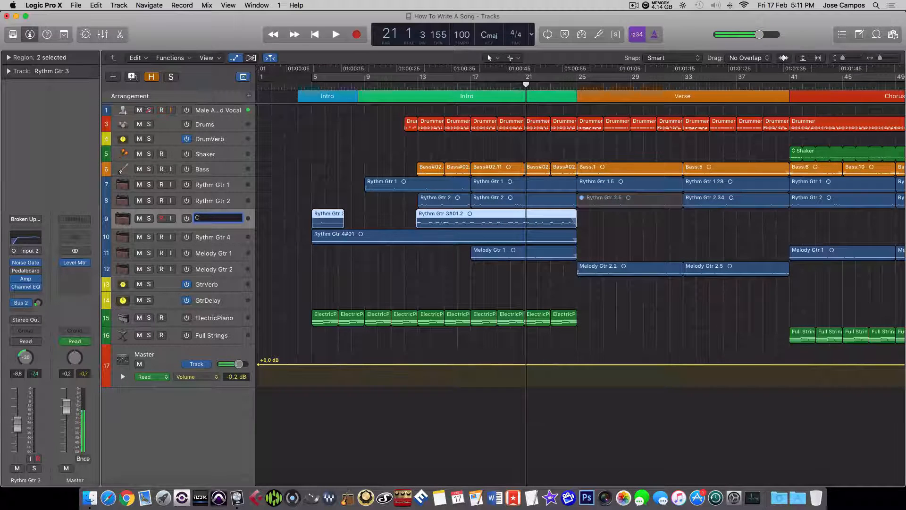
{"action": "type", "text": "lean"}
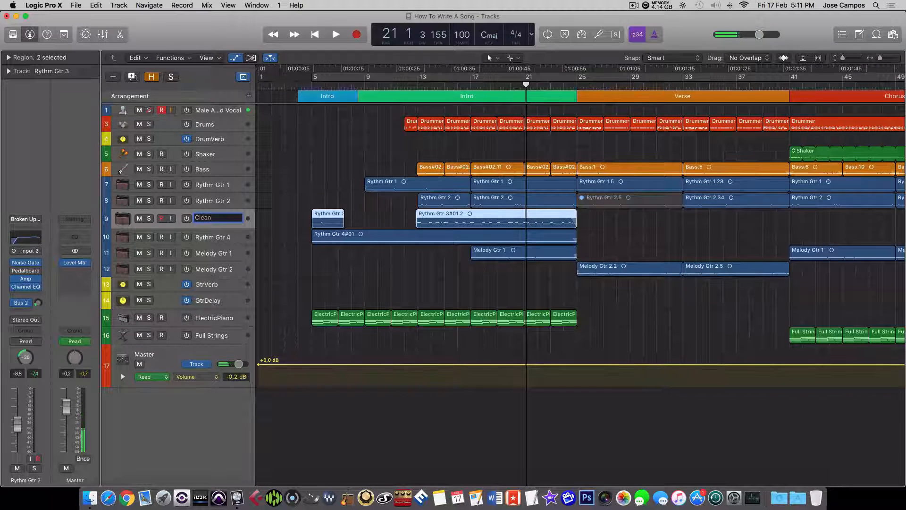
{"action": "type", "text": "Tremolo"}
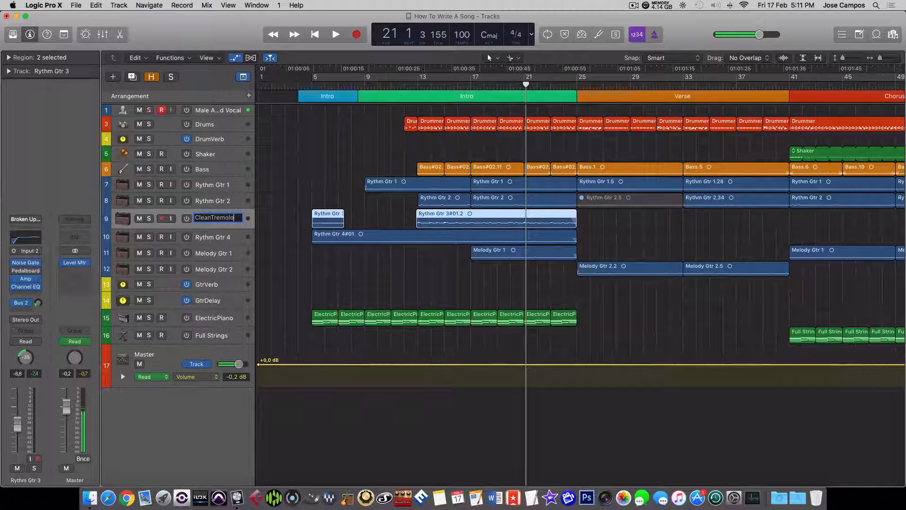
{"action": "type", "text": "S"}
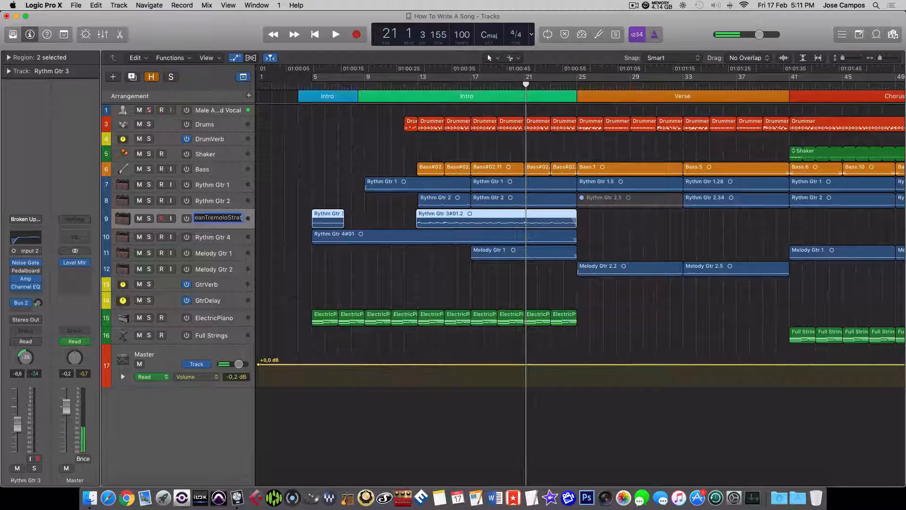
{"action": "type", "text": "trat"}
{"action": "key", "text": "Return"}
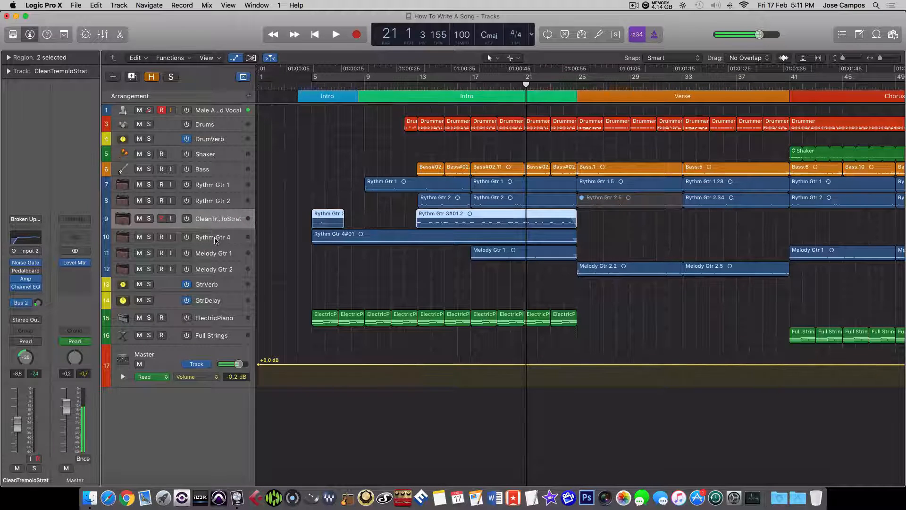
Step: Rename the Rythm Gtr 4 track as FuzzStrat and slightly reduce the height of the CleanTremoloStrat track
{"action": "double_click", "coordinate": [215, 236]}
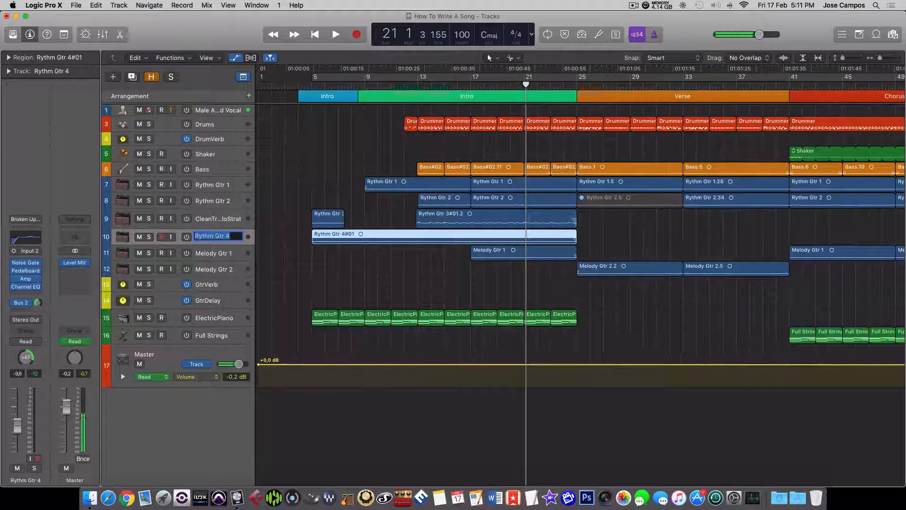
{"action": "type", "text": "Fu"}
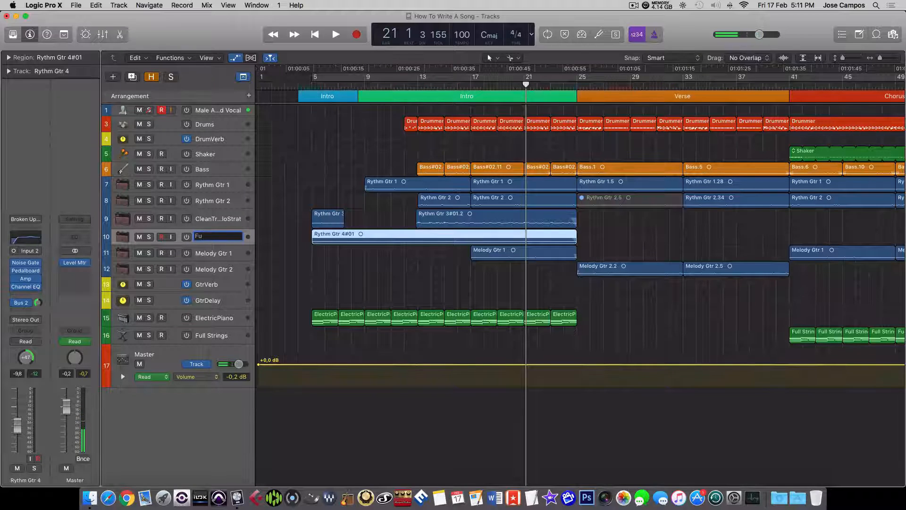
{"action": "type", "text": "zzStra"}
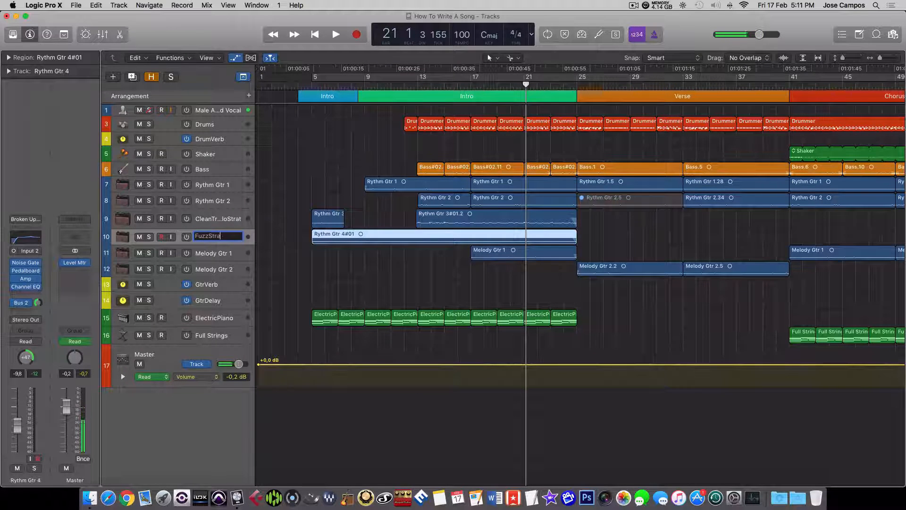
{"action": "type", "text": "t"}
{"action": "key", "text": "Return"}
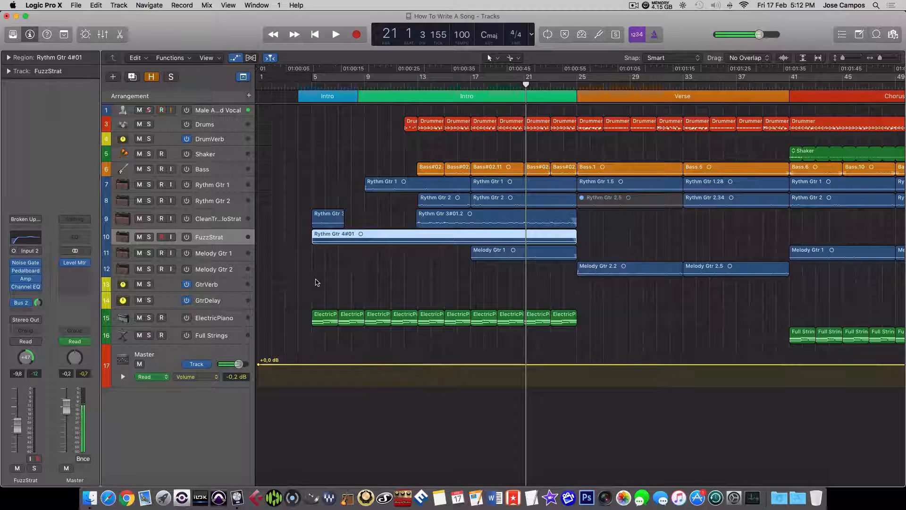
{"action": "left_click", "coordinate": [315, 282]}
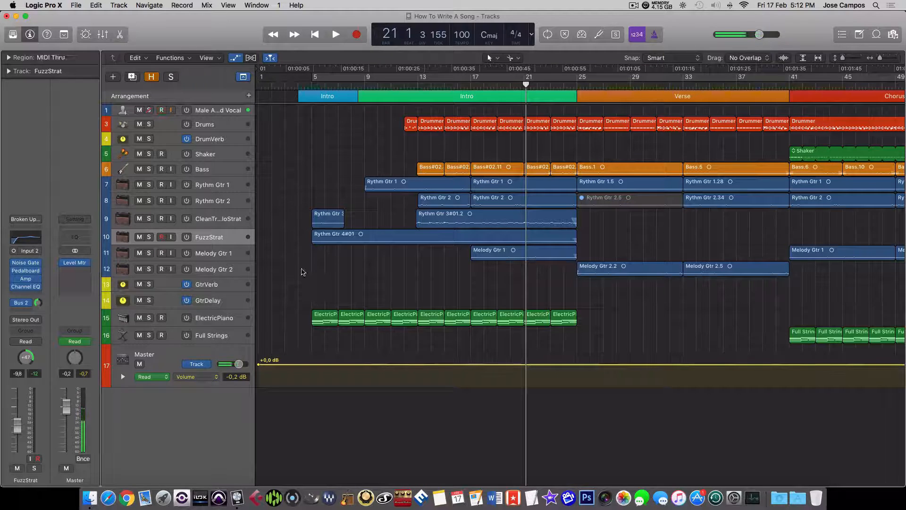
{"action": "left_click_drag", "start_coordinate": [228, 227], "coordinate": [227, 225]}
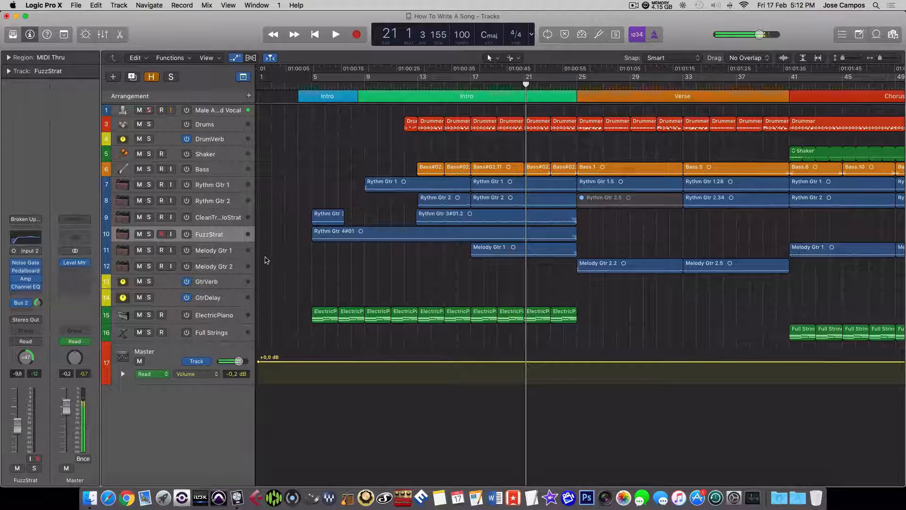
Step: Group the six guitar tracks, Rythm Gtr 1 through Melody Gtr 2, into a Folder Stack
{"action": "left_click", "coordinate": [222, 267]}
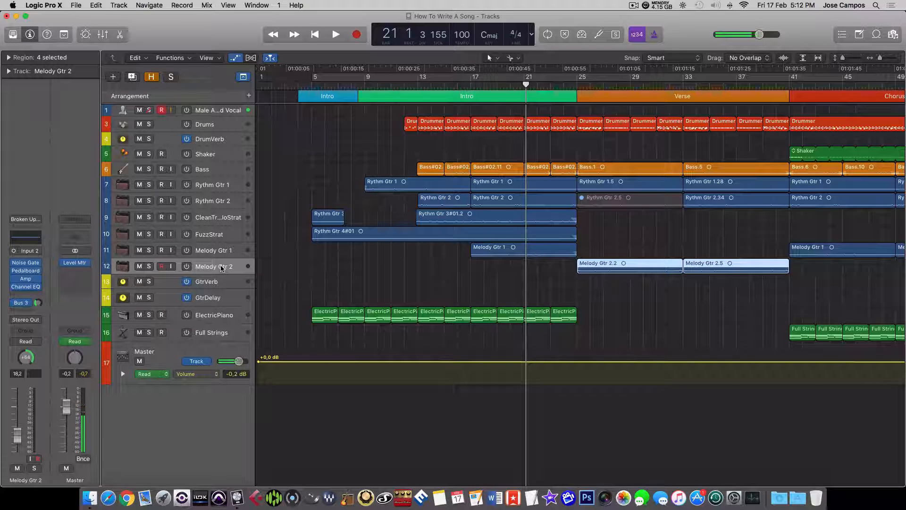
{"action": "left_click", "coordinate": [220, 250], "text": "shift"}
{"action": "left_click", "coordinate": [218, 236], "text": "shift"}
{"action": "left_click", "coordinate": [218, 218], "text": "shift"}
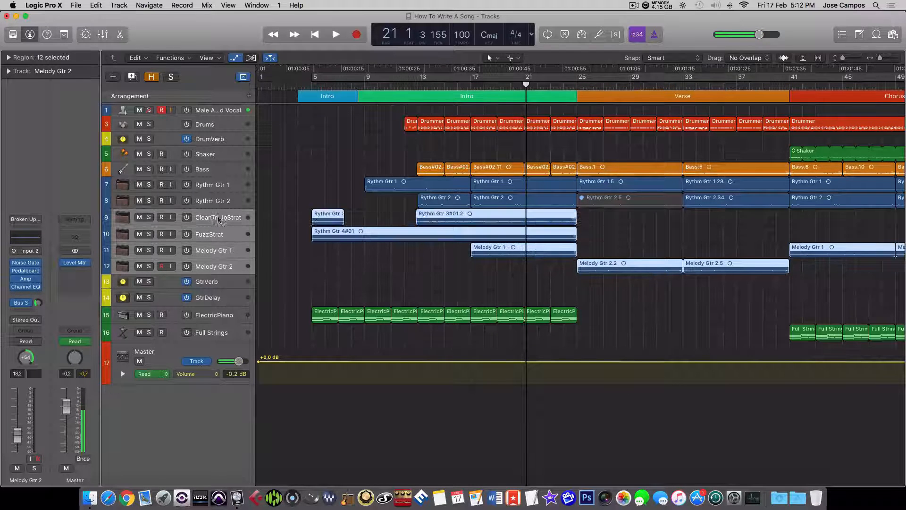
{"action": "left_click", "coordinate": [219, 201], "text": "shift"}
{"action": "left_click", "coordinate": [219, 187], "text": "shift"}
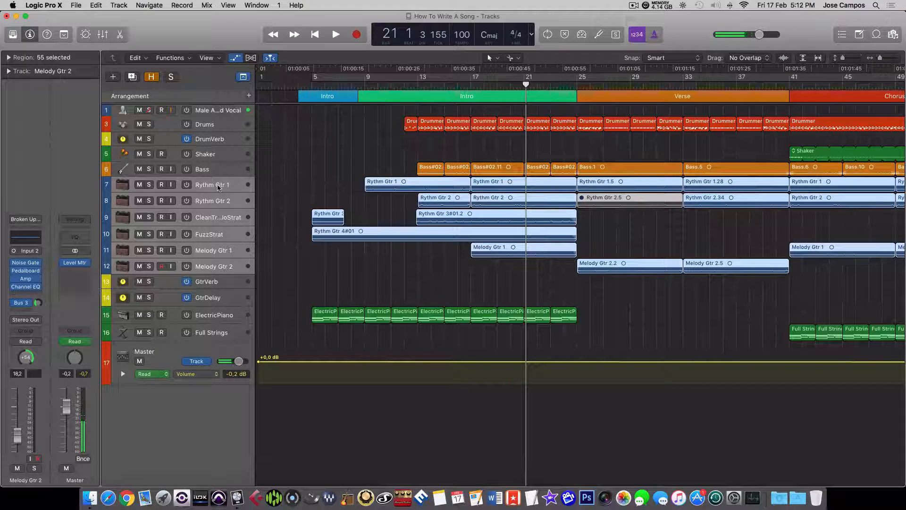
{"action": "right_click", "coordinate": [229, 189]}
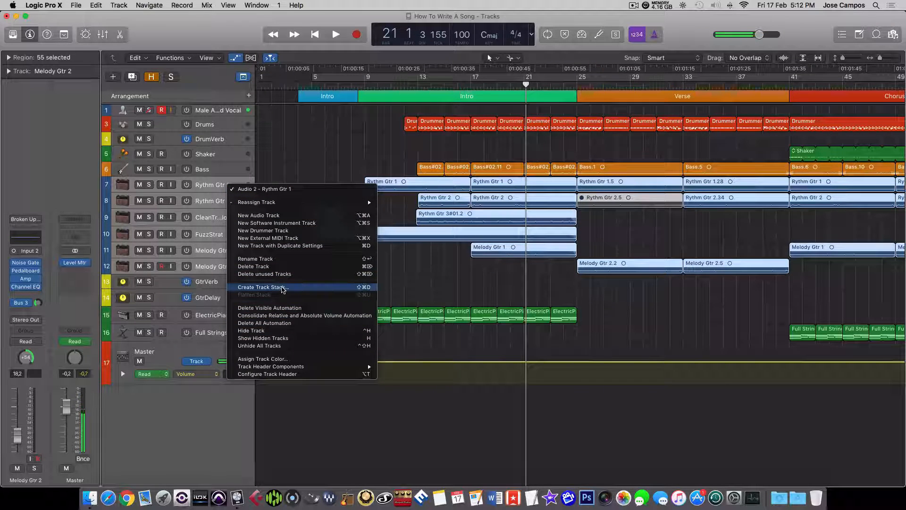
{"action": "left_click", "coordinate": [292, 288]}
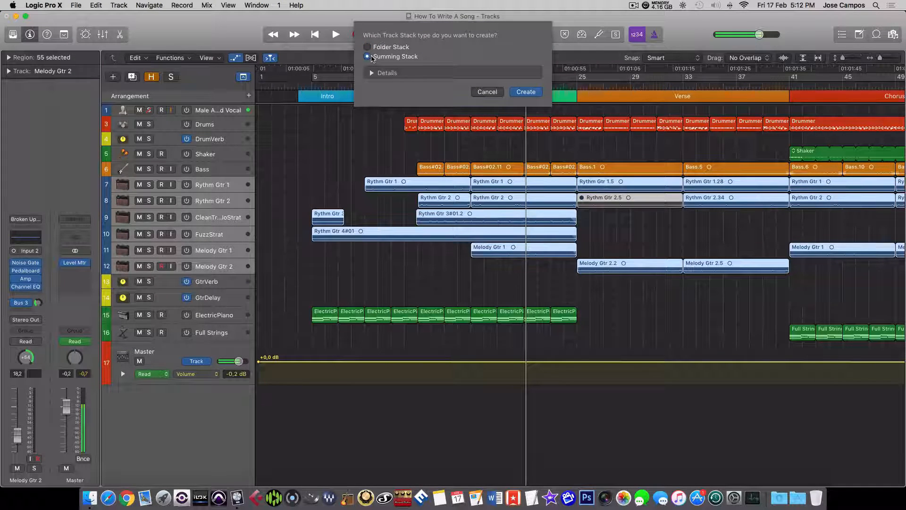
{"action": "left_click", "coordinate": [367, 47]}
{"action": "left_click", "coordinate": [372, 73]}
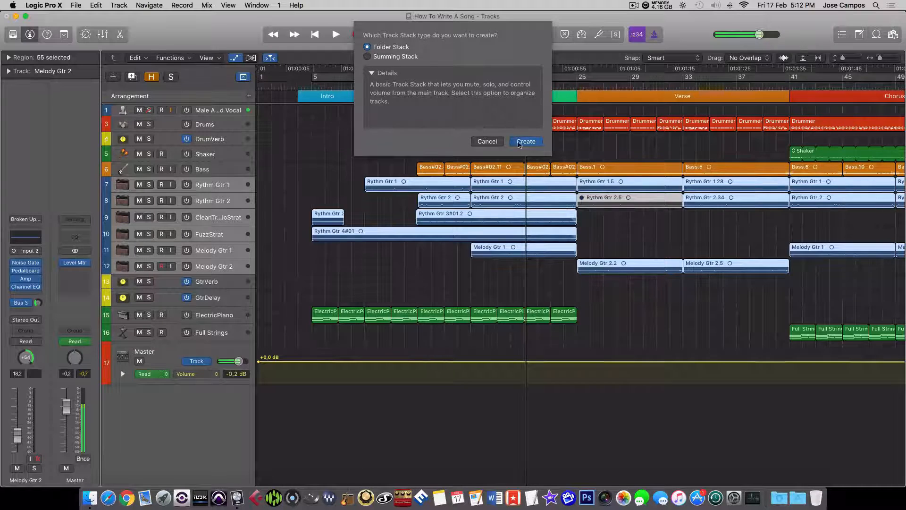
{"action": "left_click", "coordinate": [520, 142]}
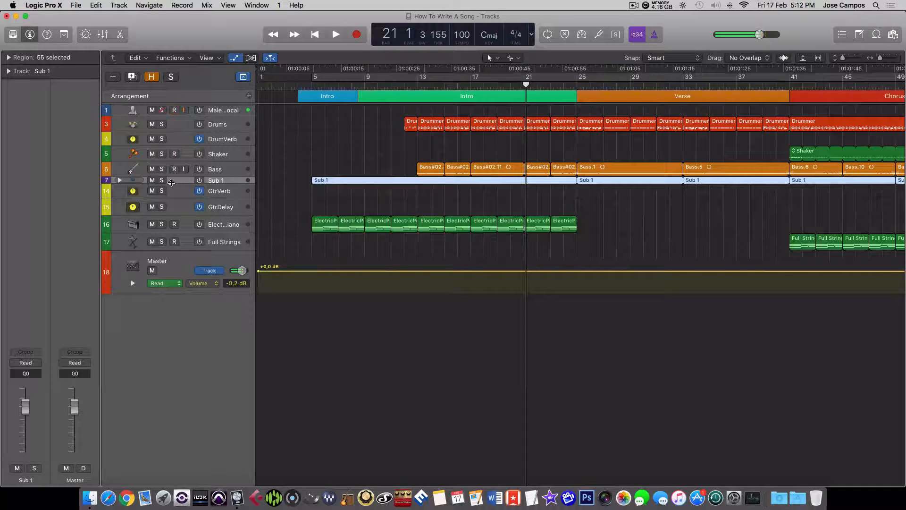
Step: Enlarge the new folder stack's track header and rename the stack as Gtrs
{"action": "left_click_drag", "start_coordinate": [170, 182], "coordinate": [171, 230]}
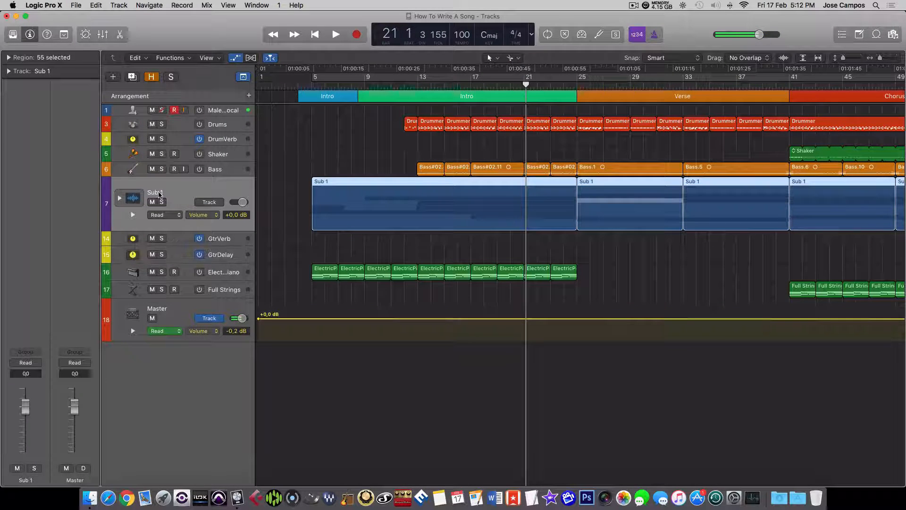
{"action": "double_click", "coordinate": [159, 195]}
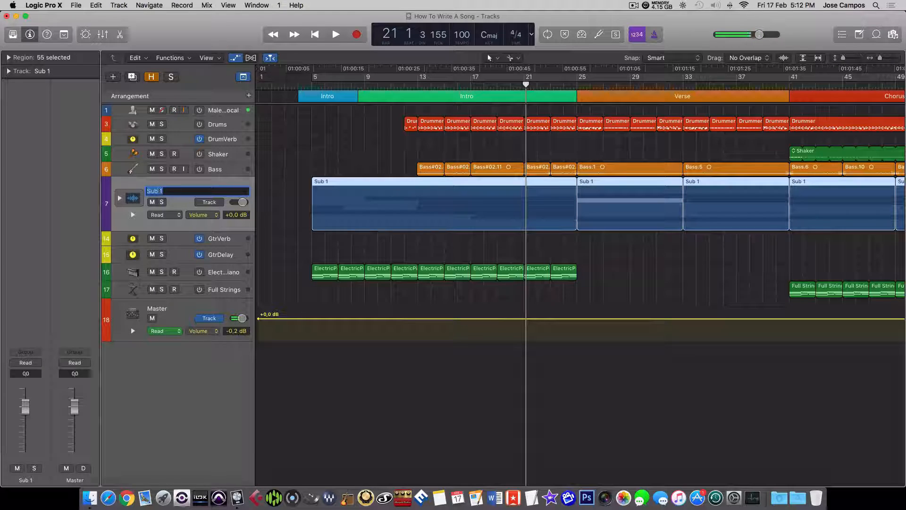
{"action": "type", "text": "Gtrs"}
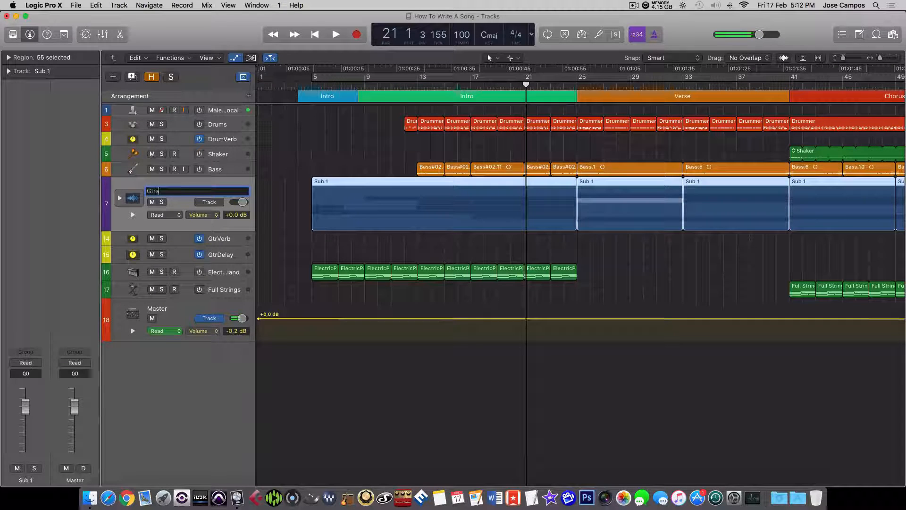
{"action": "key", "text": "Return"}
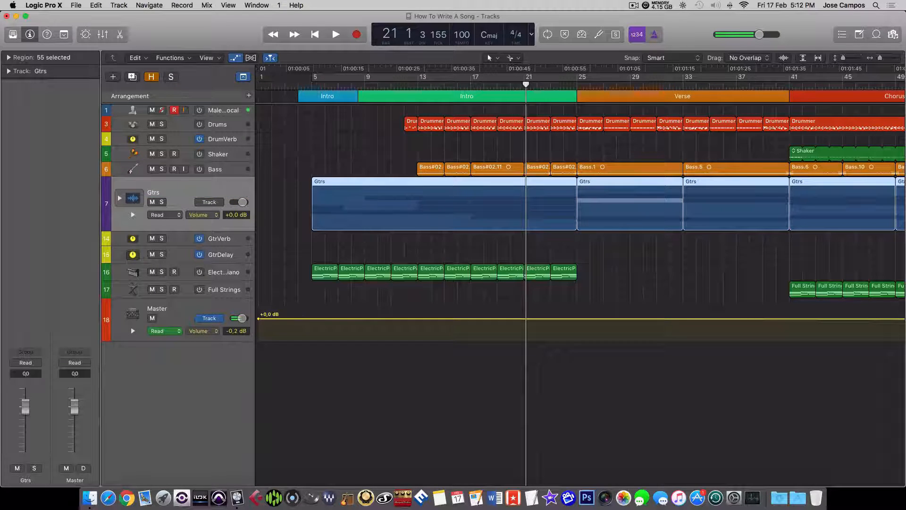
Step: Give the Gtrs stack a red electric guitar icon and shrink its track height to a compact row
{"action": "left_click", "coordinate": [133, 198]}
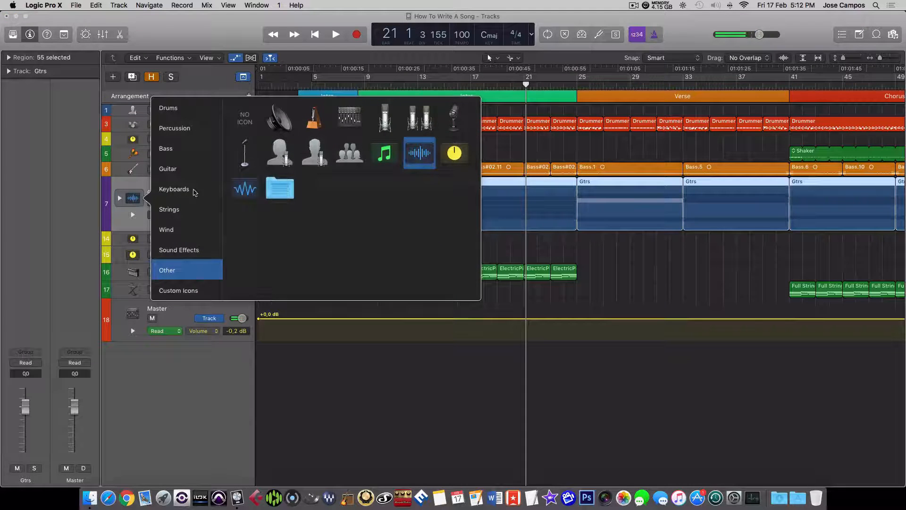
{"action": "left_click", "coordinate": [177, 168]}
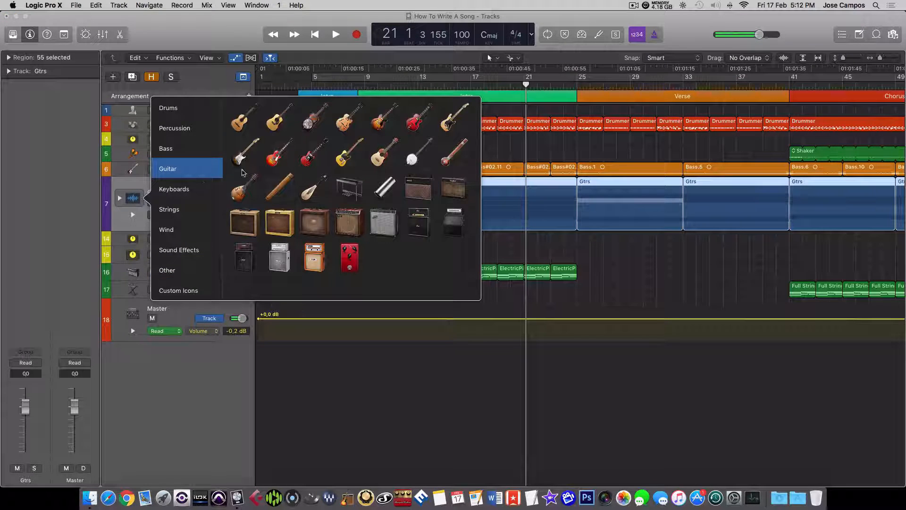
{"action": "left_click", "coordinate": [281, 155]}
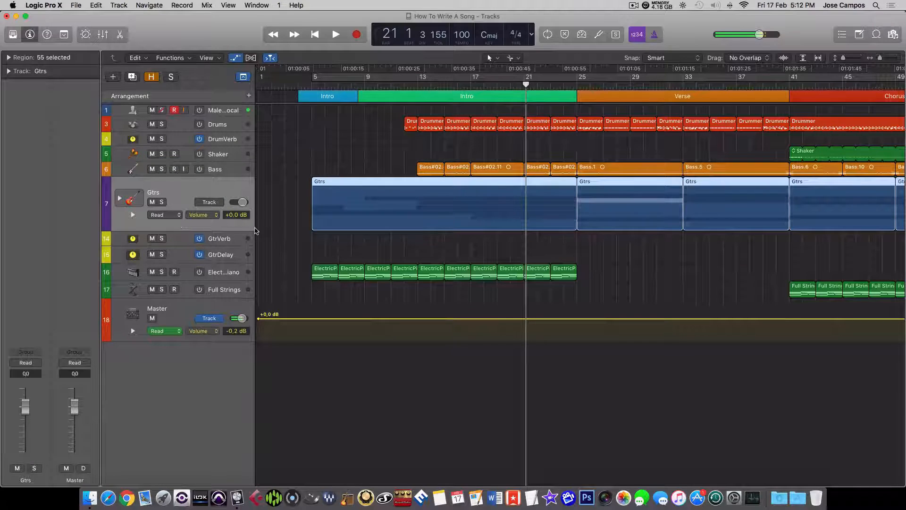
{"action": "left_click_drag", "start_coordinate": [242, 230], "coordinate": [241, 197]}
Step: Expand the Gtrs stack in the Mixer and lower its volume to -3.3 dB while playing the song
{"action": "key", "text": "super+Left"}
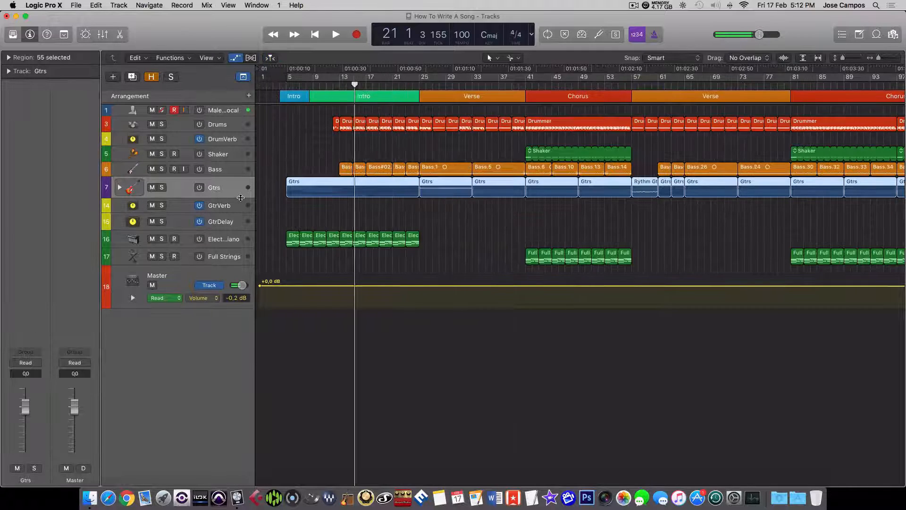
{"action": "key", "text": "super+Left"}
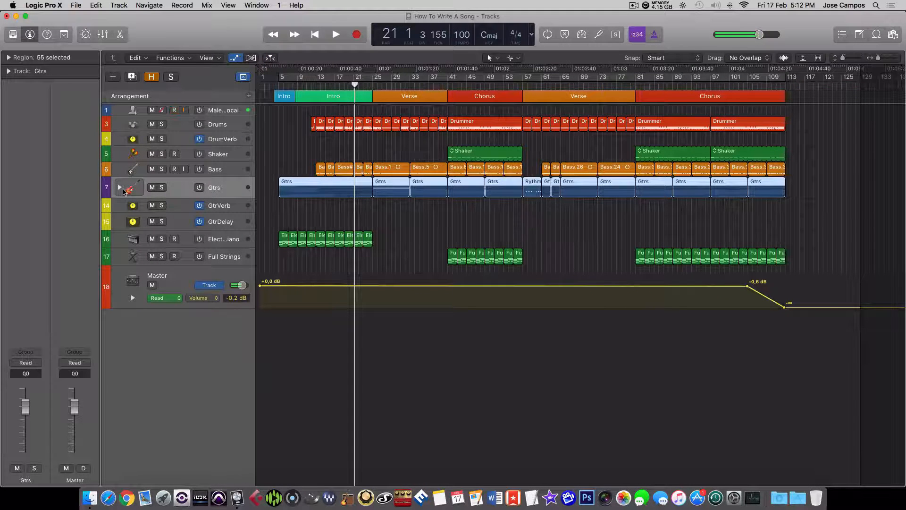
{"action": "key", "text": "x"}
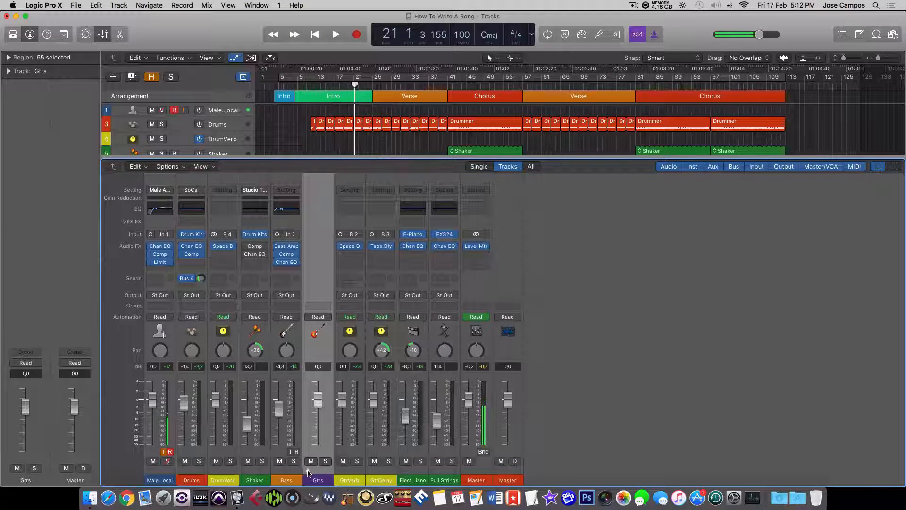
{"action": "left_click", "coordinate": [307, 470]}
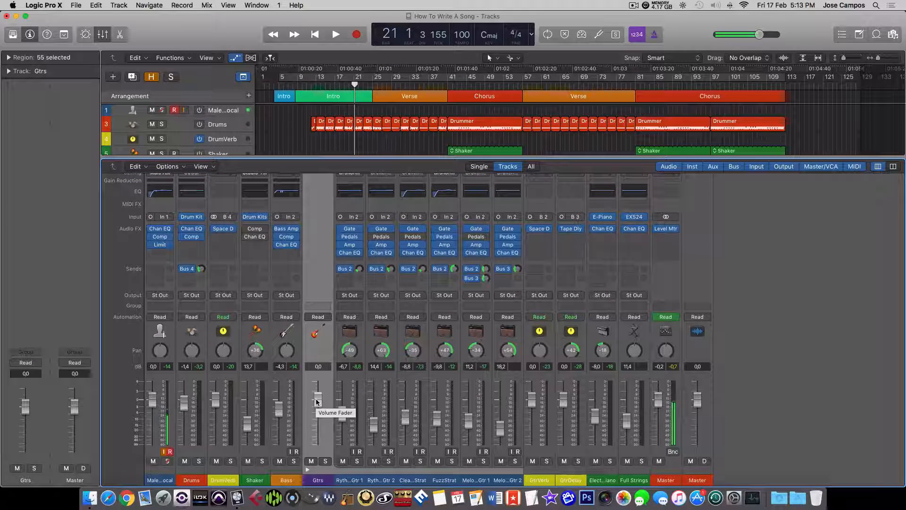
{"action": "key", "text": "space"}
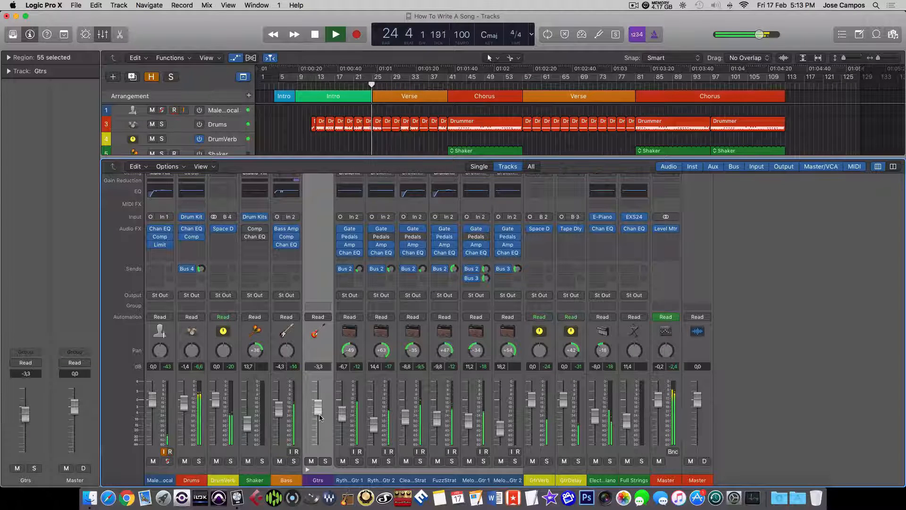
{"action": "key", "text": "space"}
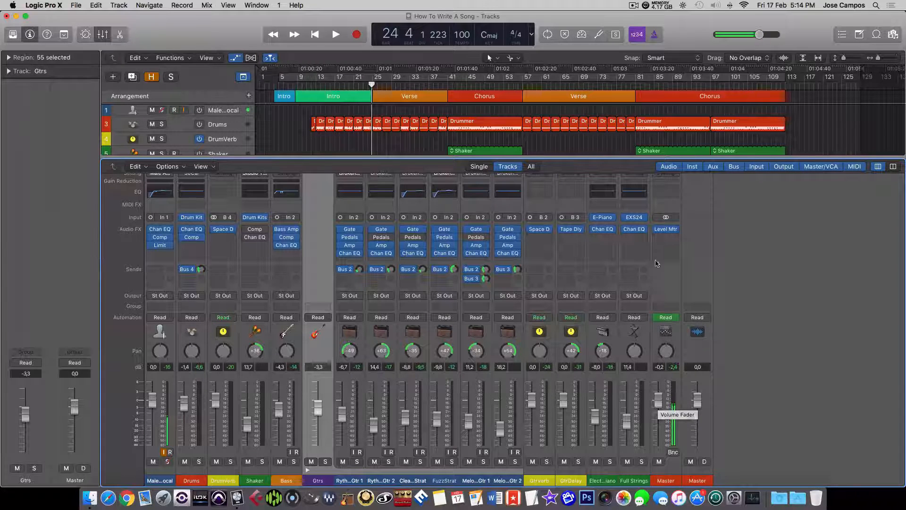
Step: Check the peak level in the Master channel's Level Meter, close the Mixer and deselect the guitar regions
{"action": "left_click", "coordinate": [665, 228]}
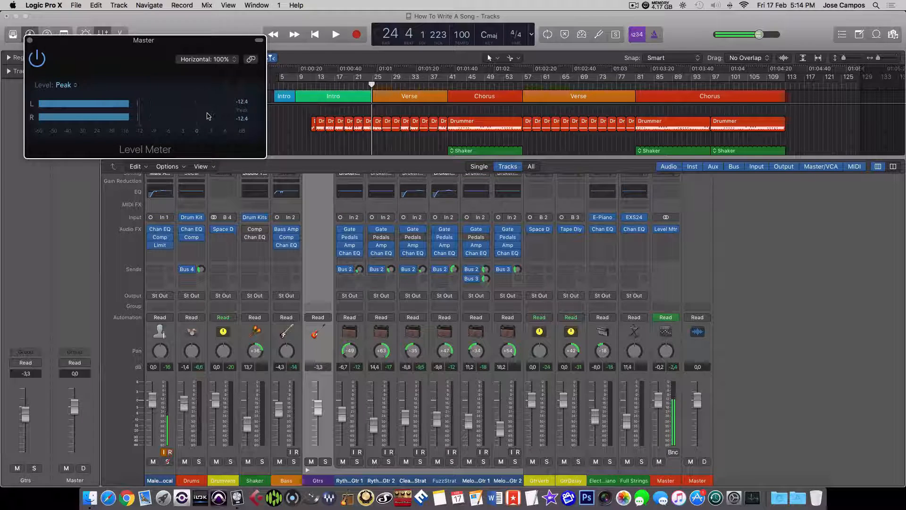
{"action": "left_click", "coordinate": [29, 40]}
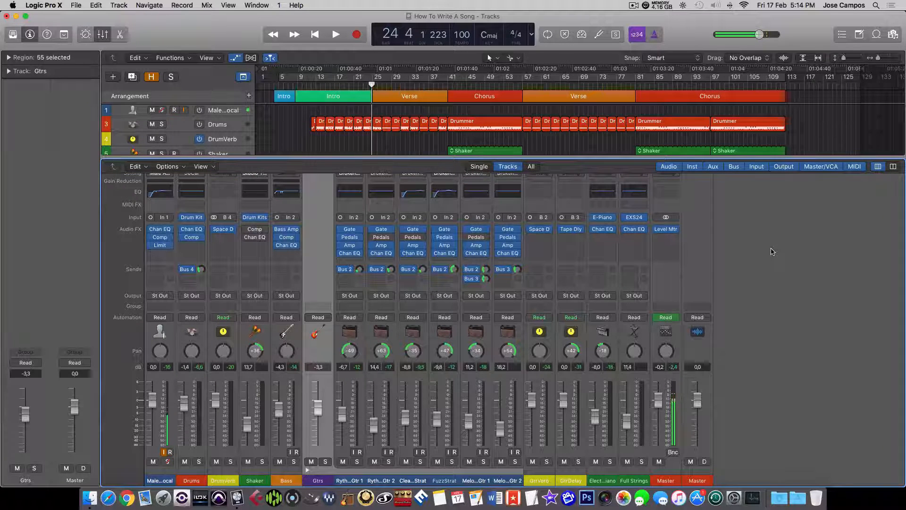
{"action": "key", "text": "x"}
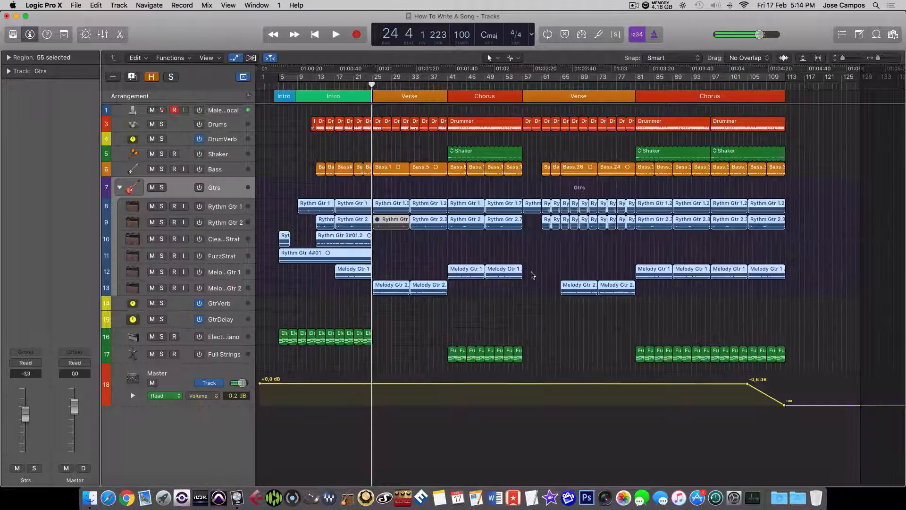
{"action": "left_click", "coordinate": [536, 255]}
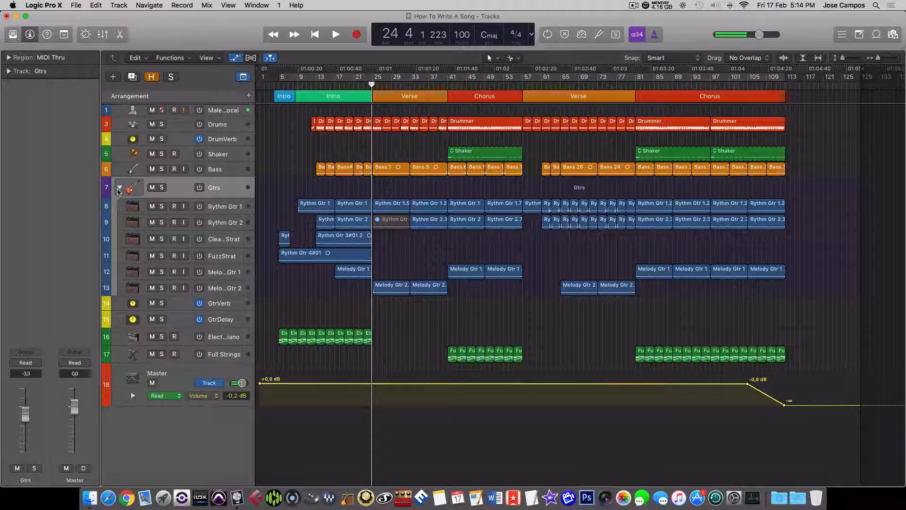